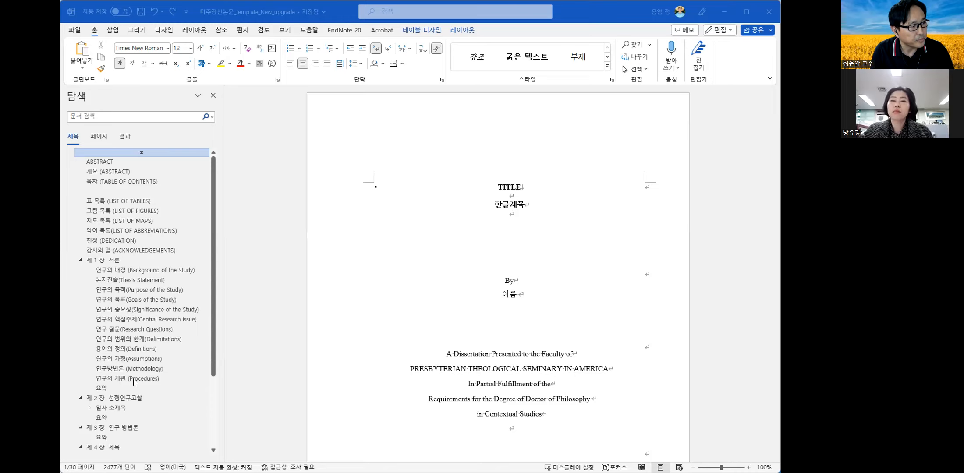
# Step: Jump to the 제 1 장 서론 heading, and hide and reshow the navigation pane
pyautogui.click(110, 262)
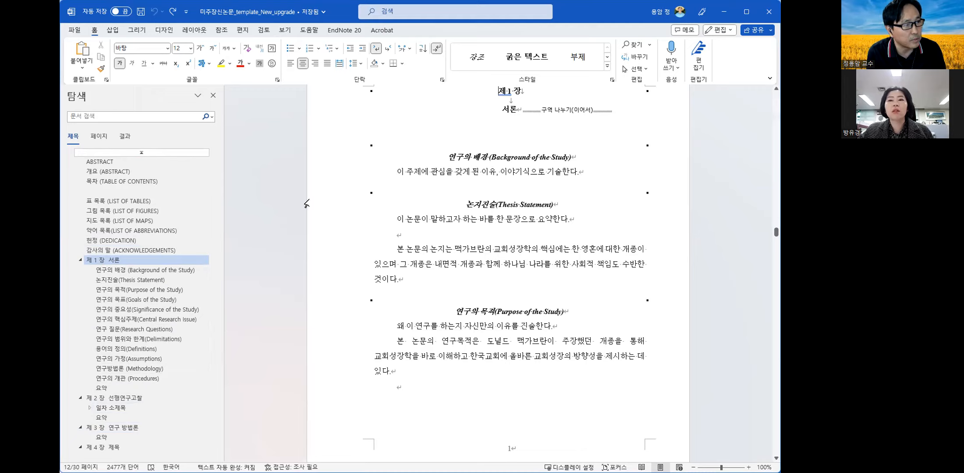
pyautogui.scroll(1, 509, 273)
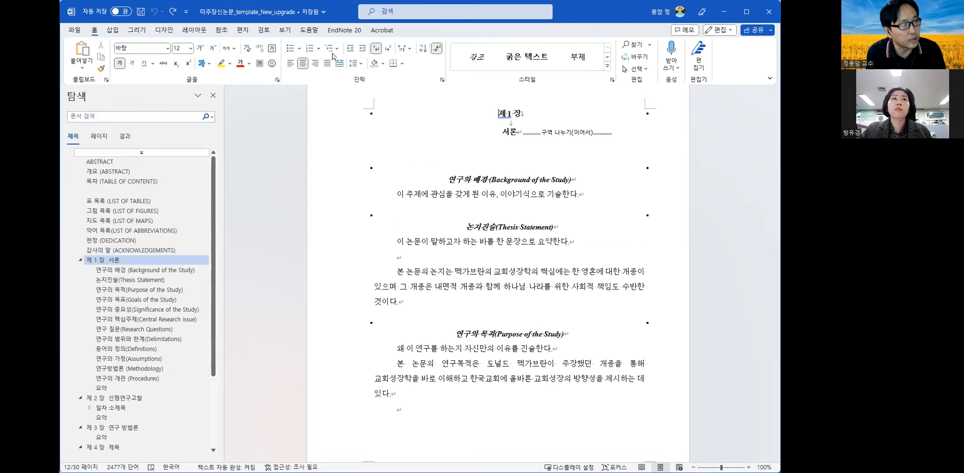
pyautogui.click(287, 32)
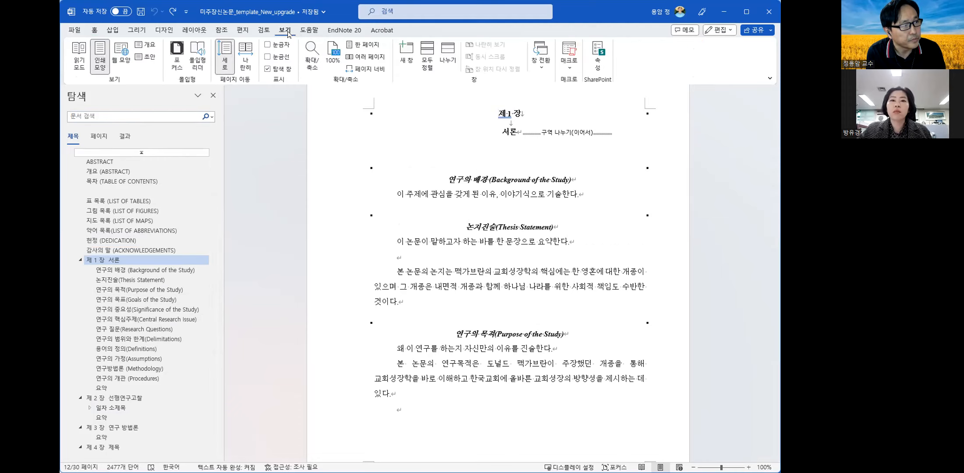
pyautogui.click(267, 69)
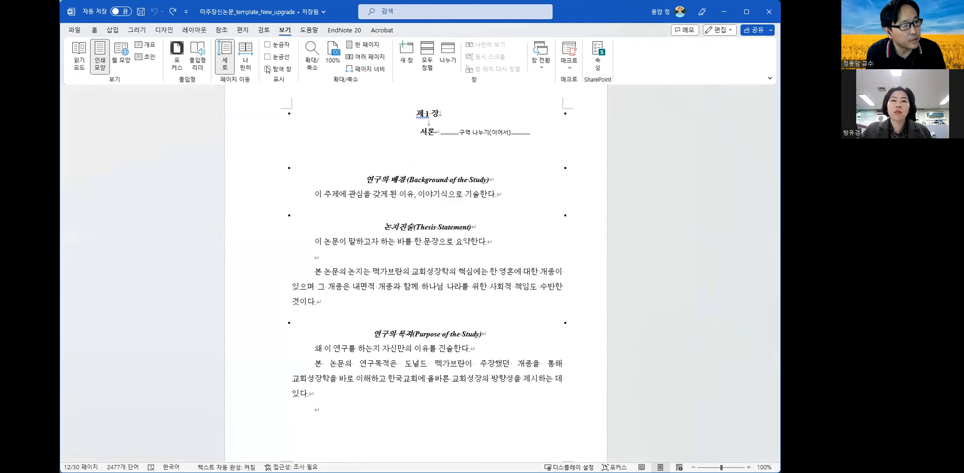
pyautogui.click(267, 69)
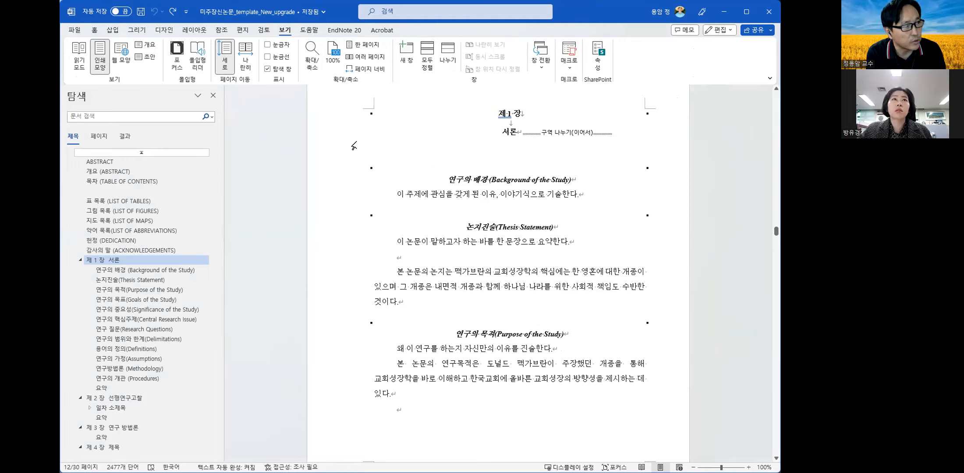
# Step: Open the Styles pane and narrow both it and the navigation pane to leave more room for the page
pyautogui.click(95, 30)
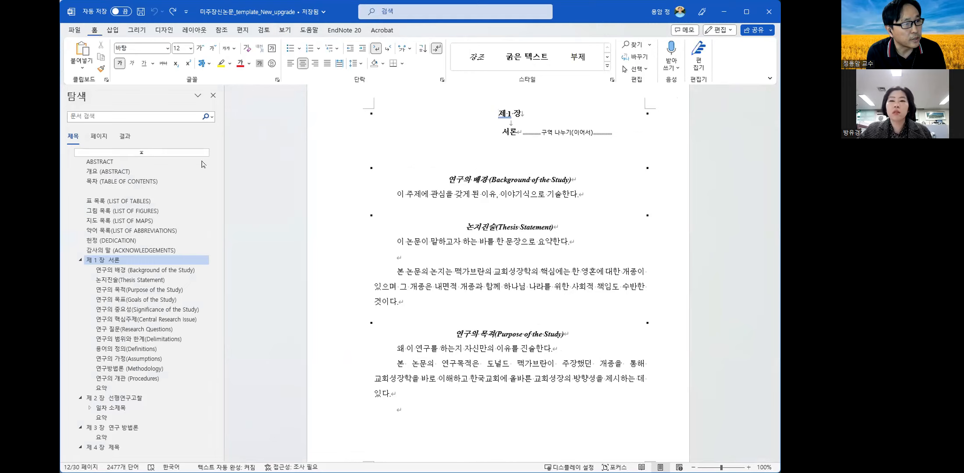
pyautogui.click(612, 81)
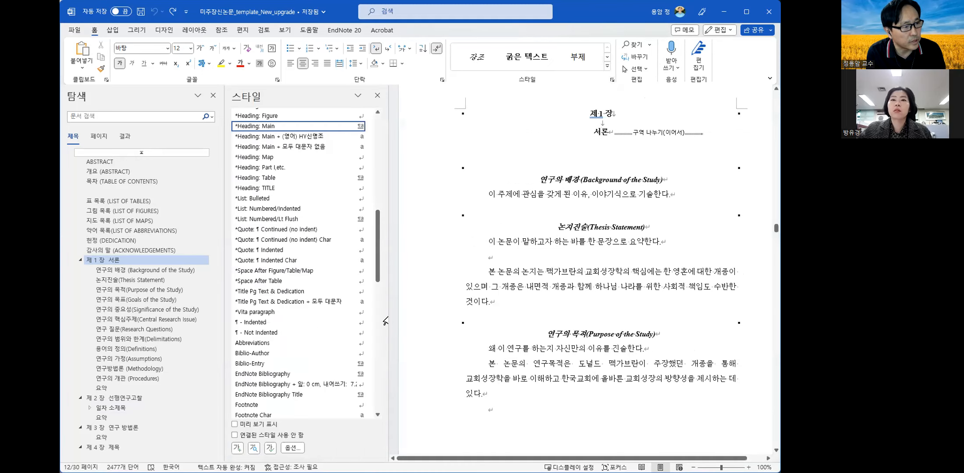
pyautogui.moveTo(389, 317); pyautogui.dragTo(359, 312)
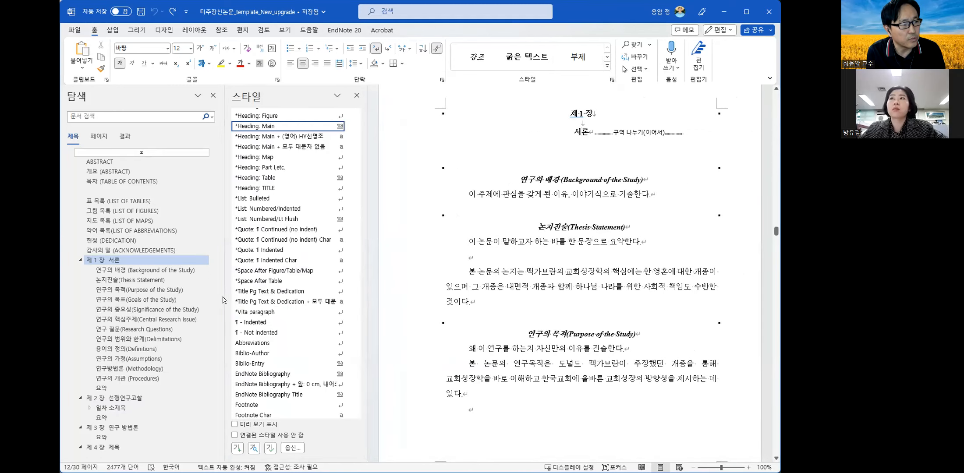
pyautogui.moveTo(223, 296); pyautogui.dragTo(217, 296)
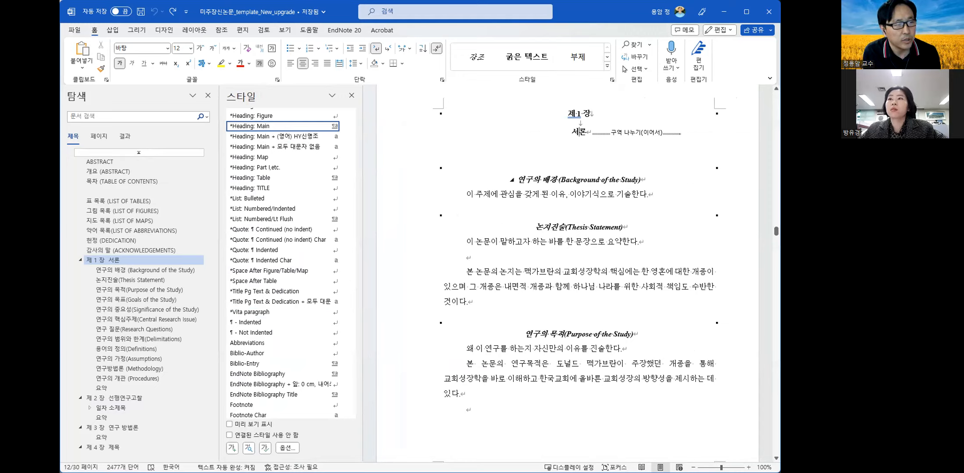
# Step: Check the styles applied to the 연구의 배경 heading in chapter 1 and the 이차 소제목 heading in chapter 2
pyautogui.click(558, 180)
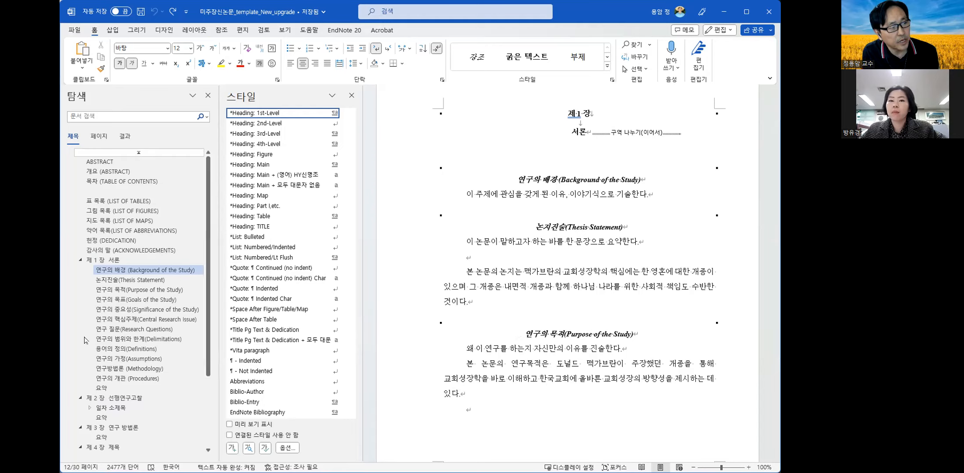
pyautogui.scroll(-3, 118, 302)
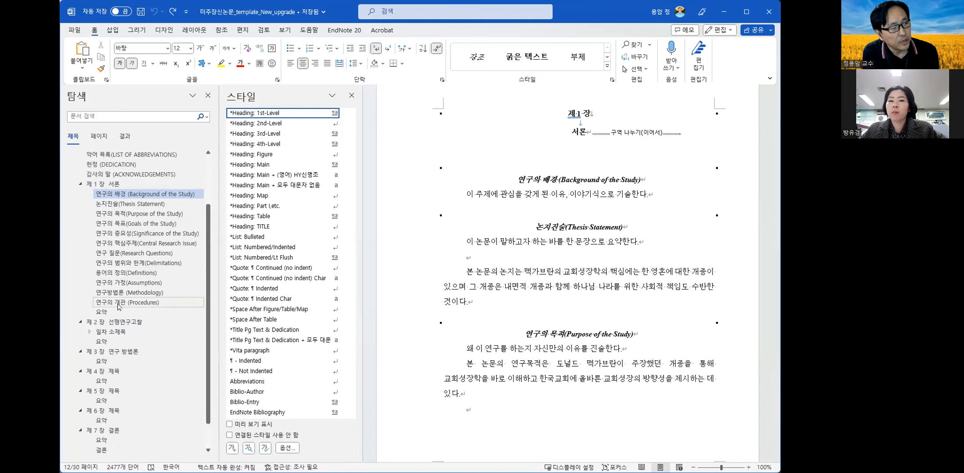
pyautogui.click(89, 334)
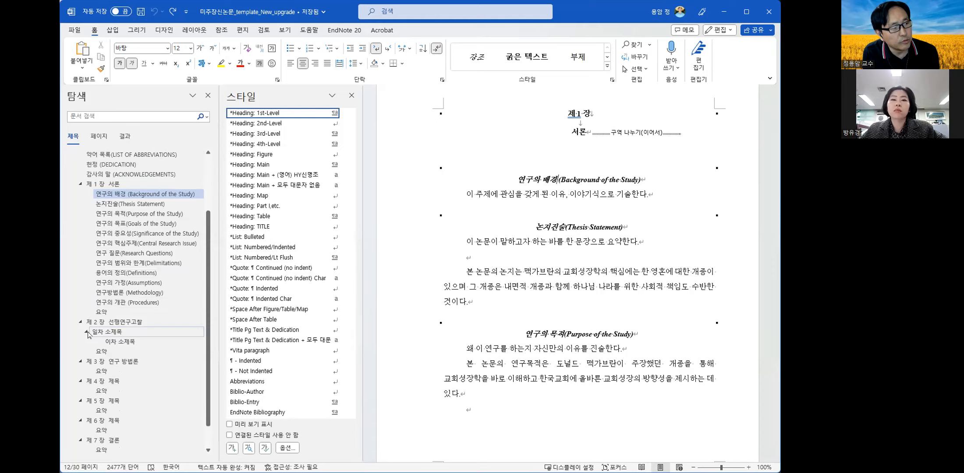
pyautogui.click(117, 334)
pyautogui.scroll(-6, 559, 232)
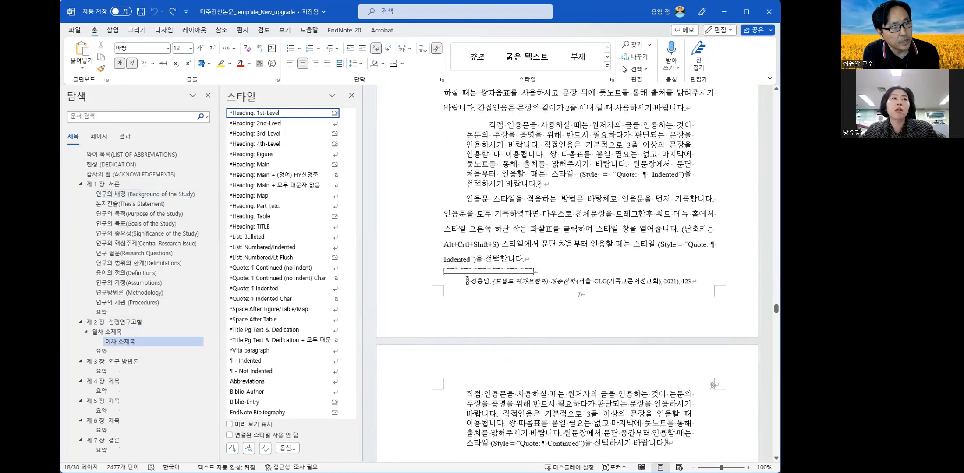
pyautogui.click(584, 232)
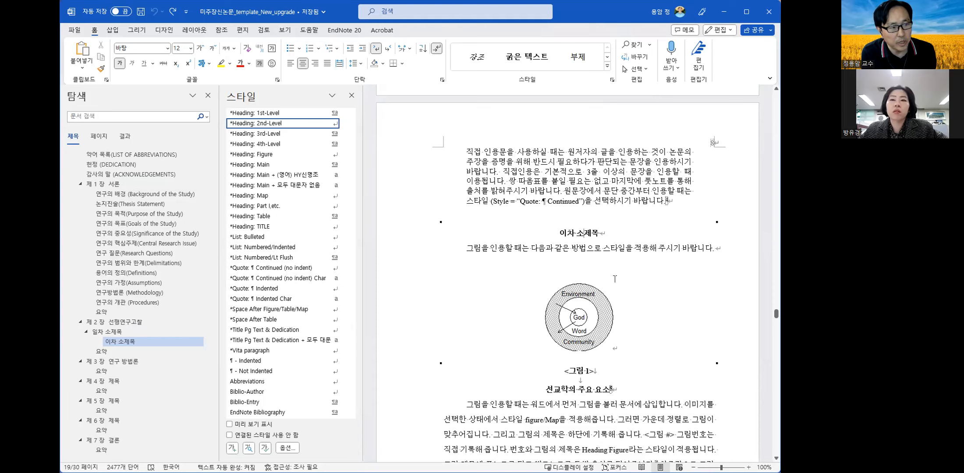
pyautogui.scroll(1, 618, 278)
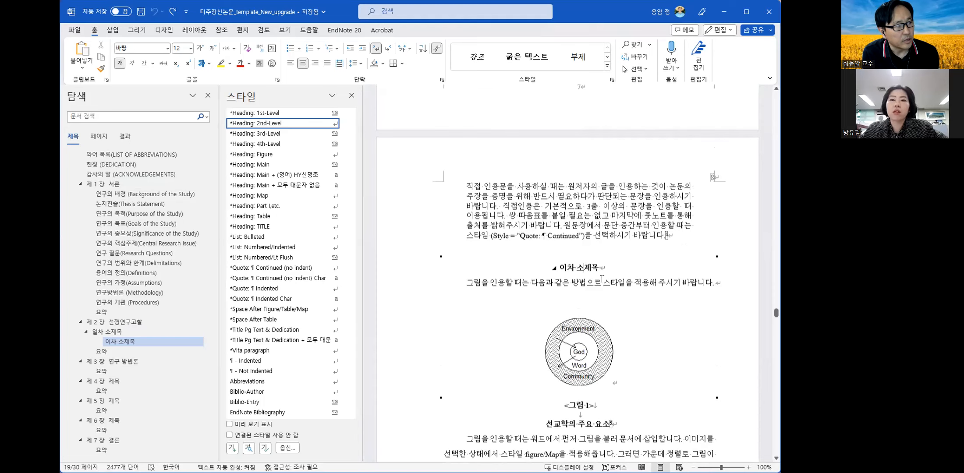
# Step: Split the body text under 연구의 배경 in chapter 1 with new paragraphs and enter "연구의 목적" on its own line
pyautogui.click(110, 185)
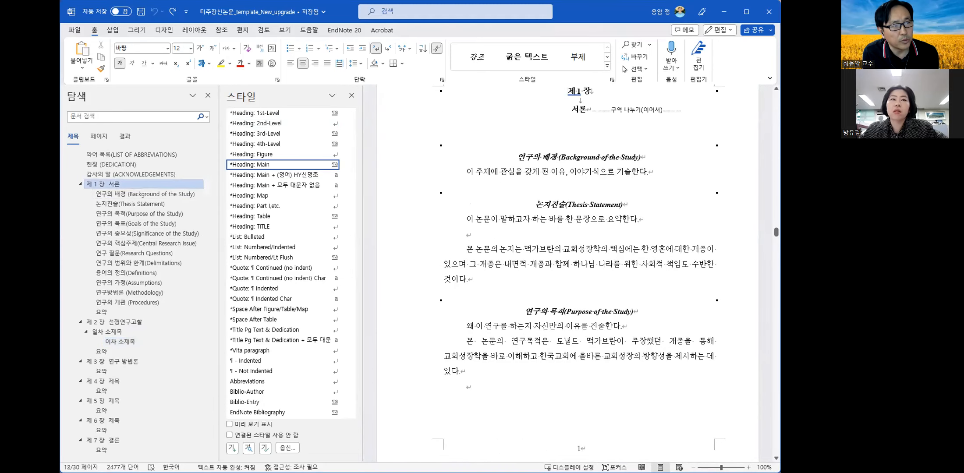
pyautogui.click(574, 172)
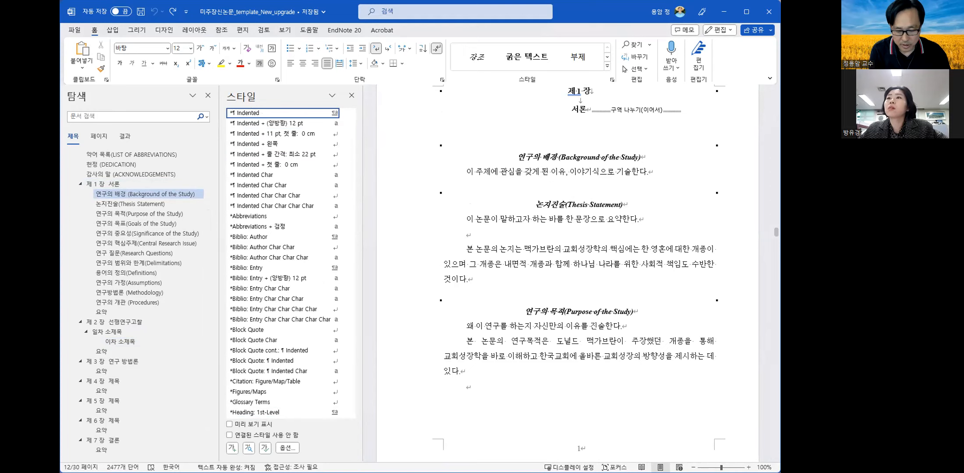
pyautogui.press('Return')
pyautogui.press('Return')
pyautogui.press('Return')
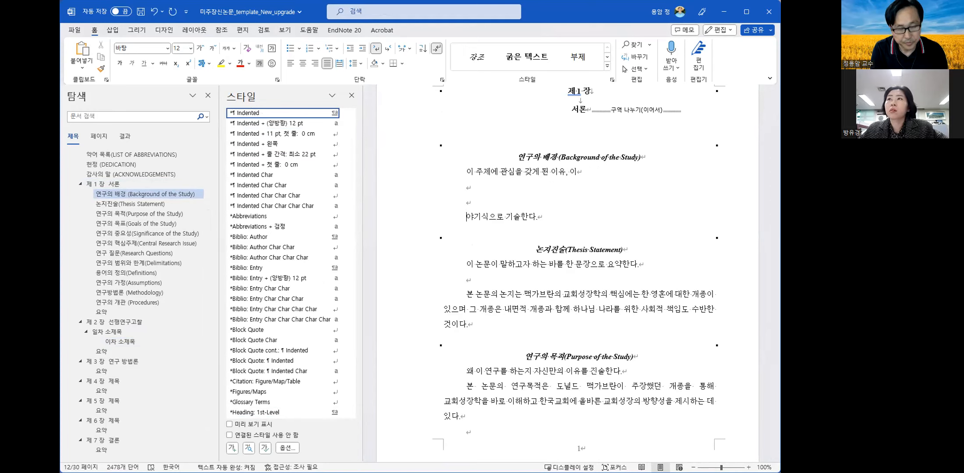
pyautogui.write('연구의 ')
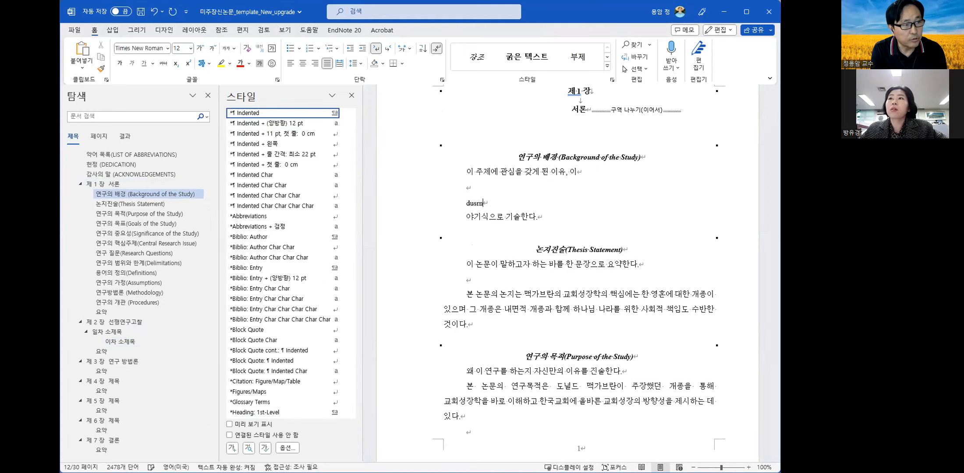
pyautogui.write('목적')
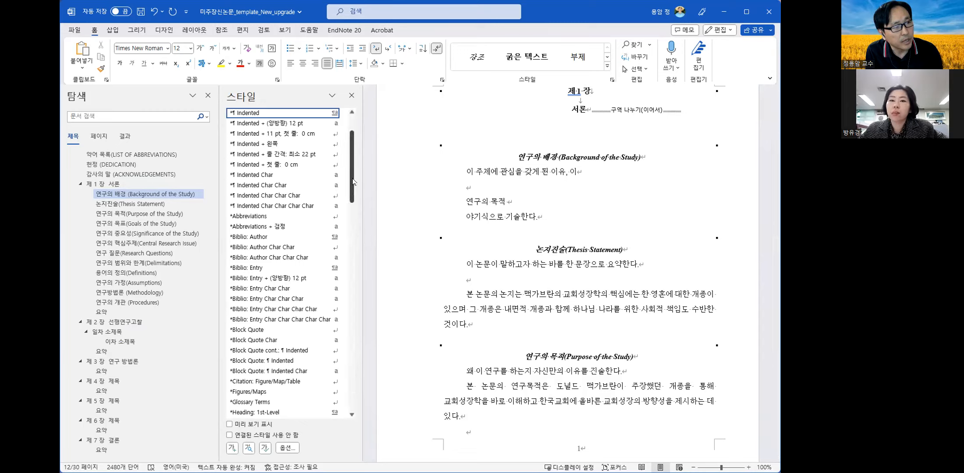
# Step: Apply the *Heading: 2nd-Level style to the 연구의 목적 line and change its text to "연구의 배경 하나"
pyautogui.moveTo(352, 182); pyautogui.dragTo(354, 233)
pyautogui.click(267, 201)
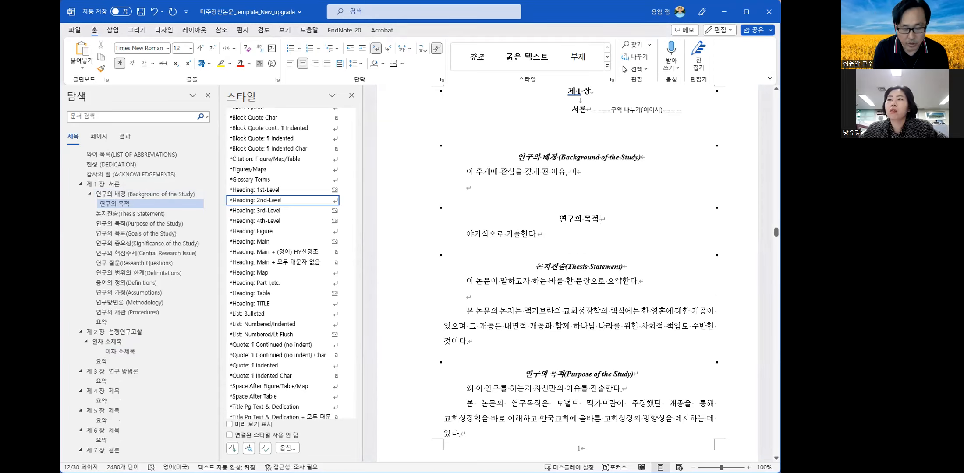
pyautogui.press('BackSpace')
pyautogui.press('BackSpace')
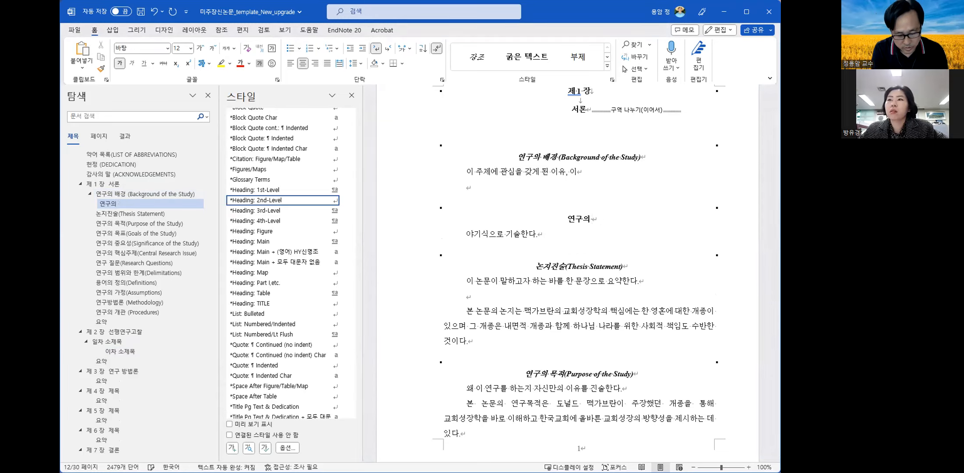
pyautogui.write('qir')
pyautogui.press('BackSpace')
pyautogui.press('BackSpace')
pyautogui.press('BackSpace')
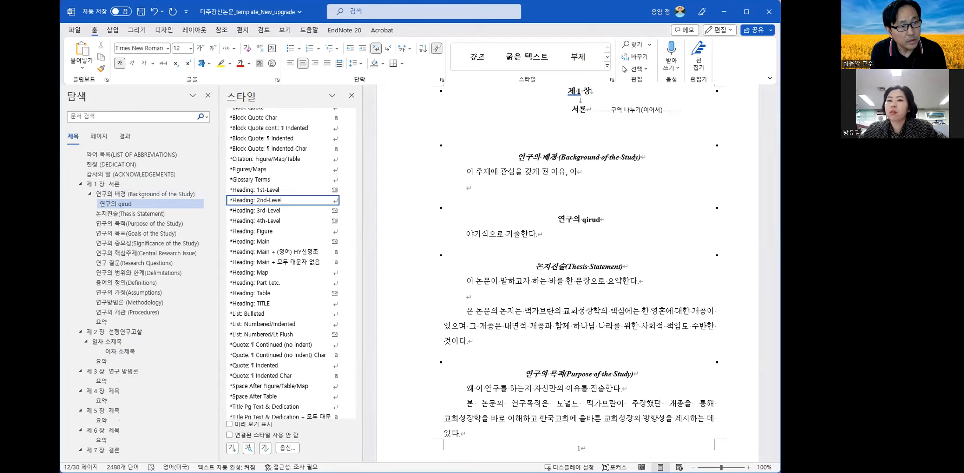
pyautogui.write('배경 하나')
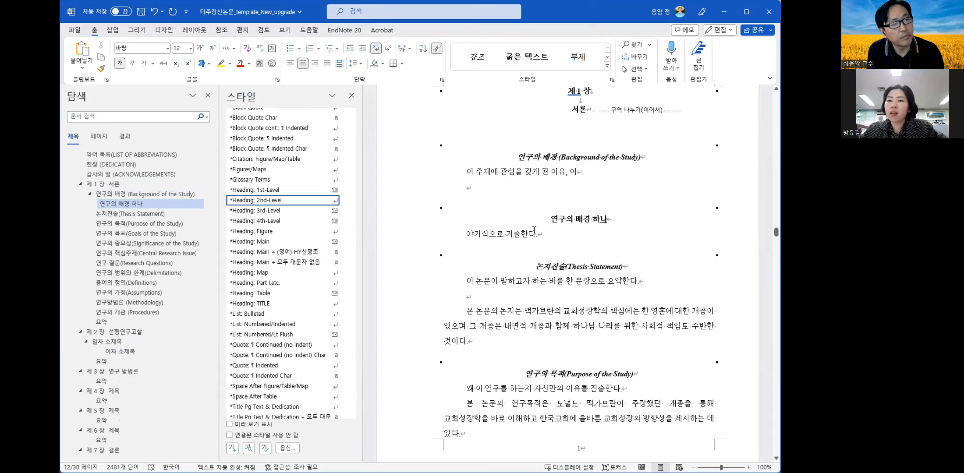
# Step: Compare the styles of the body text, the chapter 1 title, the 연구의 배경 heading and the 연구의 배경 하나 subheading
pyautogui.click(534, 235)
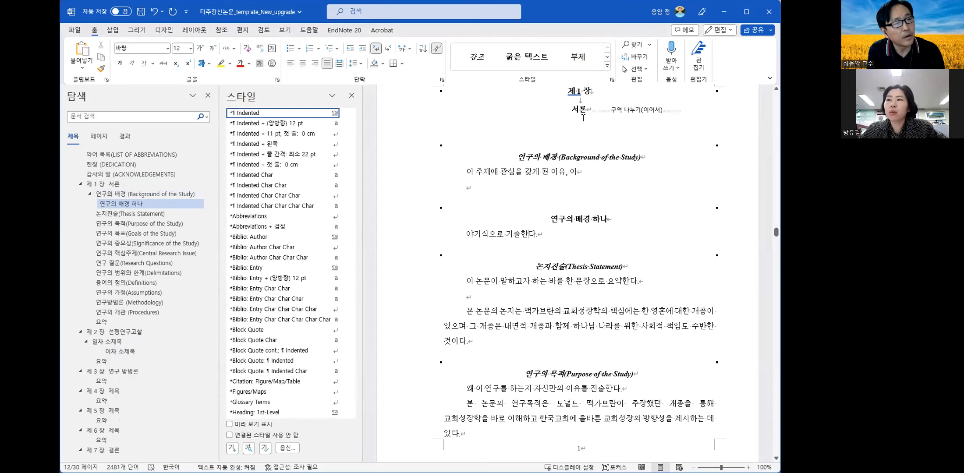
pyautogui.click(578, 109)
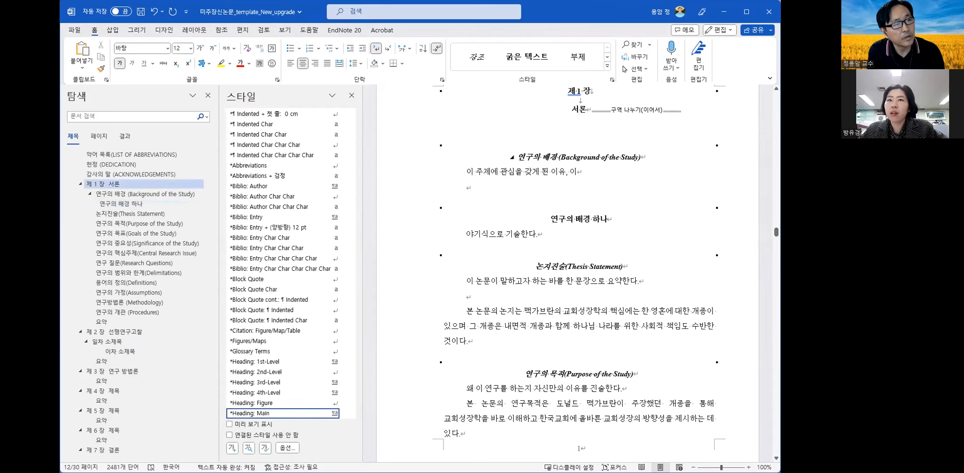
pyautogui.click(550, 157)
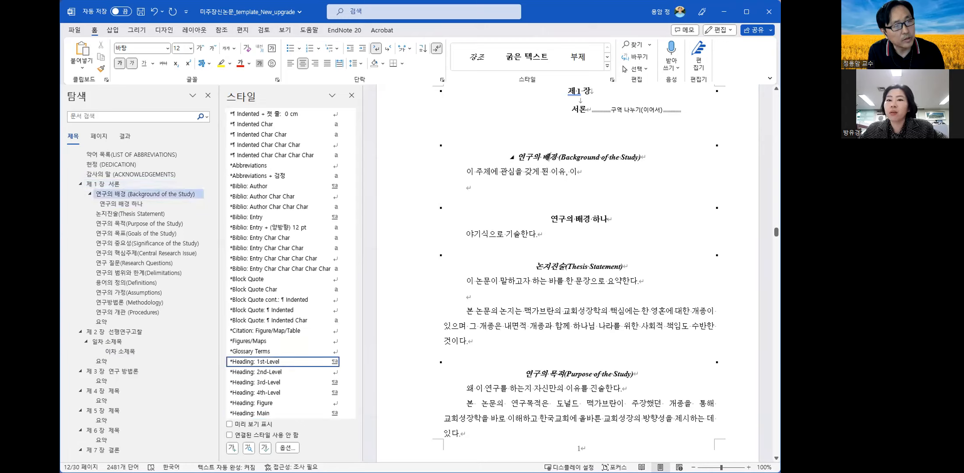
pyautogui.click(579, 217)
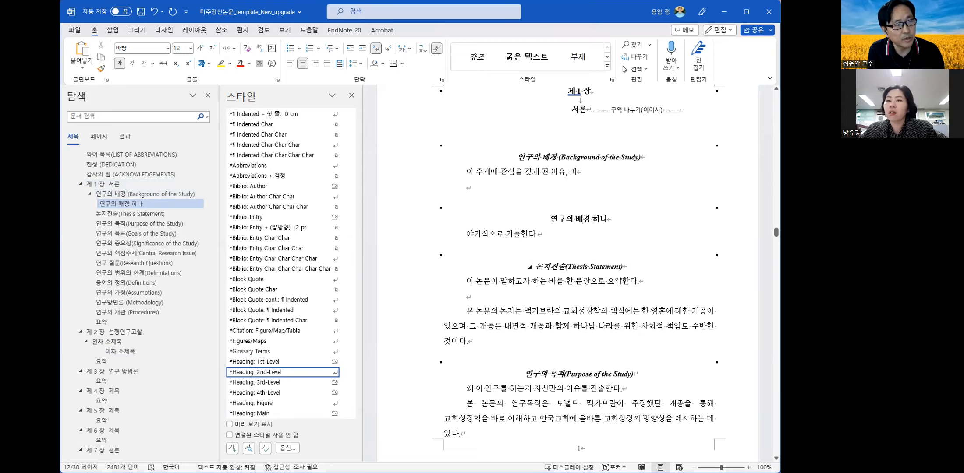
# Step: Add the line "배경 하나의 하나" below the body text of 연구의 배경 하나 and apply the *Heading: 3rd-Level style to it
pyautogui.click(539, 235)
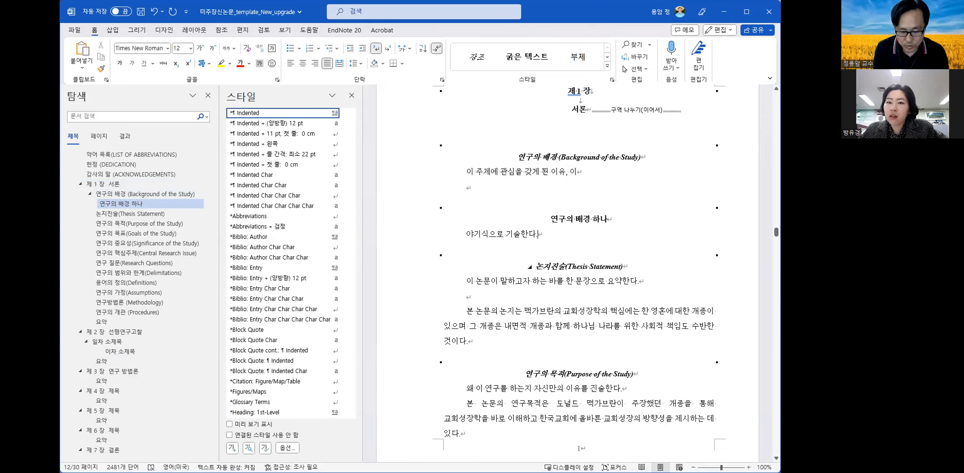
pyautogui.press('Return')
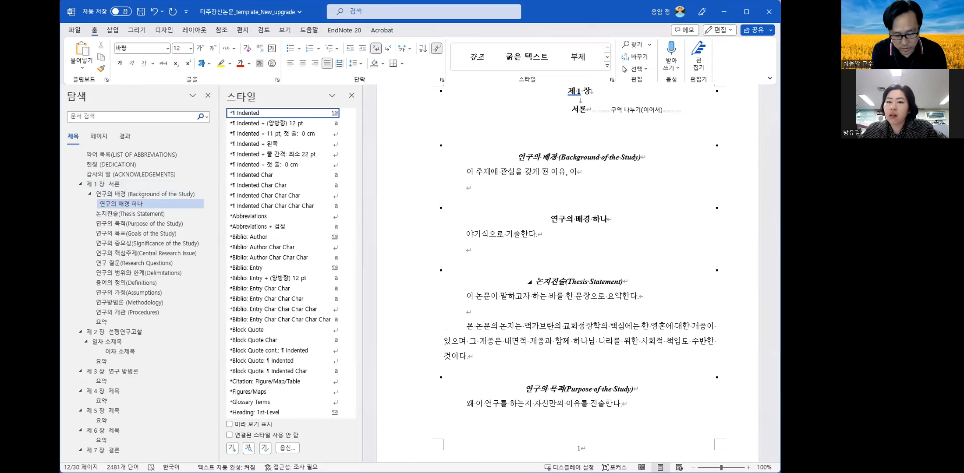
pyautogui.write('바')
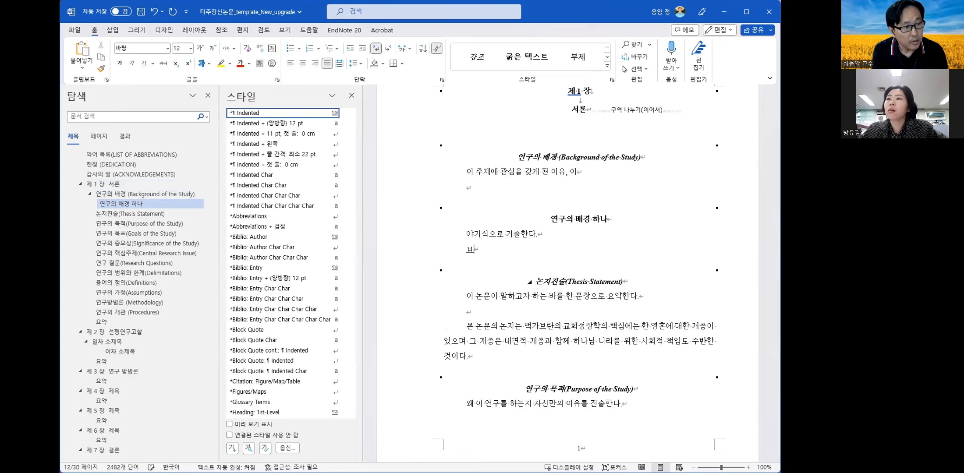
pyautogui.write('경 하나의 하나')
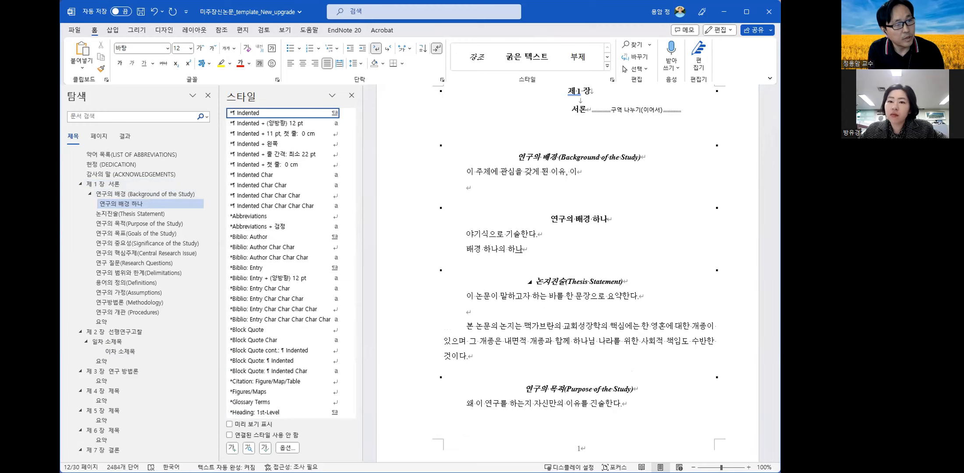
pyautogui.scroll(-2, 327, 255)
pyautogui.scroll(-5, 327, 255)
pyautogui.click(281, 218)
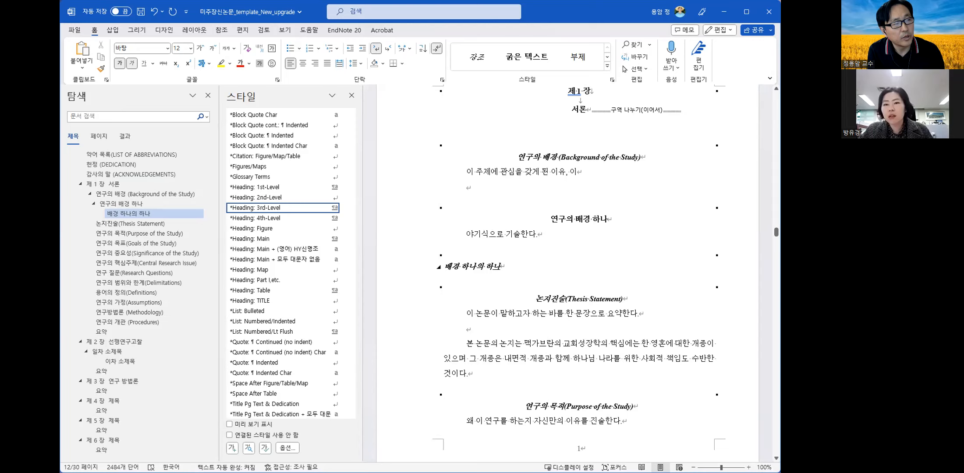
# Step: Check the styles of the chapter 1 title and the 연구의 배경 heading above the new third-level heading
pyautogui.click(582, 101)
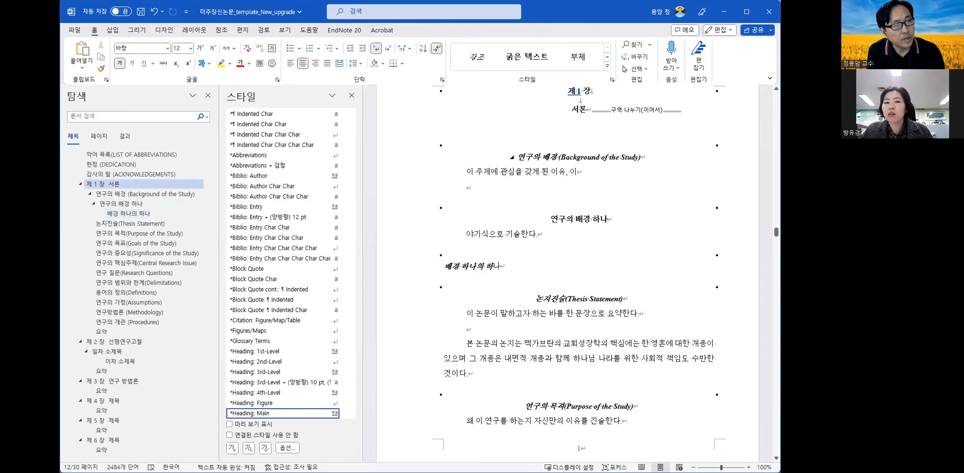
pyautogui.click(579, 157)
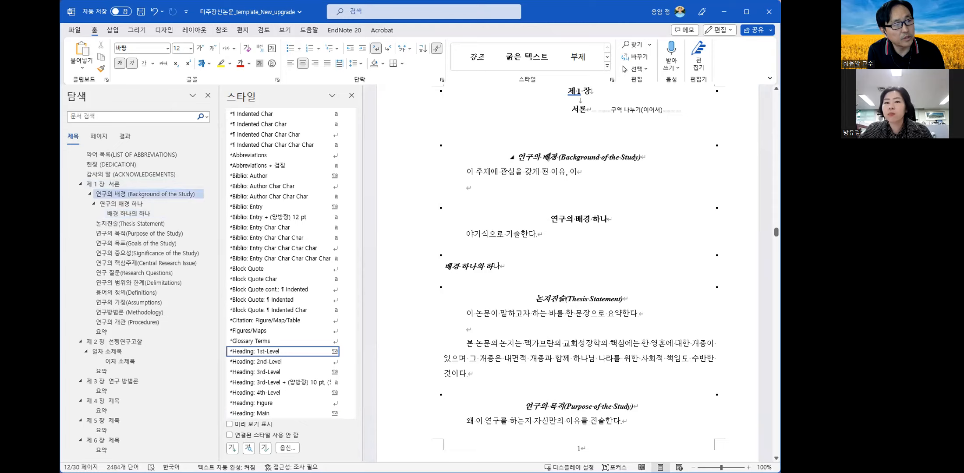
# Step: Check the styles of the 연구의 배경 하나 heading and the 배경 하나의 하나 heading below it
pyautogui.click(578, 215)
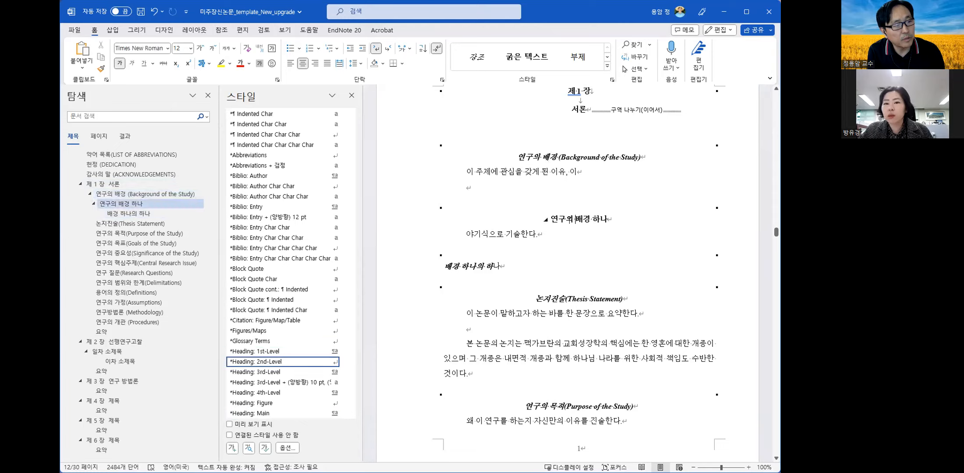
pyautogui.click(476, 266)
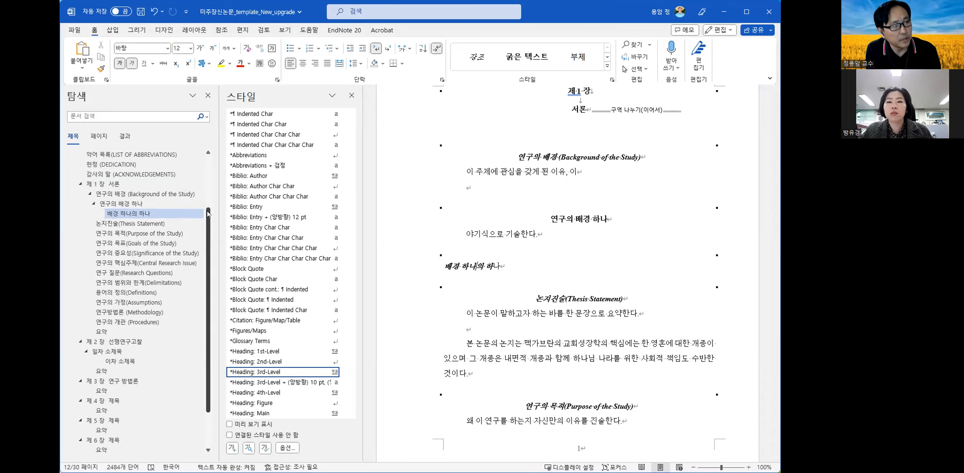
# Step: Go to the table of contents and update its field with page numbers only
pyautogui.scroll(2, 207, 163)
pyautogui.scroll(1, 207, 163)
pyautogui.click(123, 180)
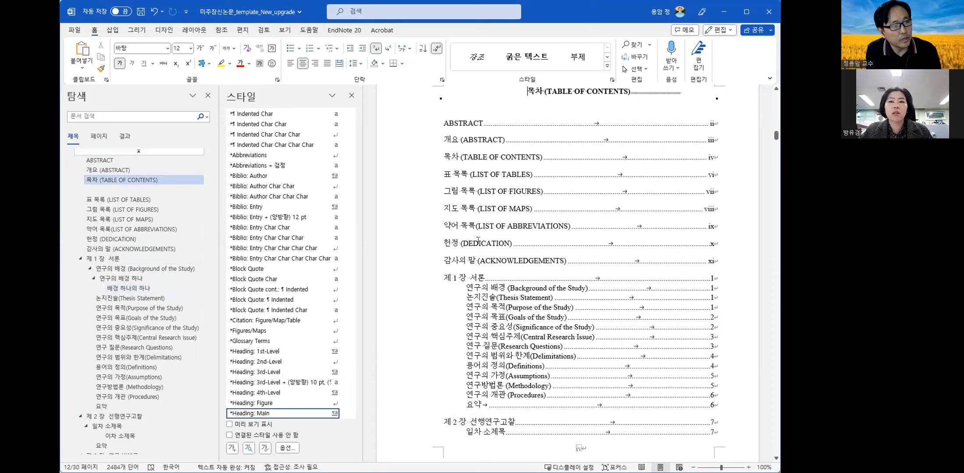
pyautogui.click(478, 239)
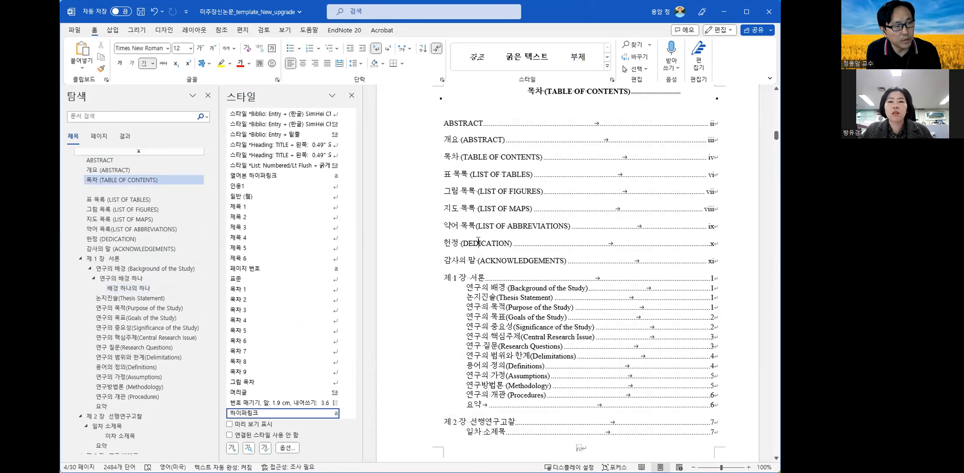
pyautogui.rightClick(478, 241)
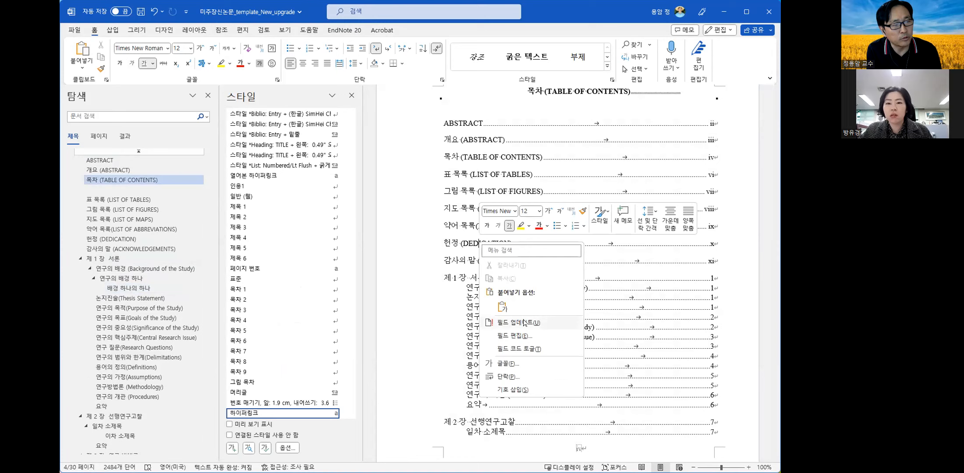
pyautogui.click(518, 323)
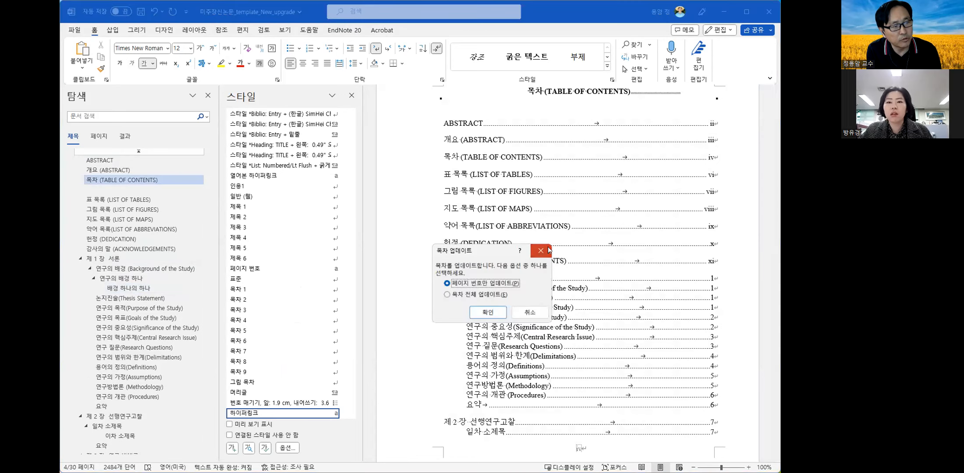
pyautogui.press('Return')
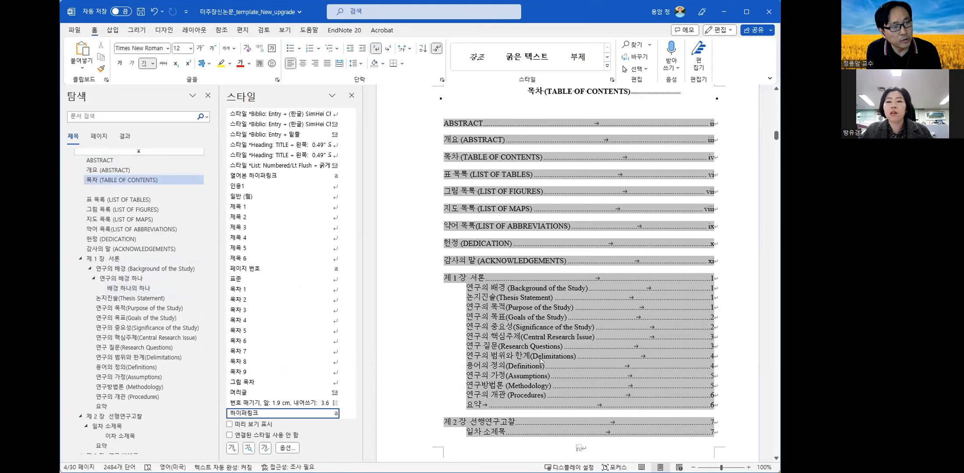
# Step: Update the entire table of contents, including the heading entries, and clear its selection
pyautogui.rightClick(500, 285)
pyautogui.press('u')
pyautogui.click(489, 314)
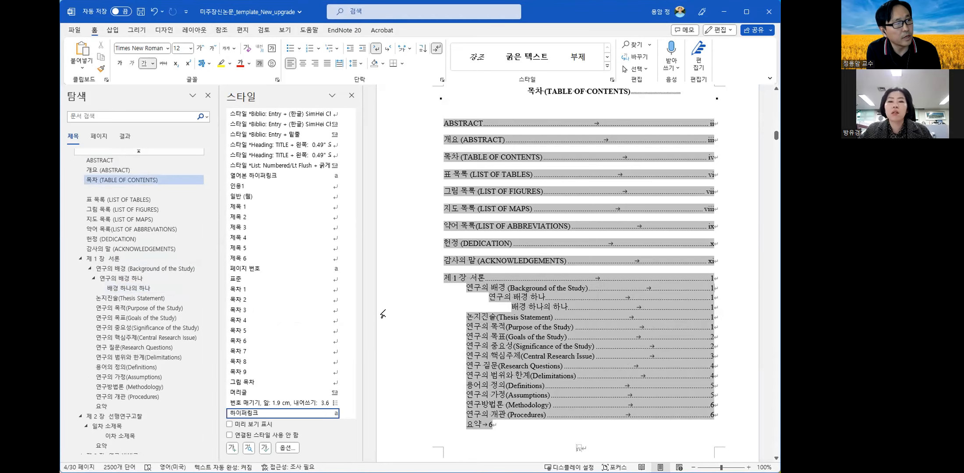
pyautogui.click(108, 170)
pyautogui.click(108, 180)
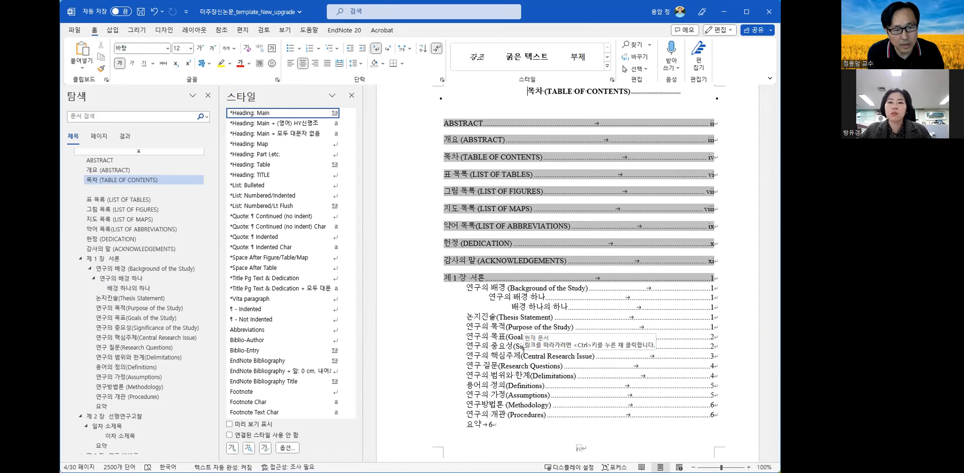
pyautogui.press('Up')
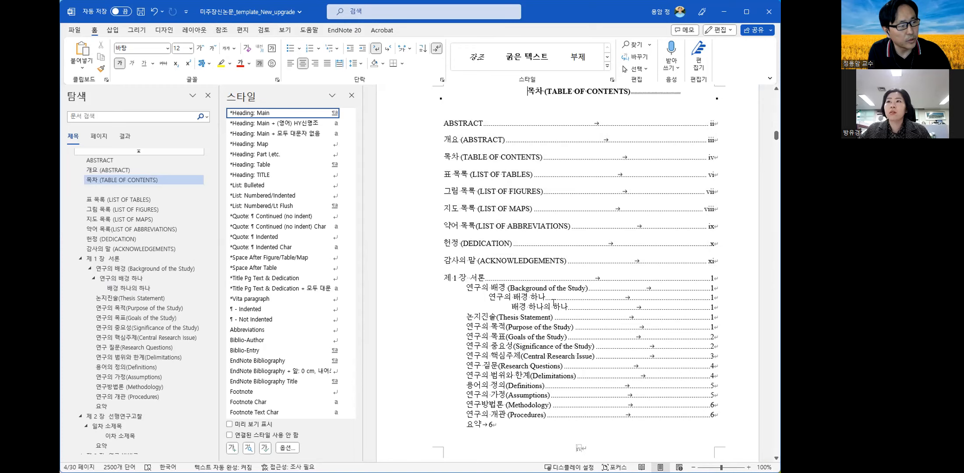
# Step: Examine the styles of the 일차 소제목 and 이차 소제목 headings in chapter 2
pyautogui.scroll(-2, 138, 329)
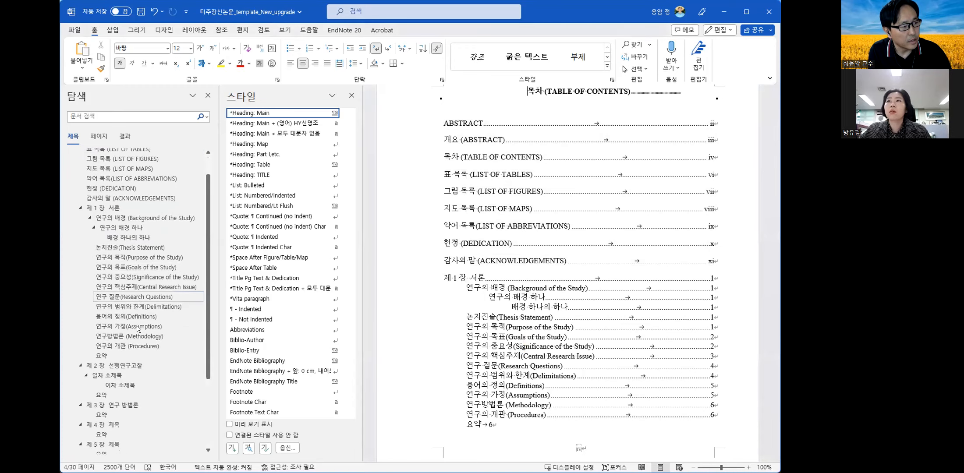
pyautogui.scroll(-1, 137, 329)
pyautogui.click(124, 351)
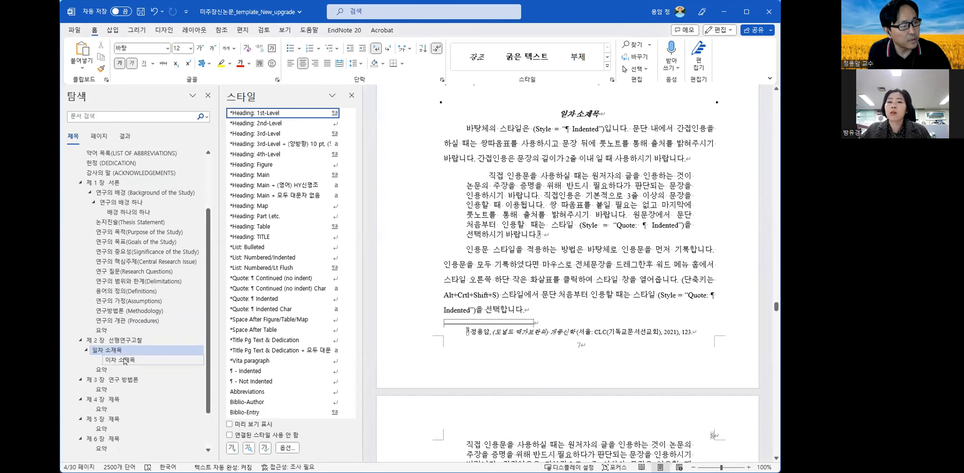
pyautogui.click(124, 360)
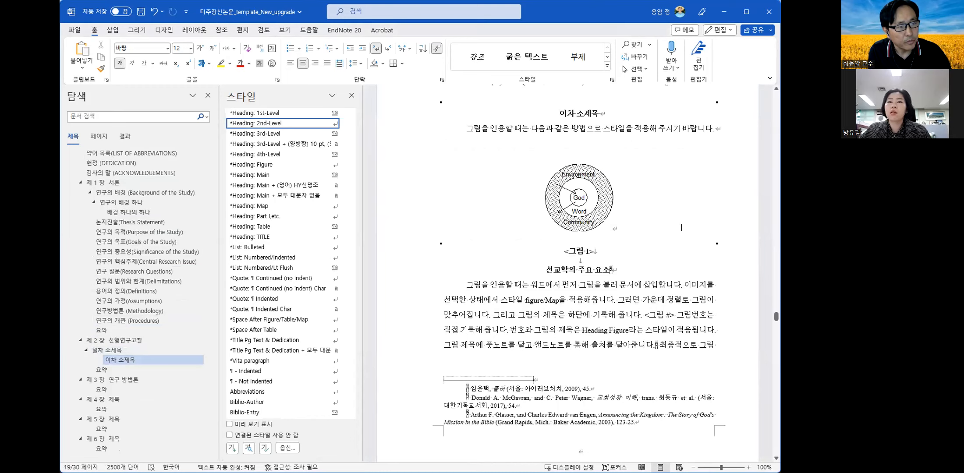
pyautogui.scroll(3, 668, 297)
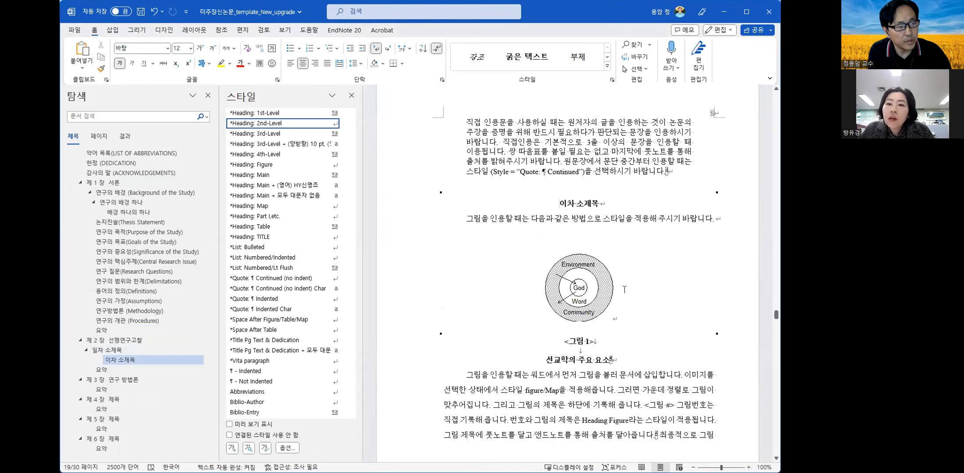
# Step: Check the styles applied to the concentric-circle figure and to its <그림 1> caption
pyautogui.click(595, 293)
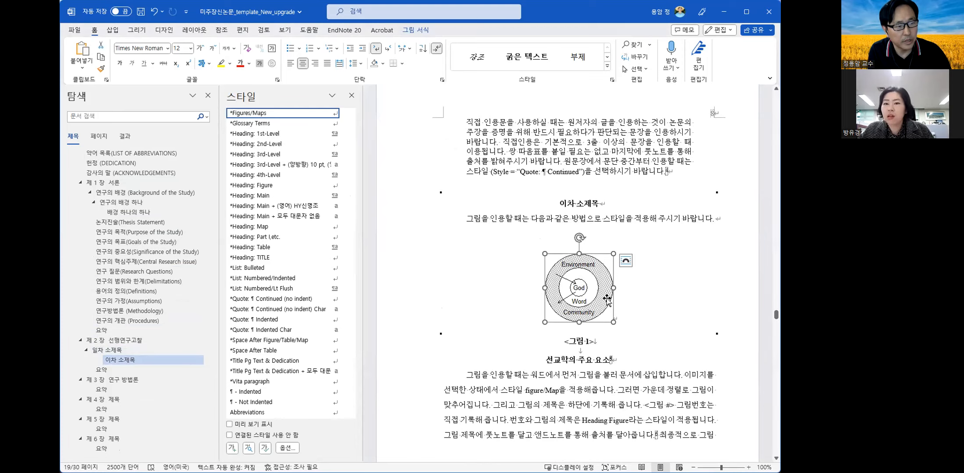
pyautogui.press('Down')
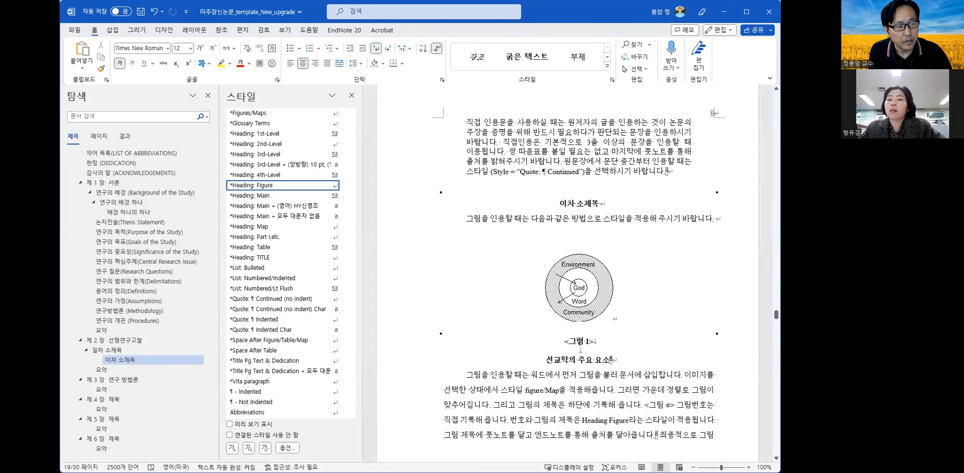
pyautogui.click(576, 360)
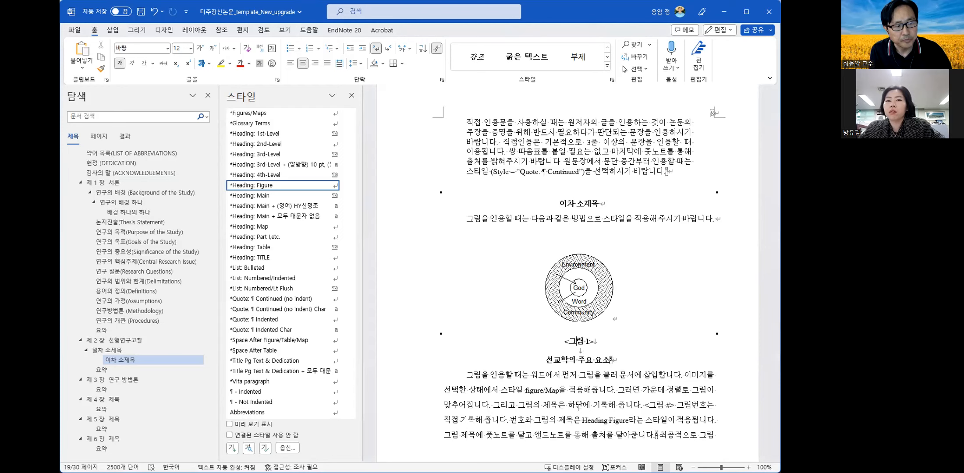
pyautogui.click(606, 302)
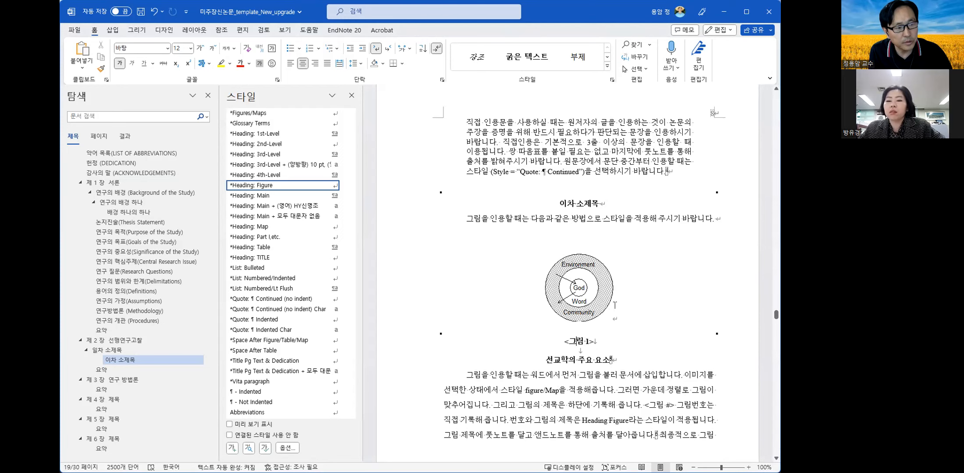
# Step: Add two blank lines below the paragraph ending in "수정해 줍니다." and place the cursor on the first blank line
pyautogui.scroll(-5, 610, 307)
pyautogui.scroll(-2, 616, 309)
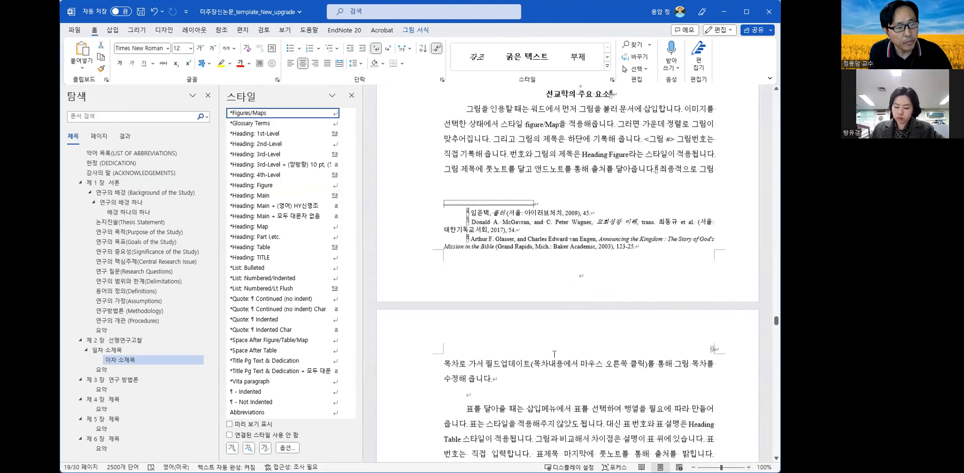
pyautogui.click(614, 364)
pyautogui.press('Return')
pyautogui.press('Return')
pyautogui.click(505, 392)
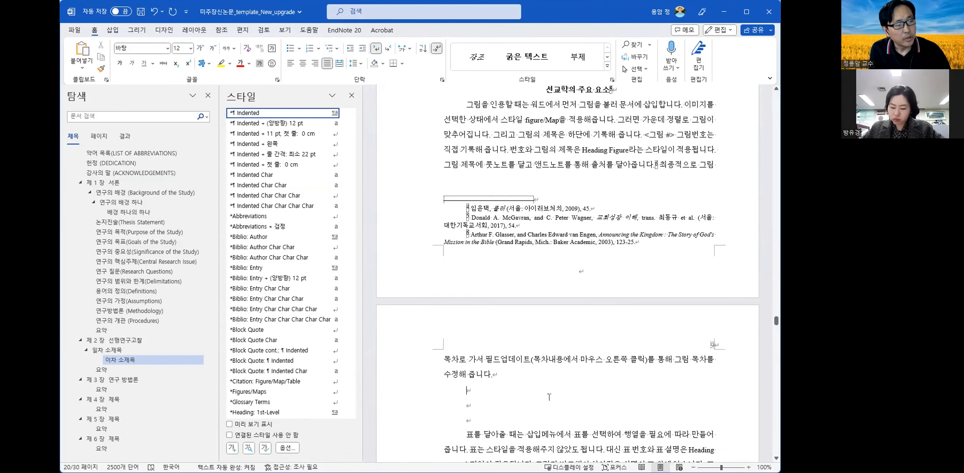
# Step: Insert the picture of the man embracing a lamb from the 이미지정리 folder inside the device's 이미지 folder
pyautogui.click(112, 35)
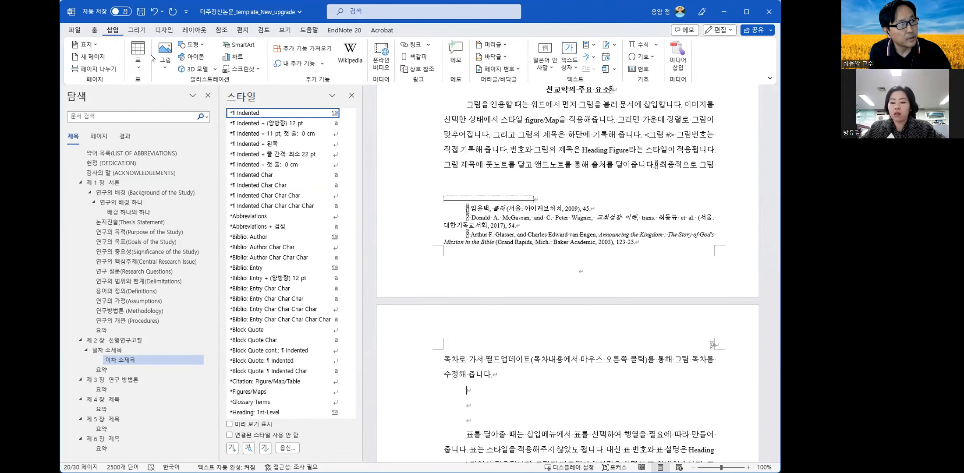
pyautogui.click(169, 74)
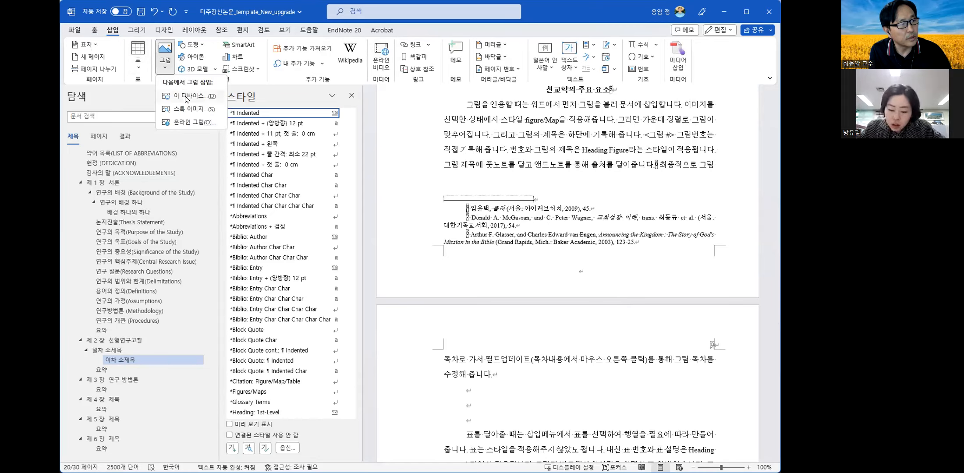
pyautogui.press('Escape')
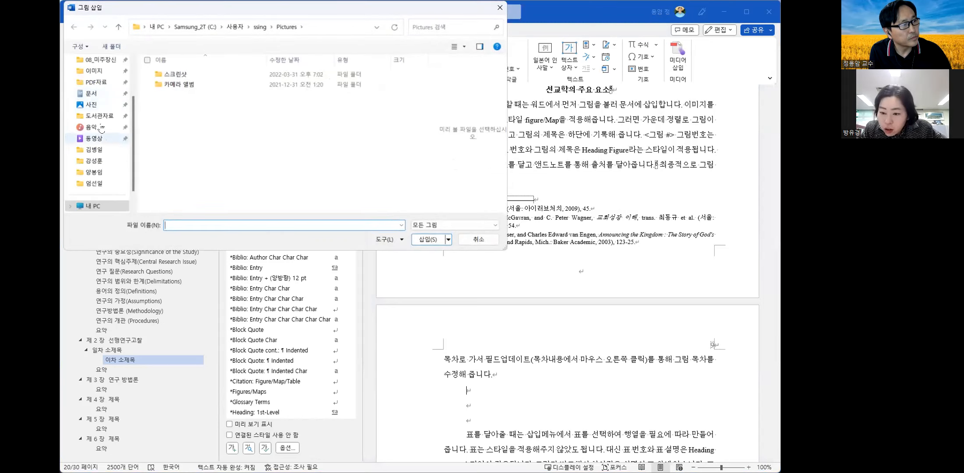
pyautogui.click(94, 71)
pyautogui.scroll(-1, 377, 126)
pyautogui.scroll(-1, 377, 125)
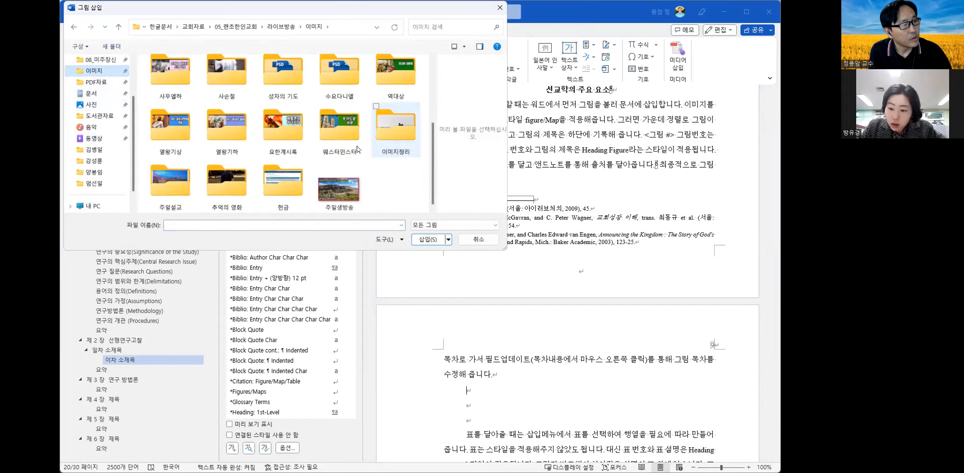
pyautogui.doubleClick(395, 136)
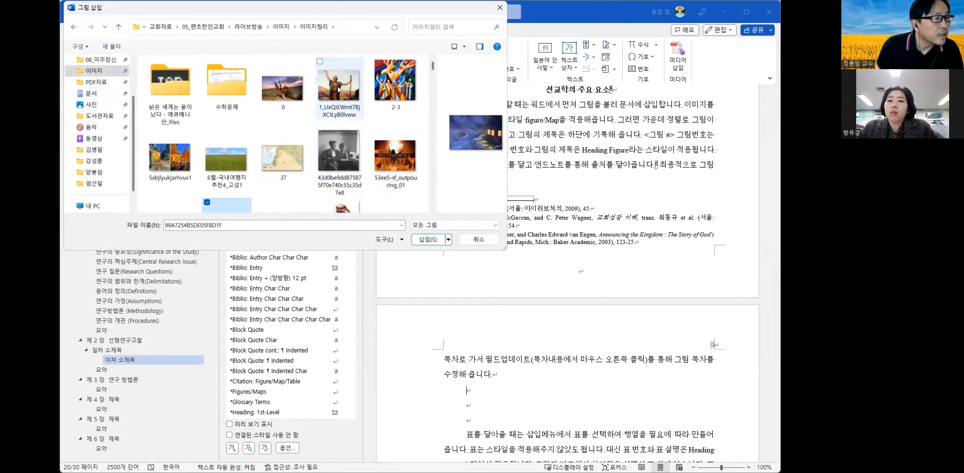
pyautogui.scroll(-2, 340, 92)
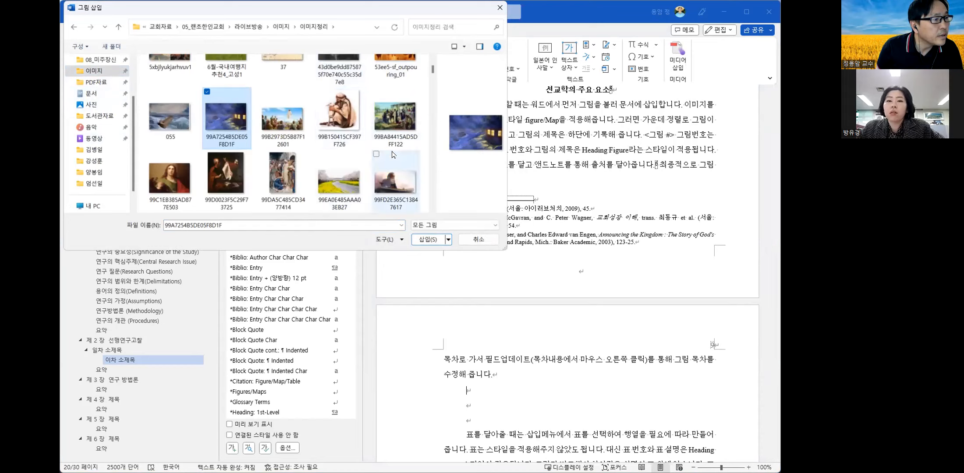
pyautogui.click(343, 127)
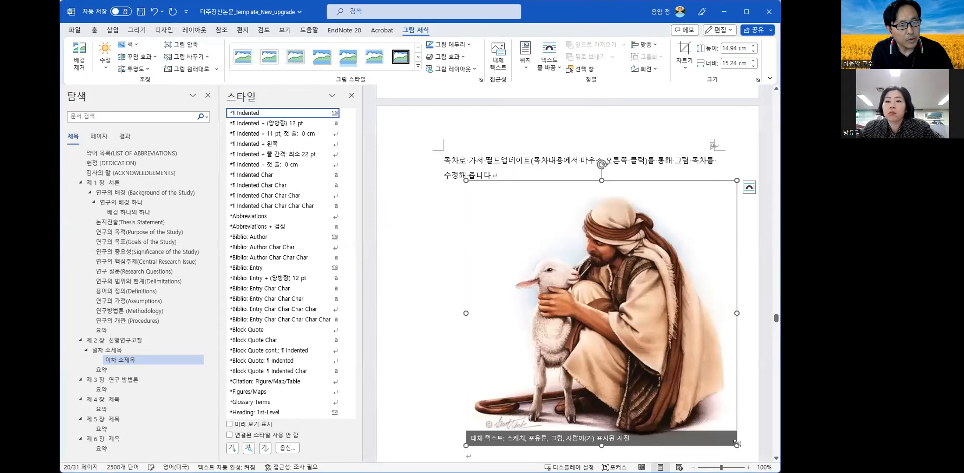
# Step: Shrink the inserted picture to about 7.08 cm high and 7.22 cm wide and apply the *Figures/Maps style to it
pyautogui.moveTo(737, 444); pyautogui.dragTo(594, 285)
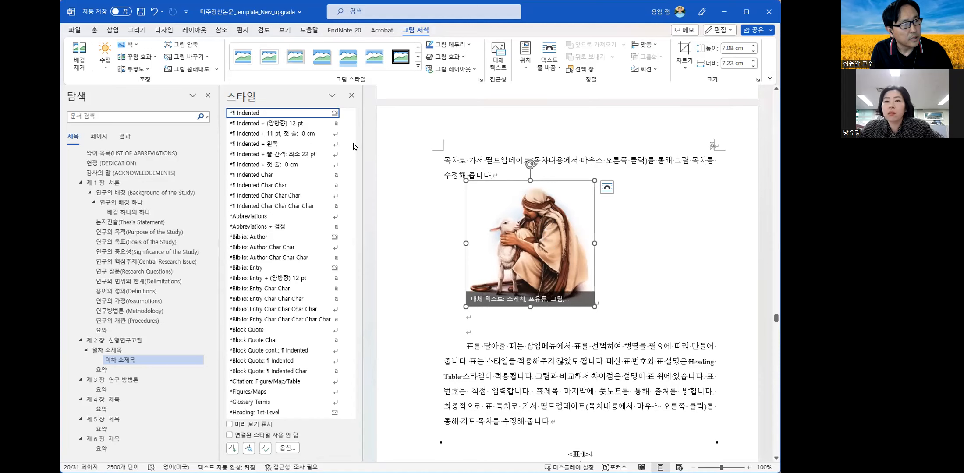
pyautogui.scroll(-3, 352, 165)
pyautogui.scroll(-2, 351, 165)
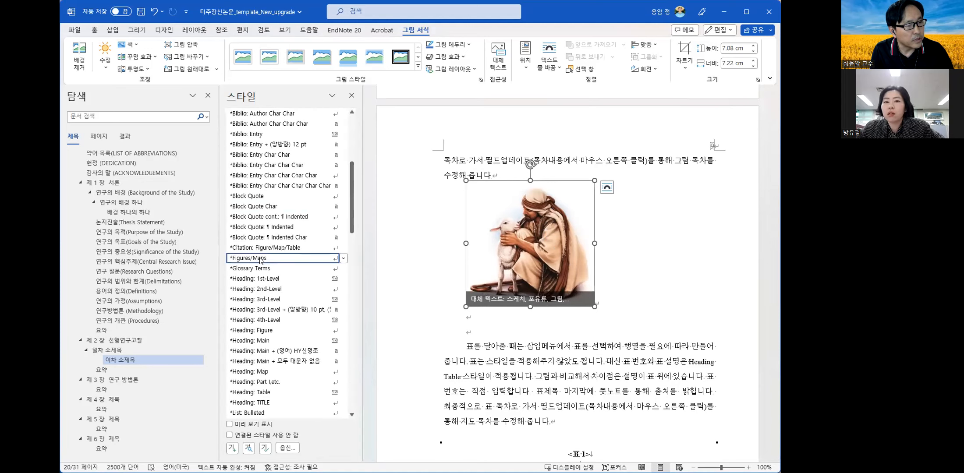
pyautogui.click(261, 258)
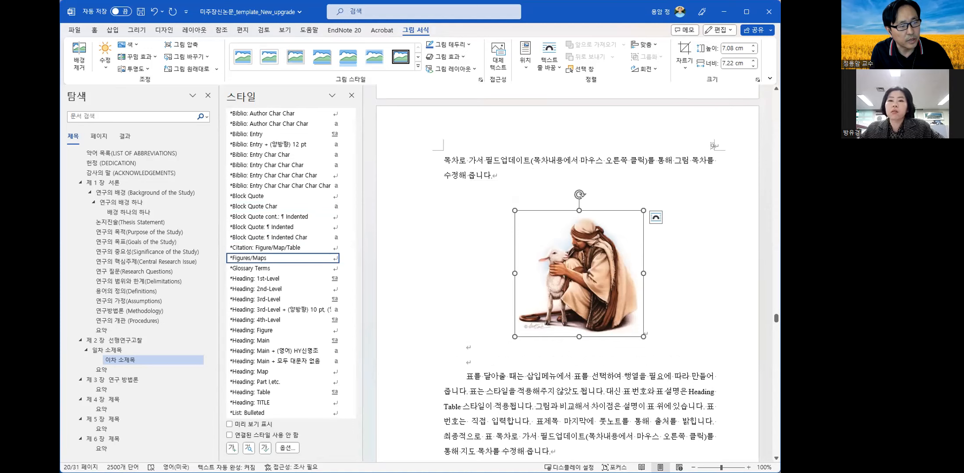
pyautogui.click(587, 351)
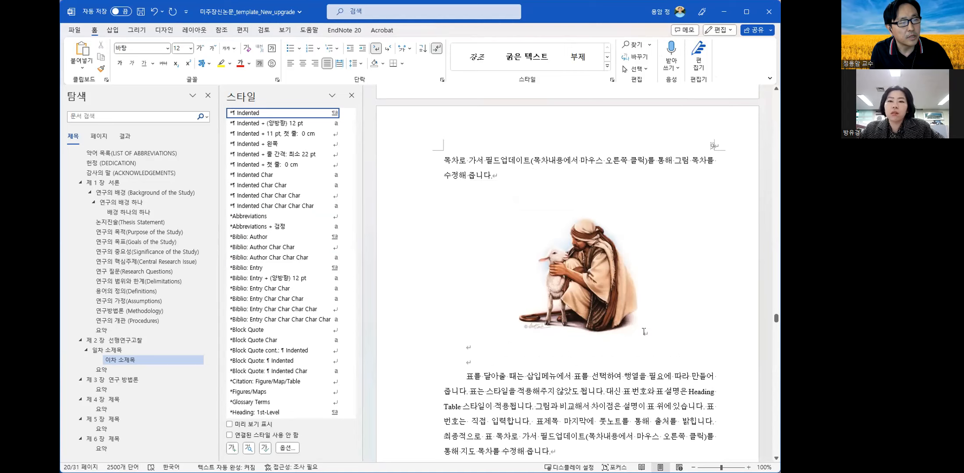
# Step: Copy the <그림 1> caption with its title 선교학의 주요 요소 and paste it on the line below the shepherd picture
pyautogui.scroll(3, 645, 331)
pyautogui.scroll(3, 644, 331)
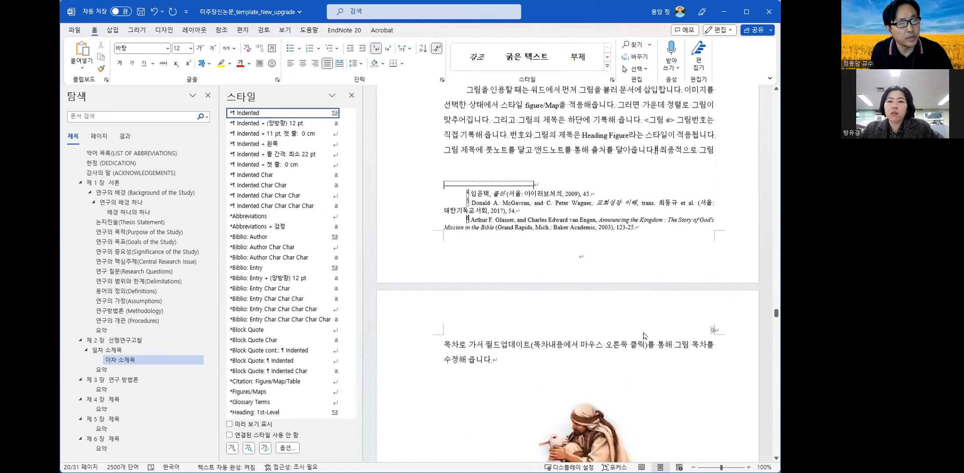
pyautogui.tripleClick(610, 137)
pyautogui.hotkey('ctrl', 'c')
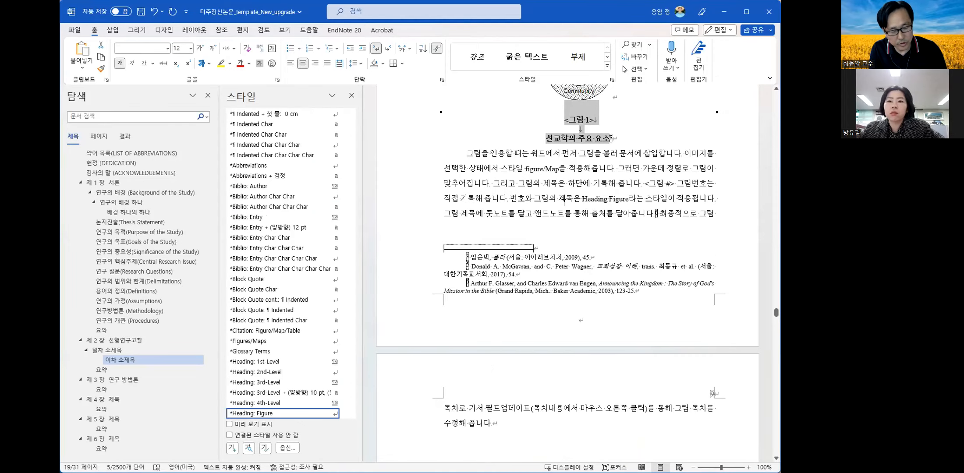
pyautogui.scroll(-5, 546, 342)
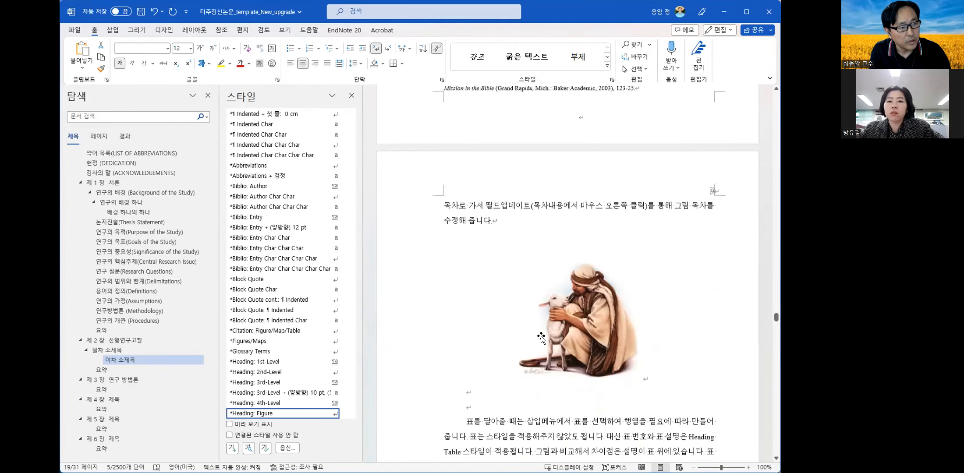
pyautogui.click(485, 365)
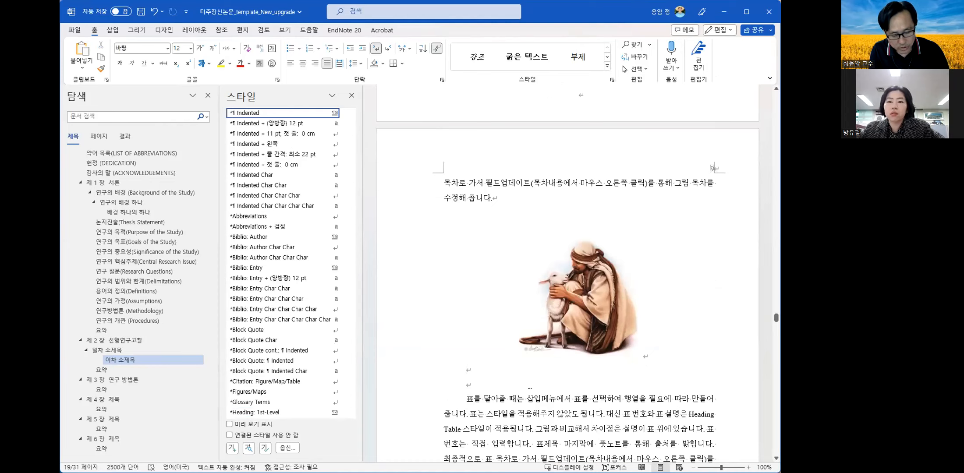
pyautogui.hotkey('ctrl', 'v')
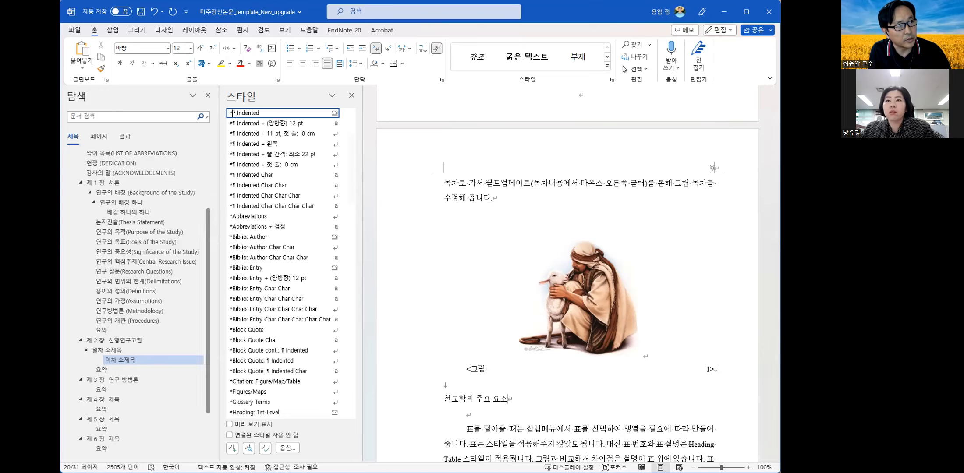
# Step: Apply the *Heading: Figure style to the whole pasted caption below the shepherd picture
pyautogui.moveTo(463, 370); pyautogui.dragTo(507, 394)
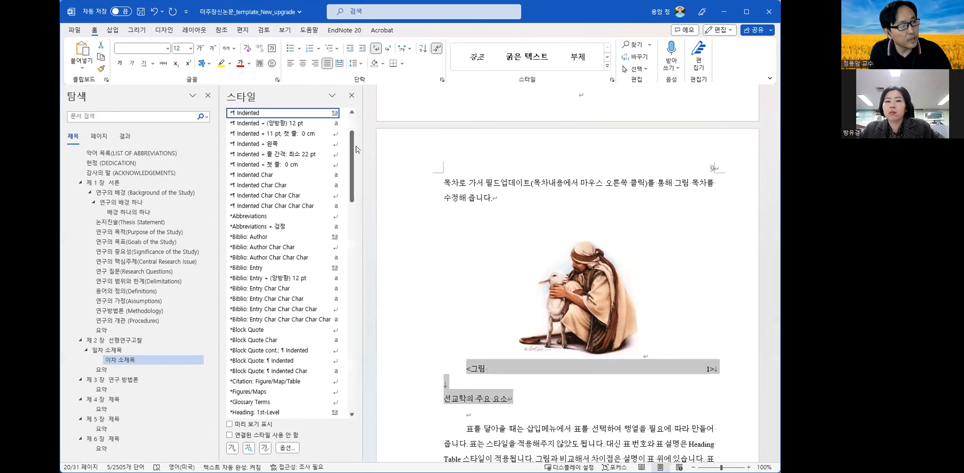
pyautogui.moveTo(353, 153); pyautogui.dragTo(354, 199)
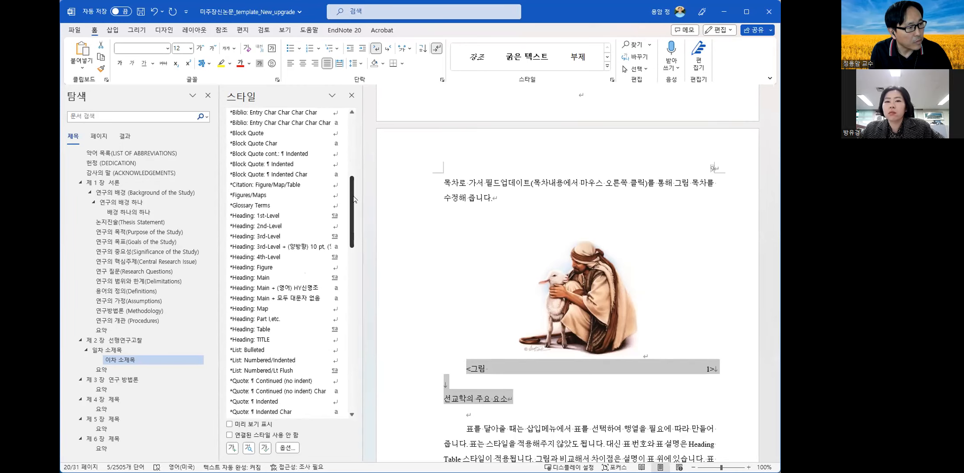
pyautogui.click(272, 269)
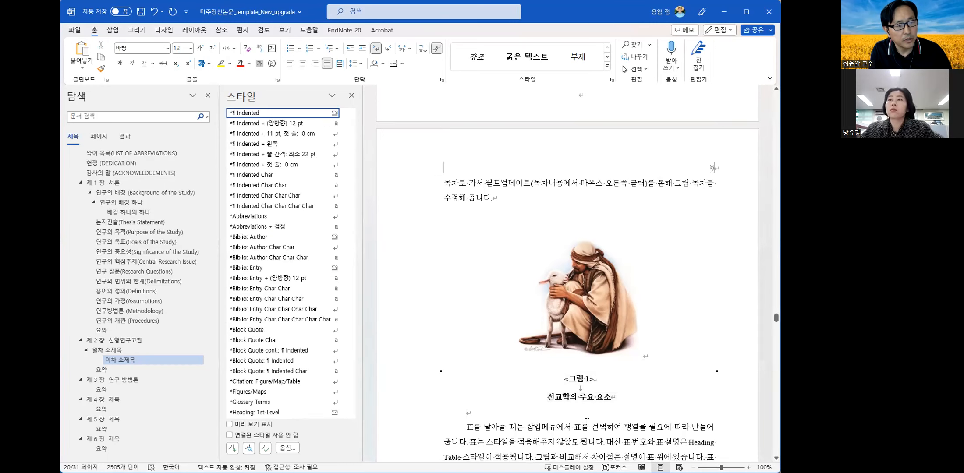
# Step: Change the pasted caption's number to <그림 2> and replace its title with 목자와 어린 양
pyautogui.click(586, 378)
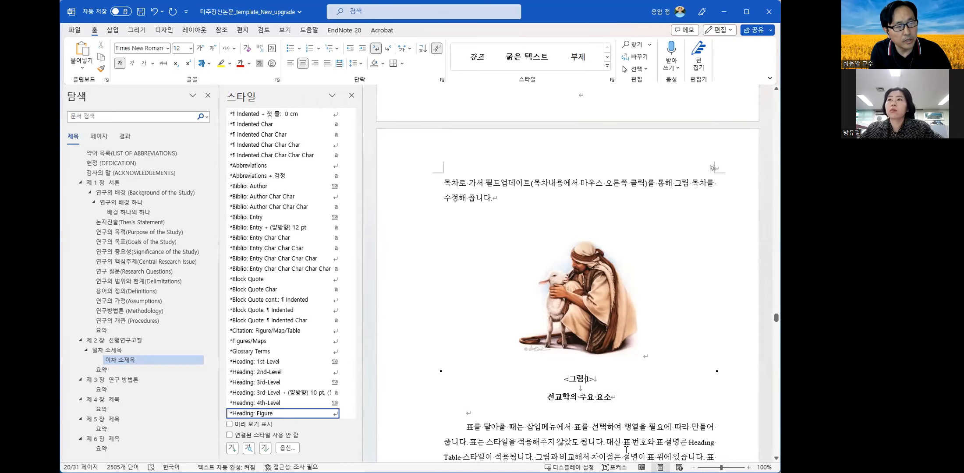
pyautogui.press('F9')
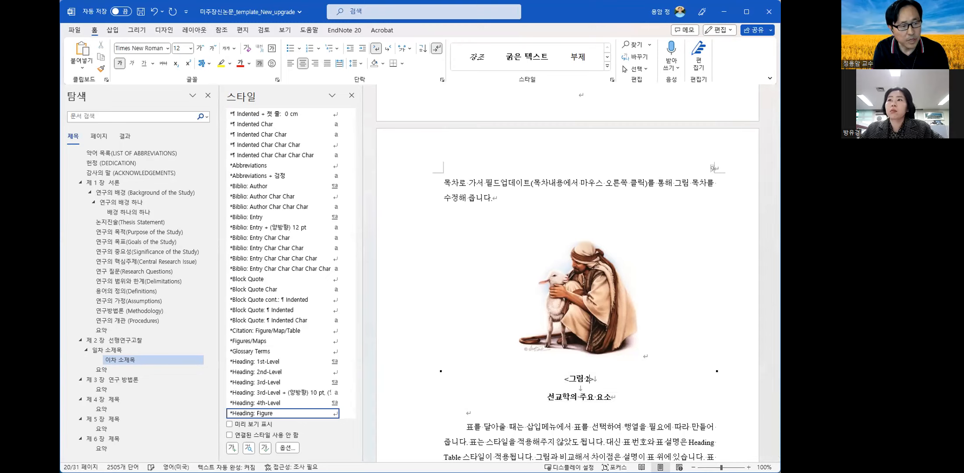
pyautogui.click(547, 397)
pyautogui.write('목자와 어린 양')
pyautogui.press('Delete')
pyautogui.press('BackSpace')
pyautogui.write('애')
pyautogui.press('Delete')
pyautogui.press('BackSpace')
pyautogui.write('양')
pyautogui.press('Delete')
pyautogui.press('Delete')
pyautogui.press('Delete')
pyautogui.press('Delete')
pyautogui.press('Delete')
pyautogui.press('Delete')
pyautogui.press('Delete')
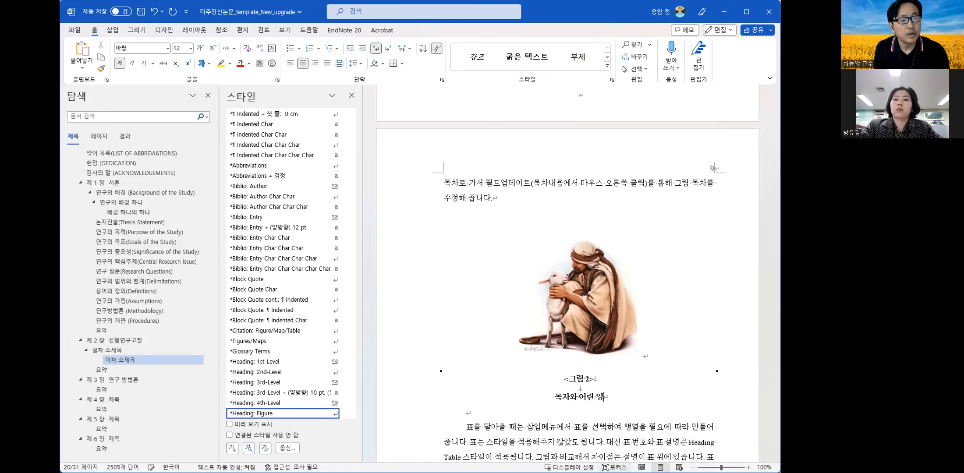
pyautogui.click(526, 417)
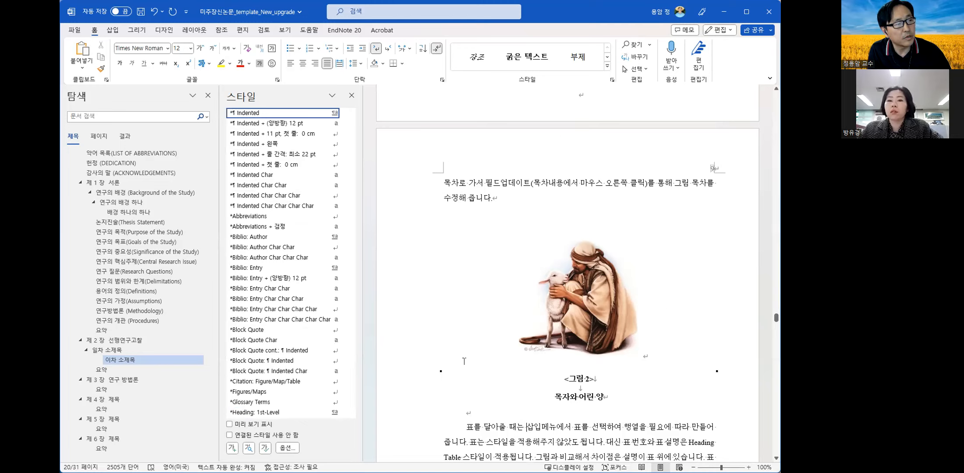
# Step: Go to the 그림 목록 (LIST OF FIGURES) page and update the entire list of figures
pyautogui.scroll(3, 124, 298)
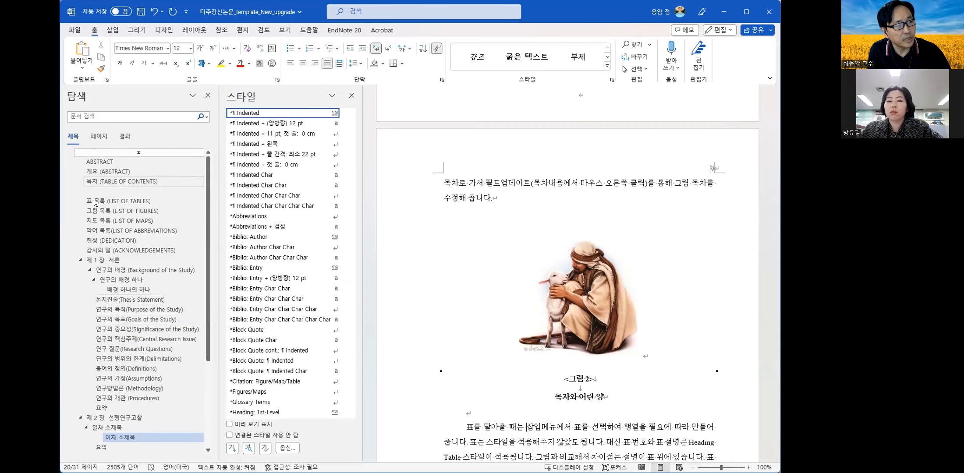
pyautogui.click(116, 212)
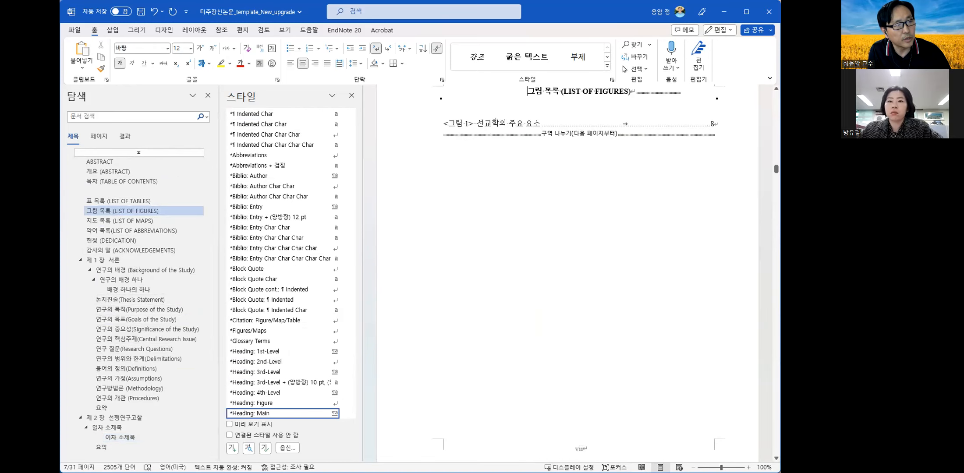
pyautogui.click(496, 123)
pyautogui.rightClick(495, 123)
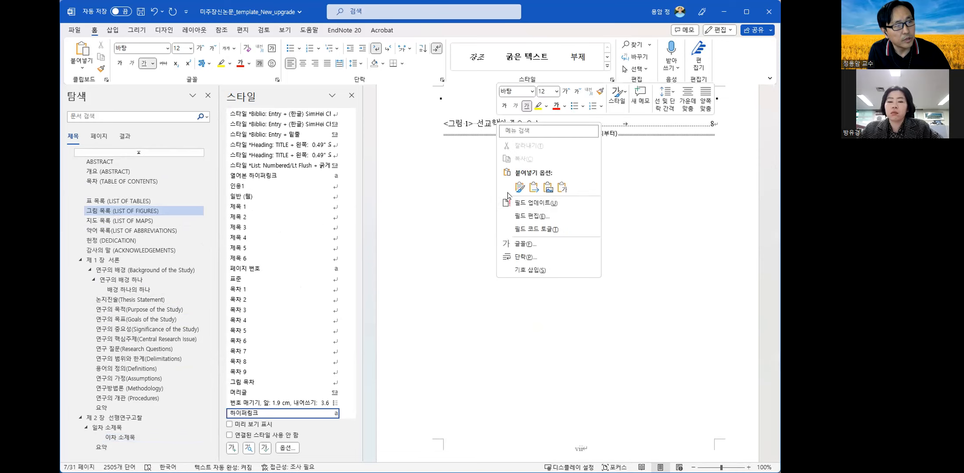
pyautogui.click(532, 203)
pyautogui.click(460, 295)
pyautogui.click(499, 312)
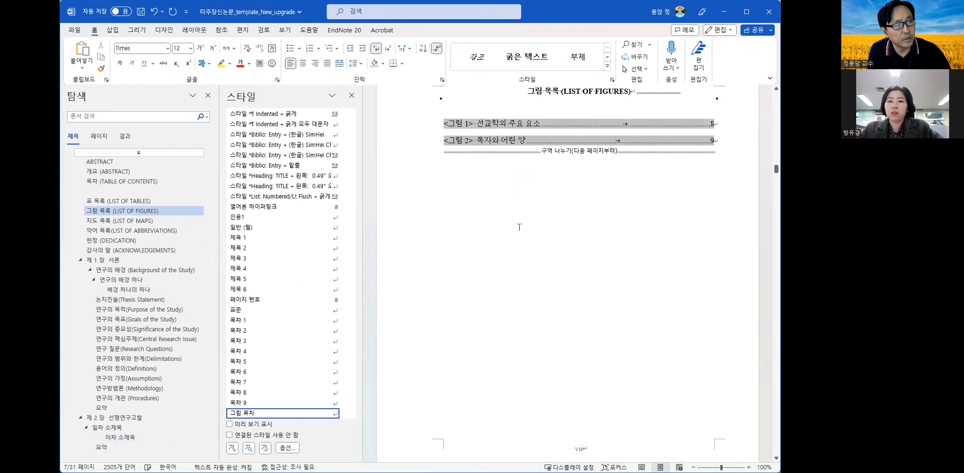
pyautogui.click(572, 354)
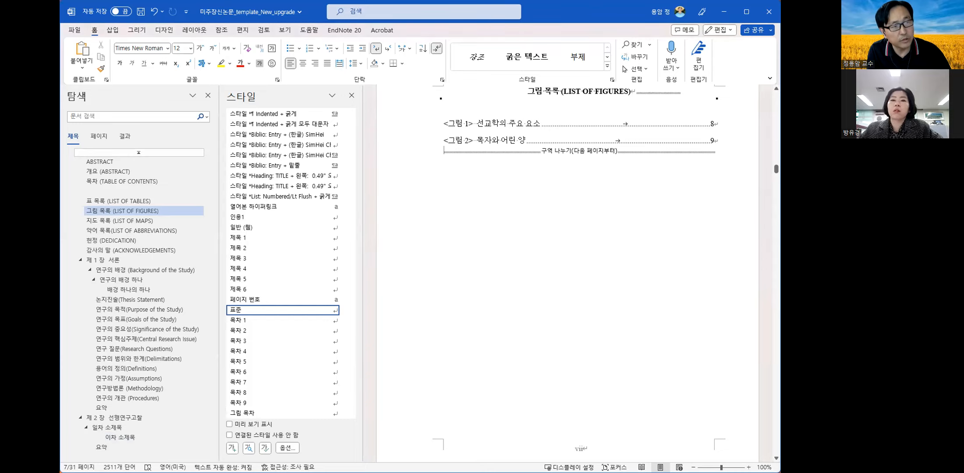
# Step: Follow the <그림 2> 목자와 어린 양 entry from the list of figures to its caption and view the figure
pyautogui.keyDown('ctrl'); pyautogui.click(490, 141); pyautogui.keyUp('ctrl')
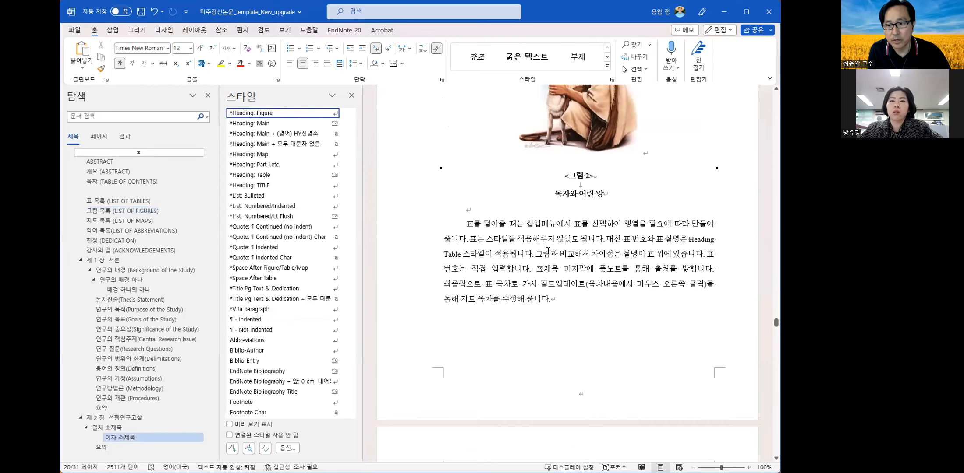
pyautogui.scroll(1, 563, 282)
pyautogui.scroll(1, 563, 282)
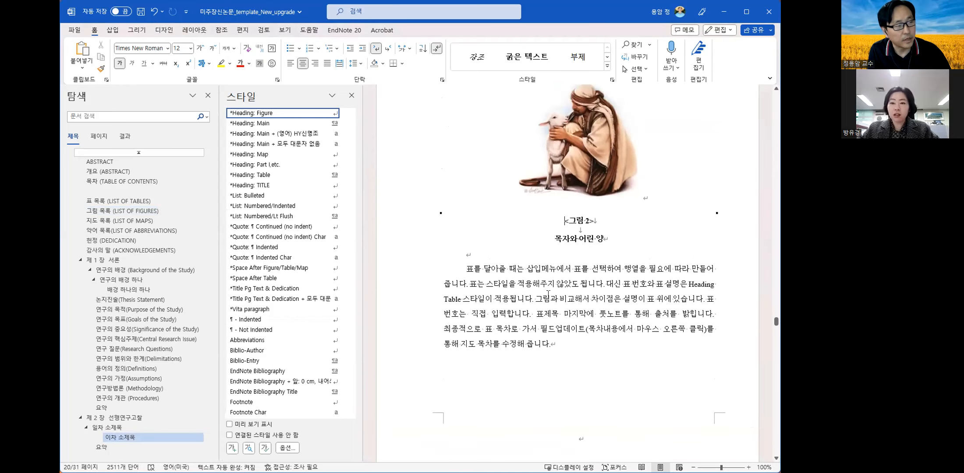
# Step: Follow the 연구의 배경 하나 entry from the table of contents to its heading and return to the contents page
pyautogui.click(116, 182)
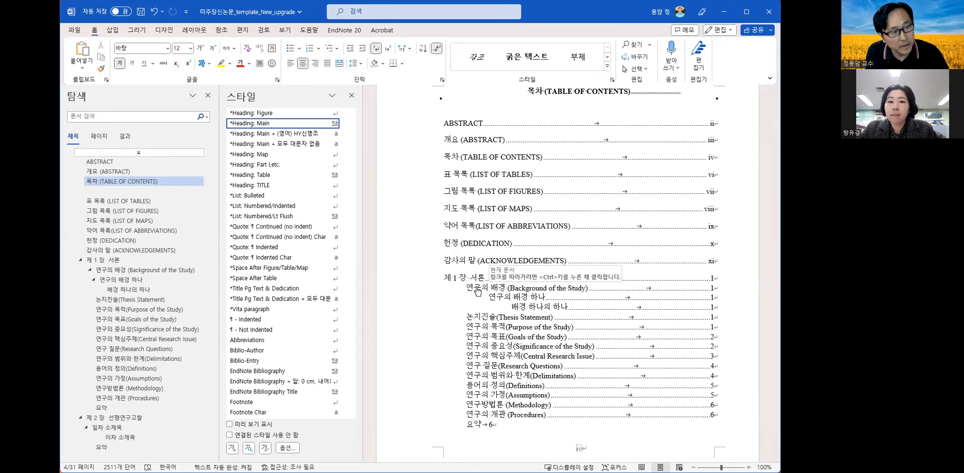
pyautogui.keyDown('ctrl'); pyautogui.click(509, 300); pyautogui.keyUp('ctrl')
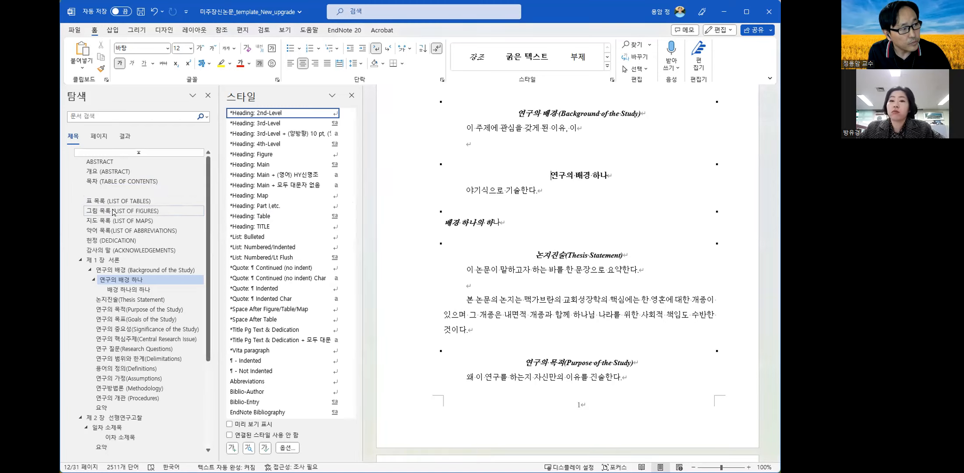
pyautogui.click(126, 181)
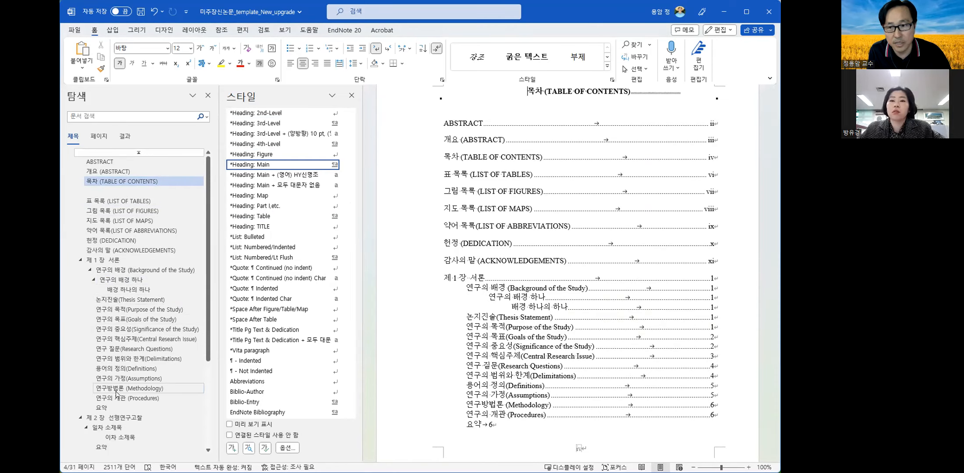
# Step: Follow the <그림 2> entry from the list of figures to its caption and change the caption number to 3
pyautogui.click(124, 211)
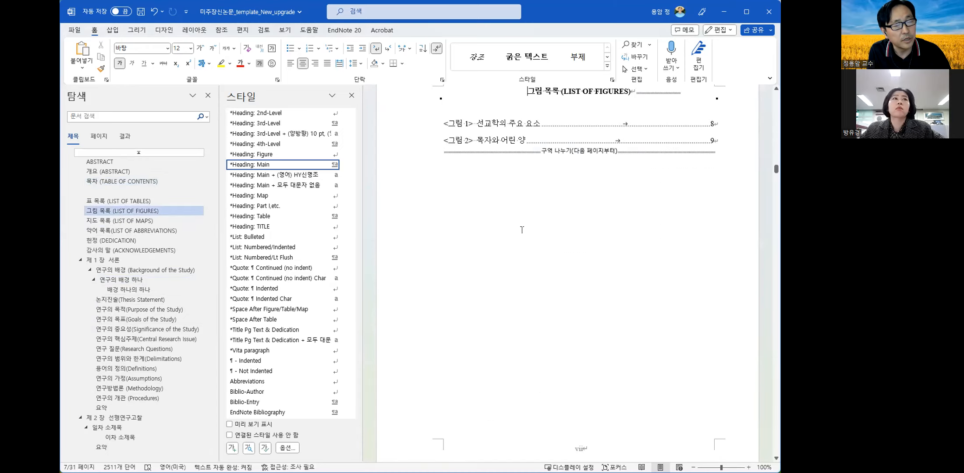
pyautogui.scroll(1, 504, 223)
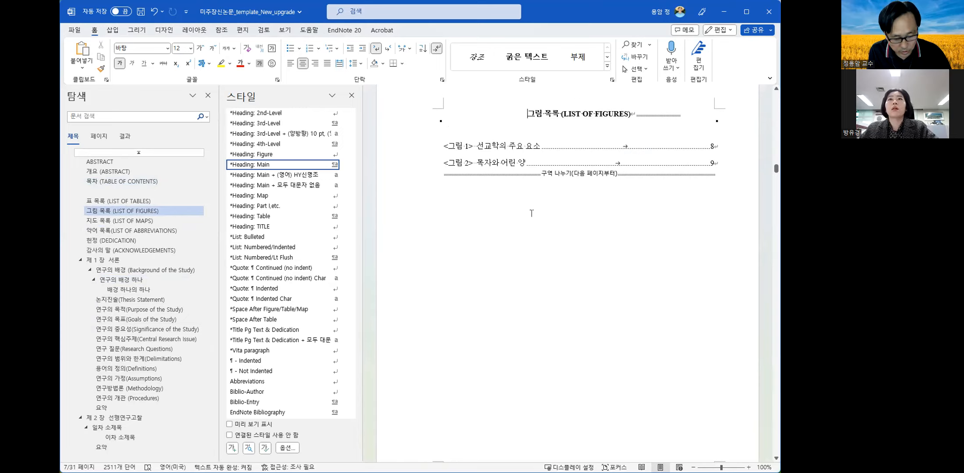
pyautogui.keyDown('ctrl'); pyautogui.click(485, 166); pyautogui.keyUp('ctrl')
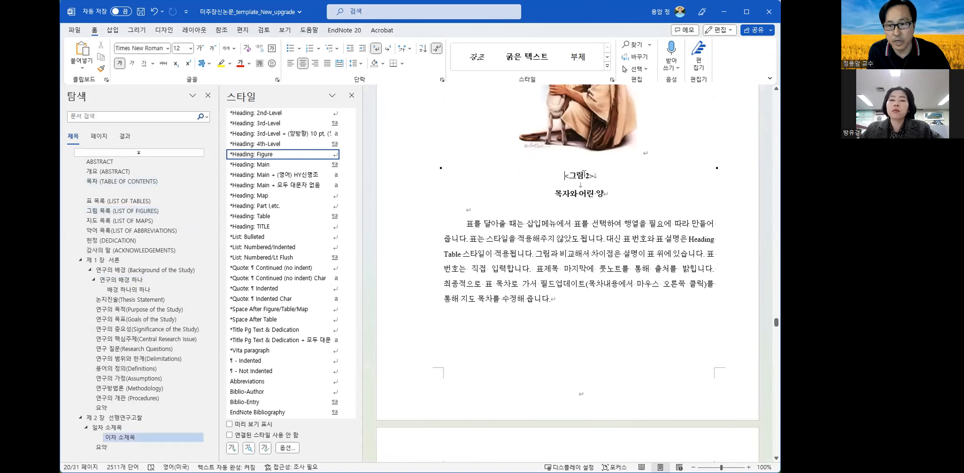
pyautogui.click(628, 265)
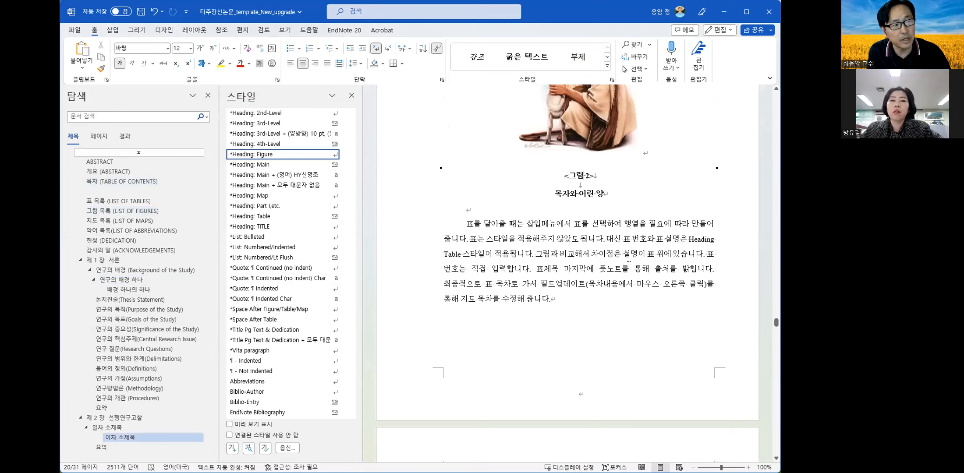
pyautogui.press('Right')
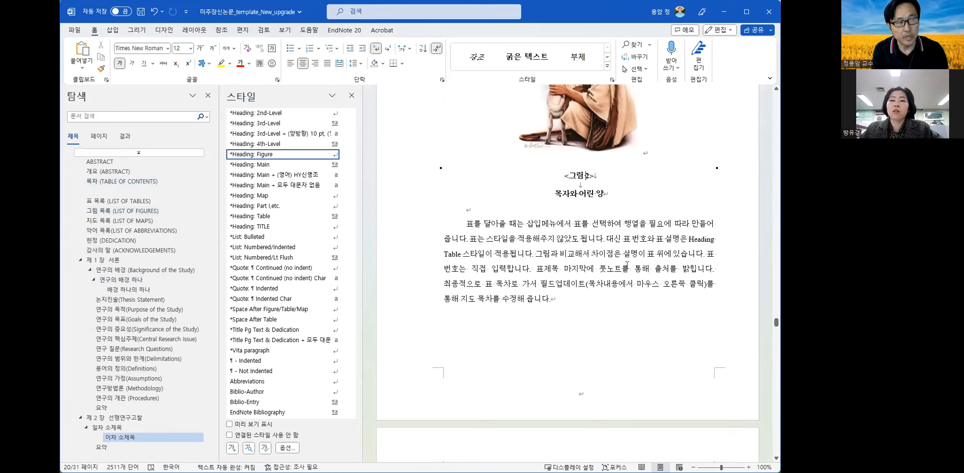
pyautogui.press('Delete')
pyautogui.write('3')
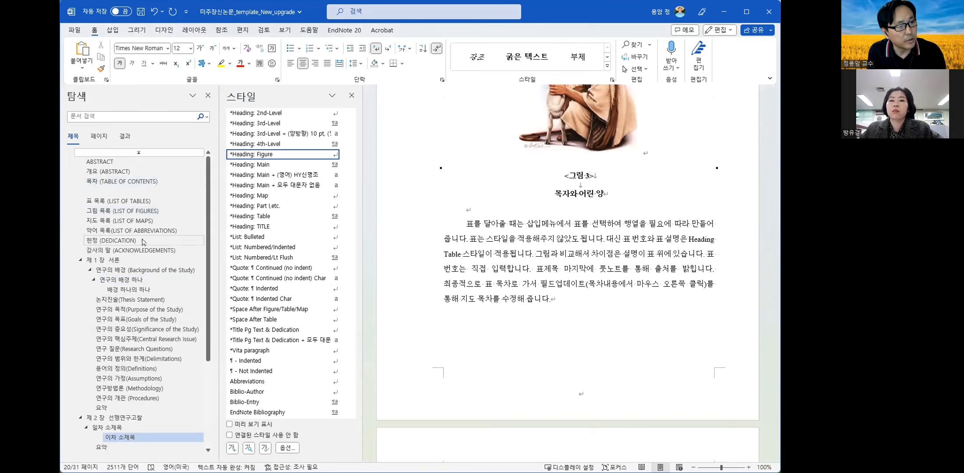
# Step: Return to the list of figures and update the entire list from the edited caption
pyautogui.click(110, 181)
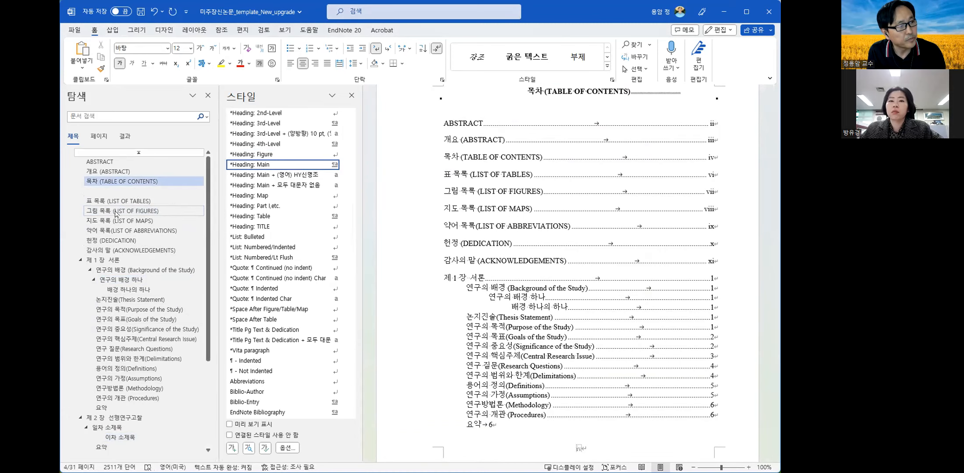
pyautogui.click(116, 212)
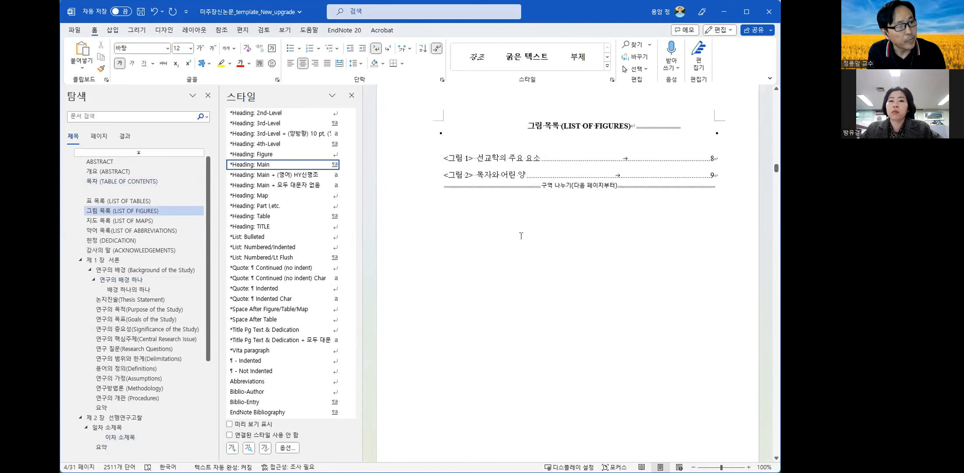
pyautogui.rightClick(484, 140)
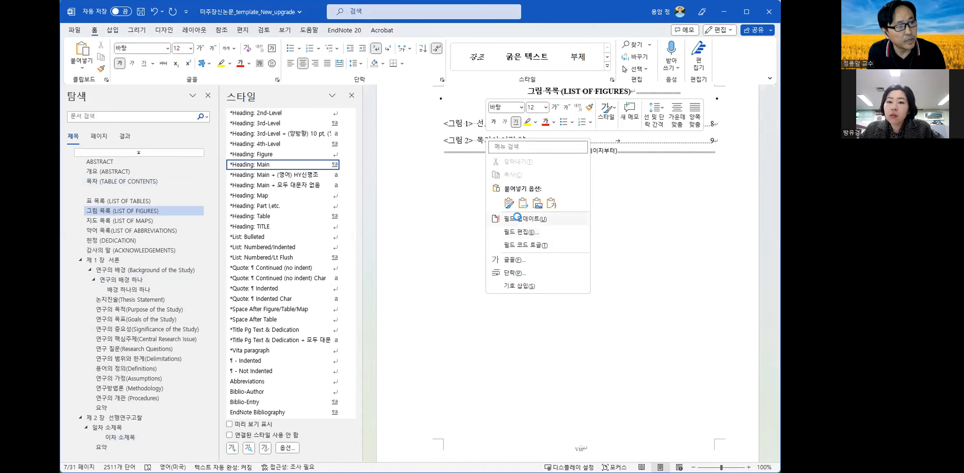
pyautogui.click(517, 218)
pyautogui.press('Down')
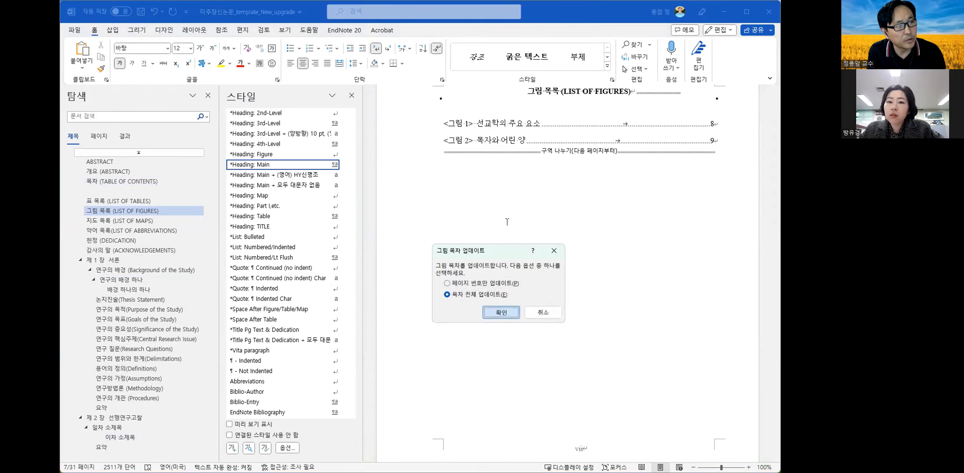
pyautogui.press('Return')
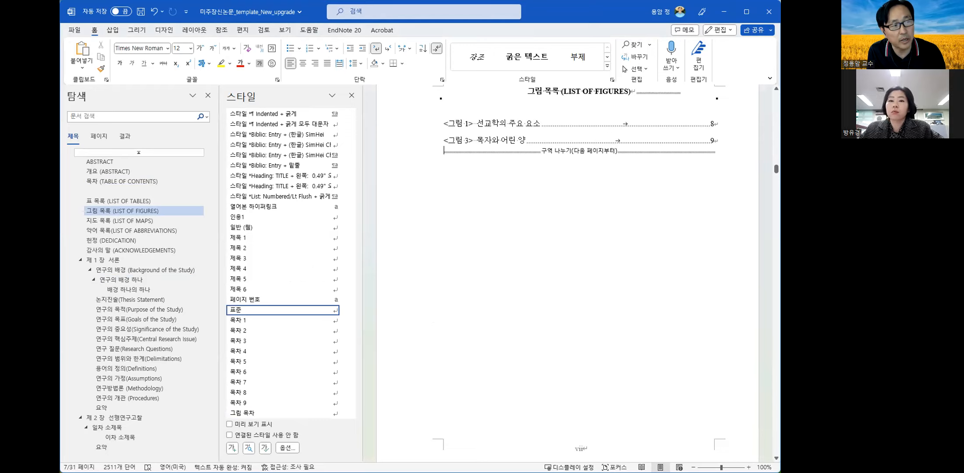
# Step: Change the figure number of the 목자와 어린 양 entry to 2 directly in the list of figures
pyautogui.click(464, 137)
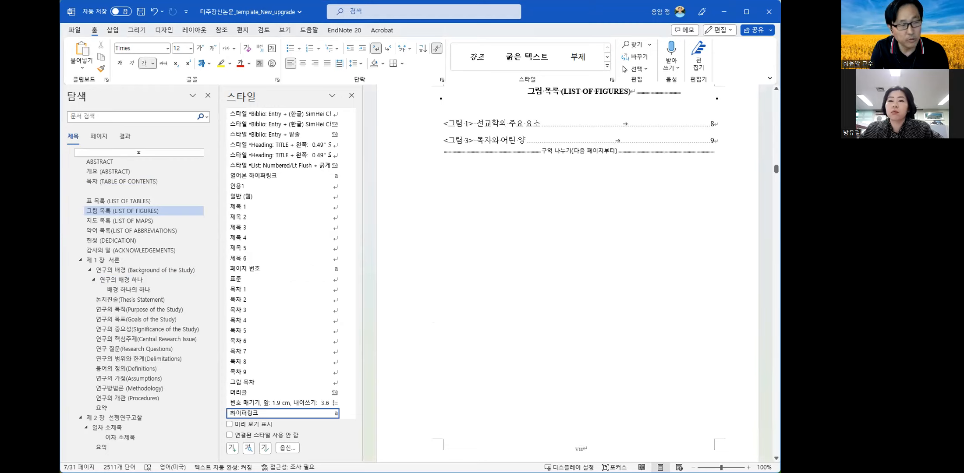
pyautogui.write('2')
pyautogui.press('Delete')
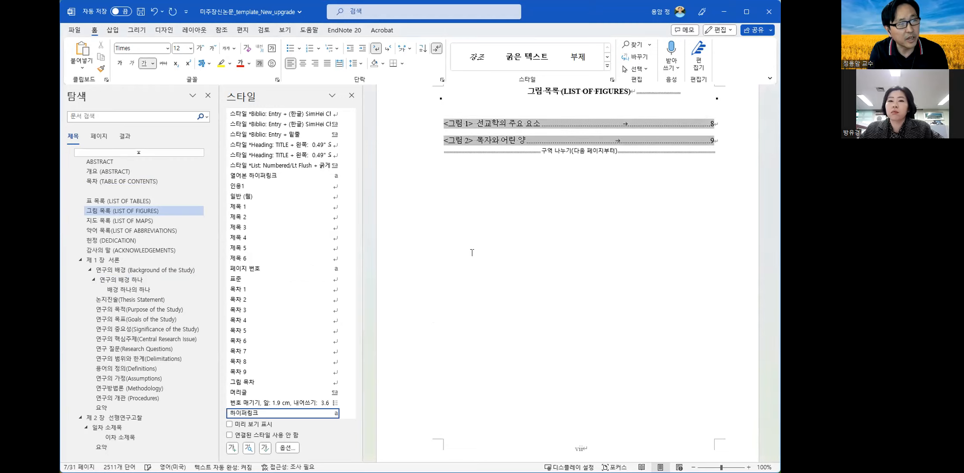
# Step: Follow the <그림 2> entry from the list of figures to its caption and change the caption number to 2
pyautogui.press('Down')
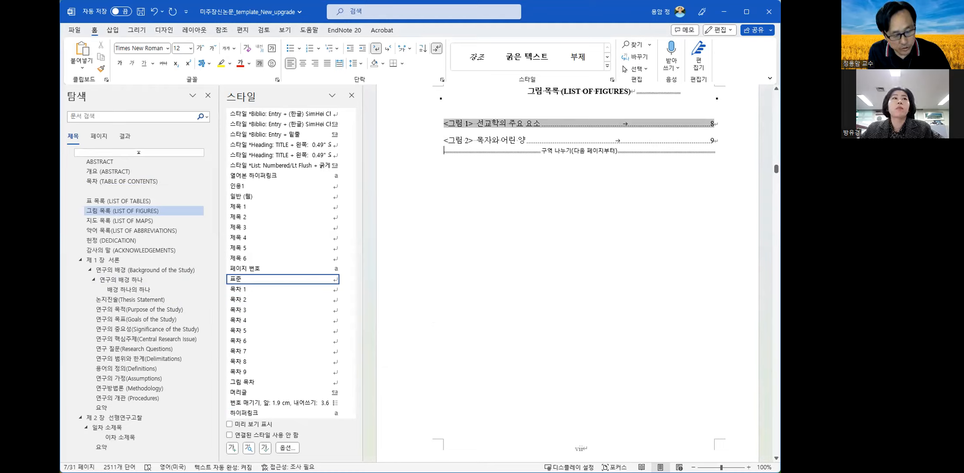
pyautogui.keyDown('ctrl'); pyautogui.click(496, 141); pyautogui.keyUp('ctrl')
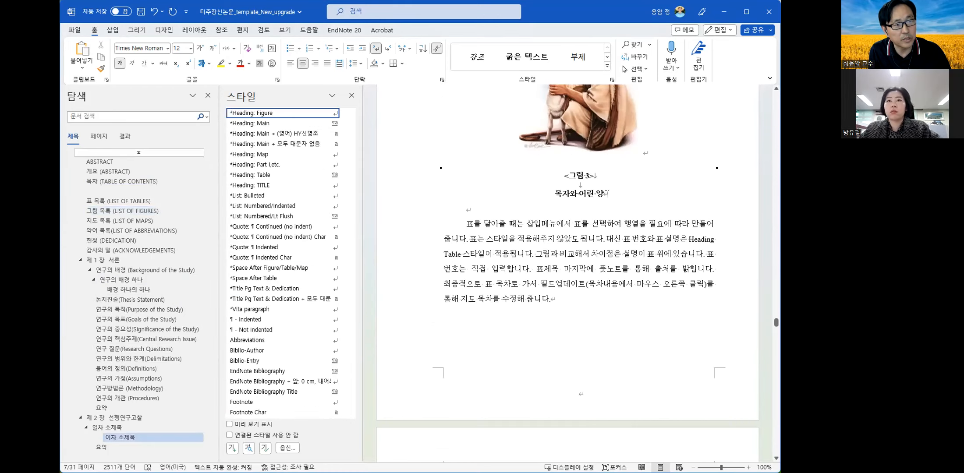
pyautogui.click(586, 175)
pyautogui.write('2')
pyautogui.press('Delete')
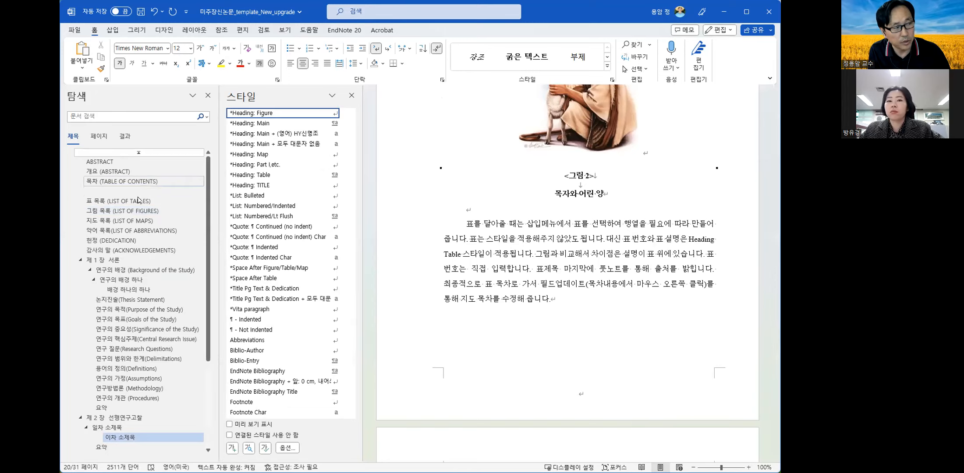
# Step: Return to the list of figures and update the entire list, not just the page numbers
pyautogui.click(129, 211)
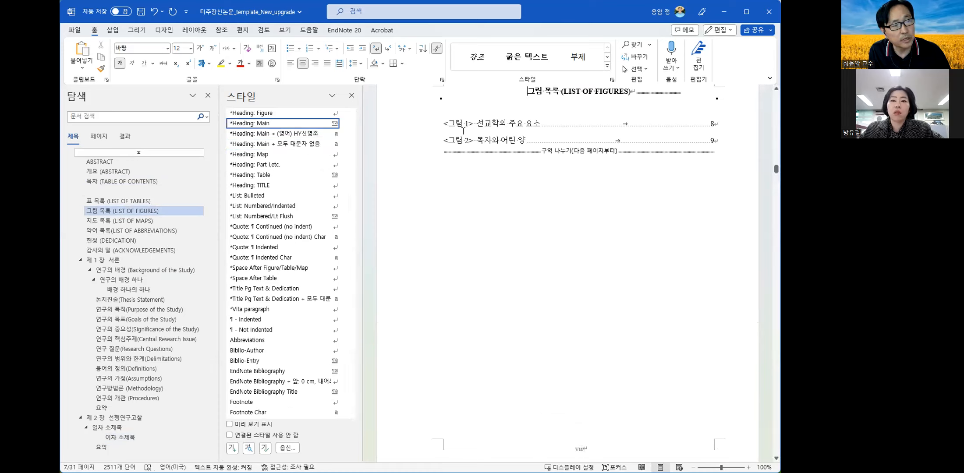
pyautogui.click(486, 139)
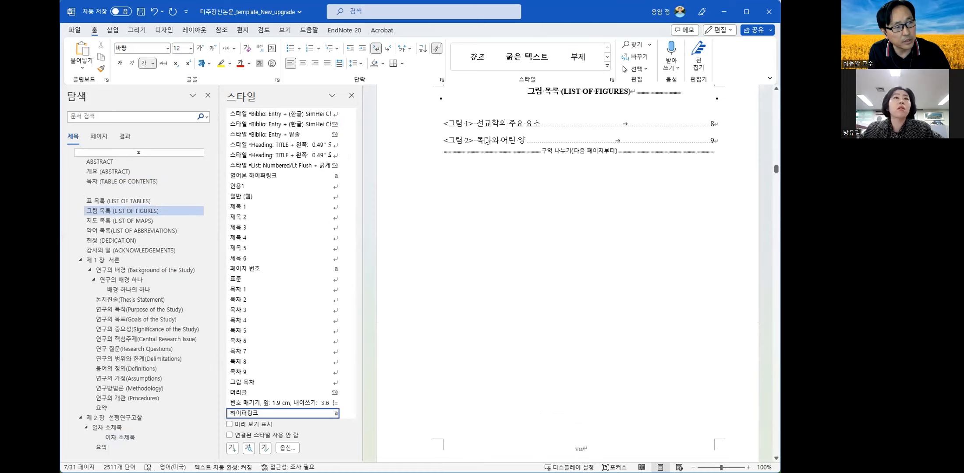
pyautogui.rightClick(486, 140)
pyautogui.click(515, 219)
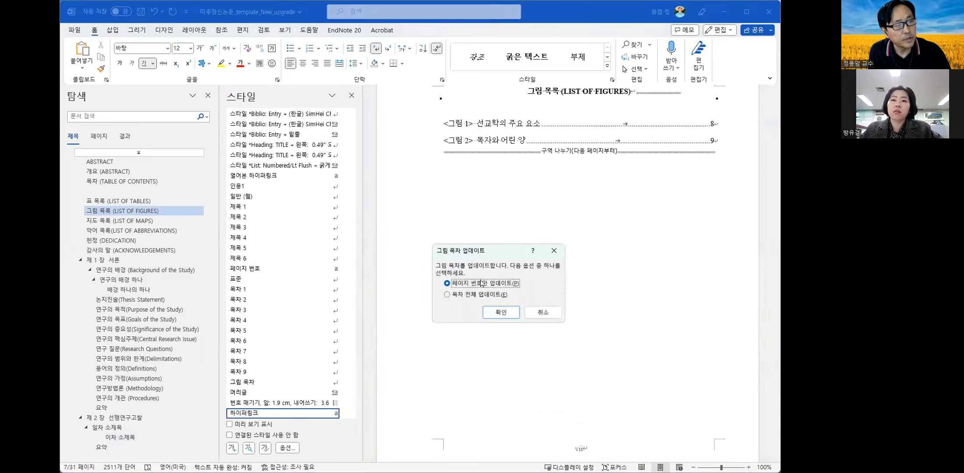
pyautogui.click(477, 295)
pyautogui.click(495, 313)
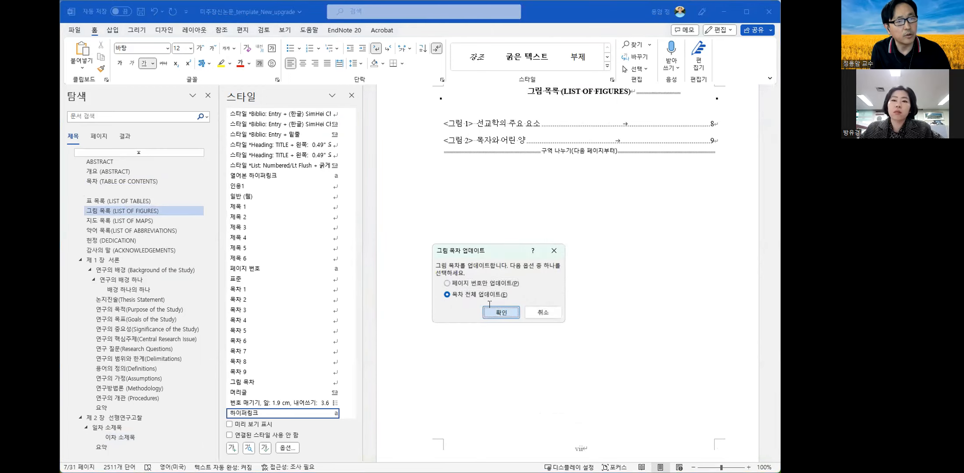
pyautogui.click(446, 193)
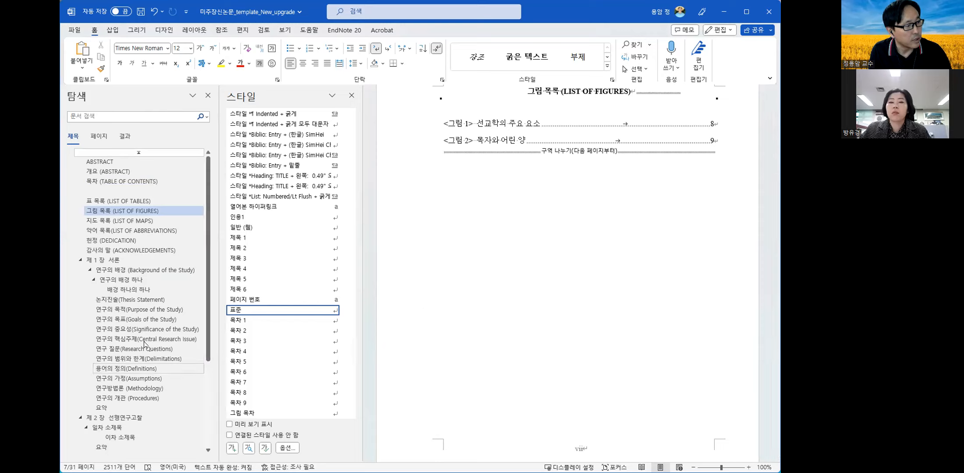
# Step: Follow the 목자와 어린 양 entry to the body, examine the table examples after that figure and check the style of the <표 1> caption
pyautogui.tripleClick(494, 142)
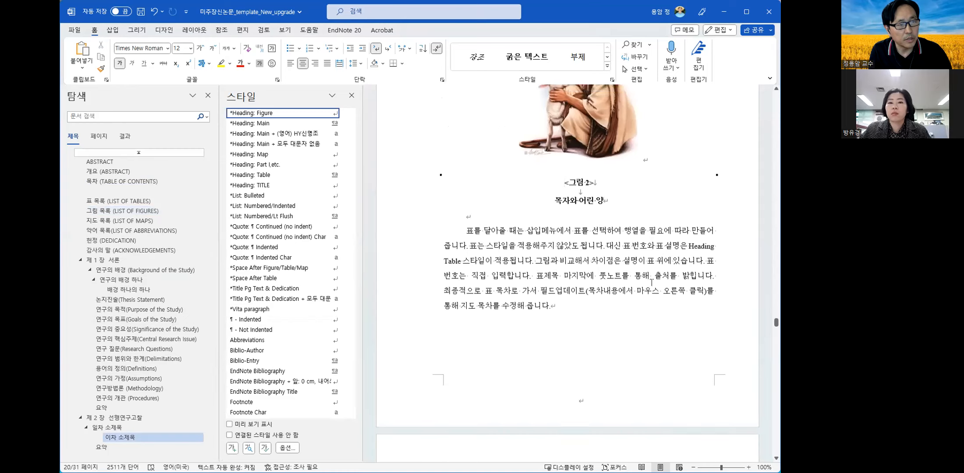
pyautogui.scroll(-2, 652, 283)
pyautogui.scroll(-5, 651, 288)
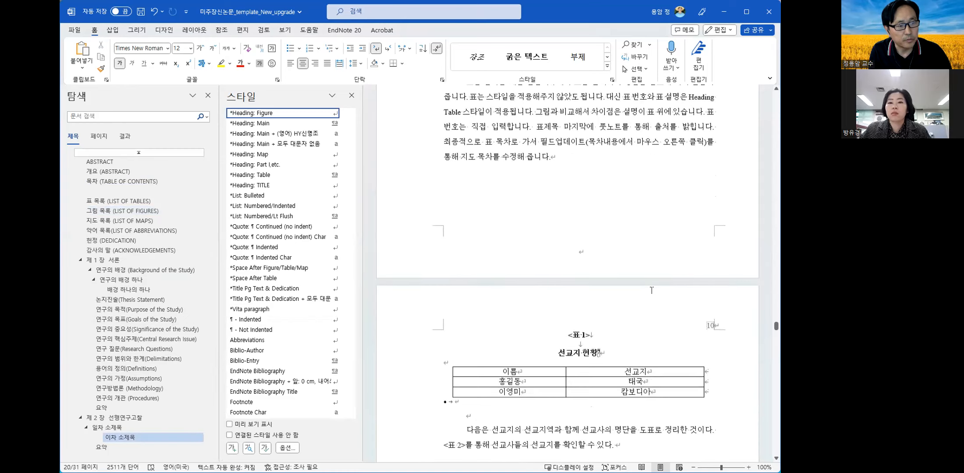
pyautogui.scroll(-1, 649, 294)
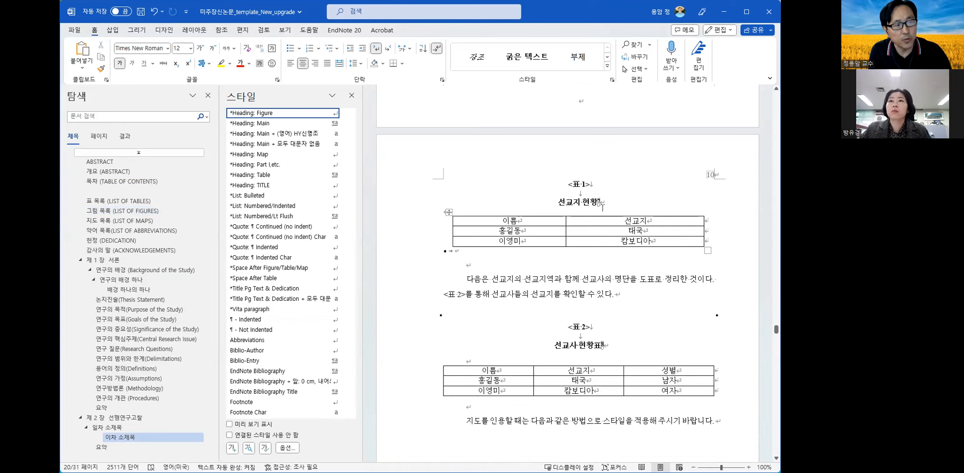
pyautogui.scroll(5, 594, 254)
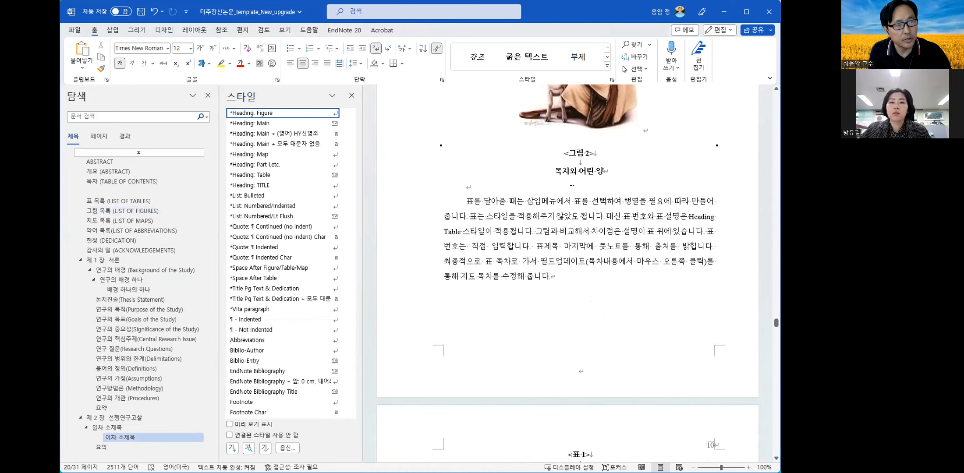
pyautogui.scroll(-4, 589, 262)
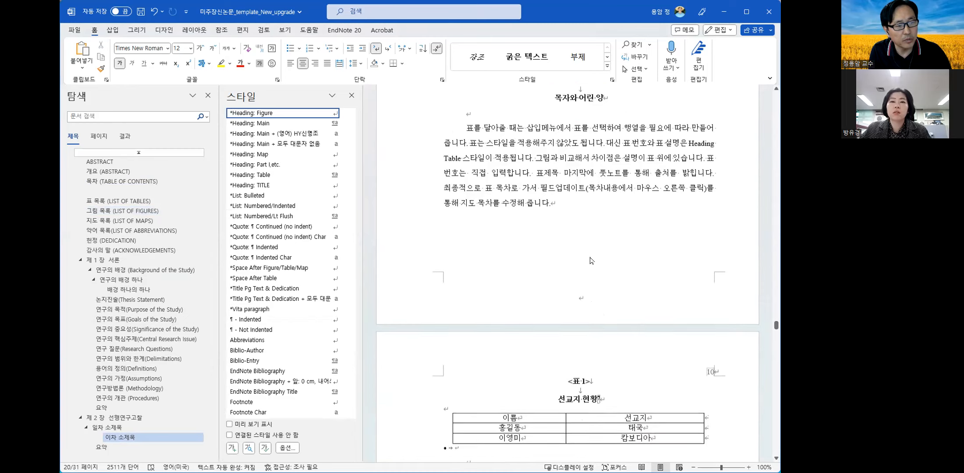
pyautogui.scroll(-3, 589, 262)
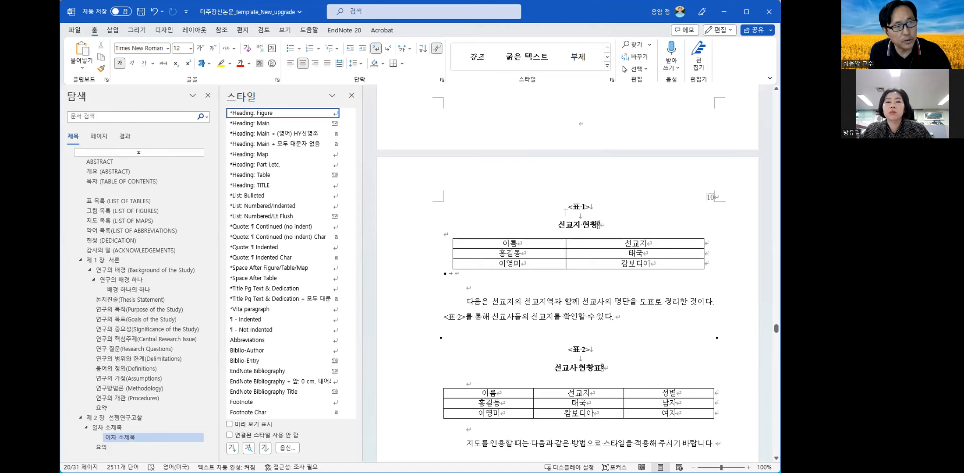
pyautogui.moveTo(570, 209); pyautogui.dragTo(599, 226)
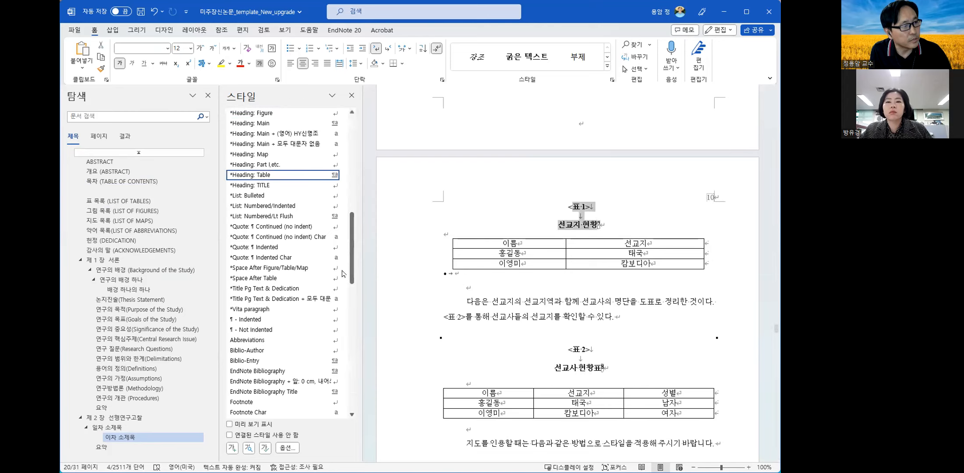
pyautogui.moveTo(263, 180)
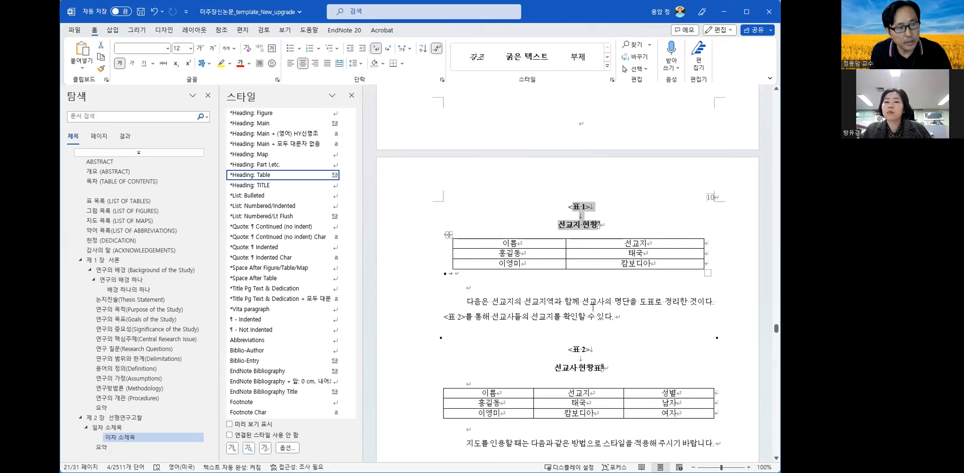
pyautogui.click(596, 316)
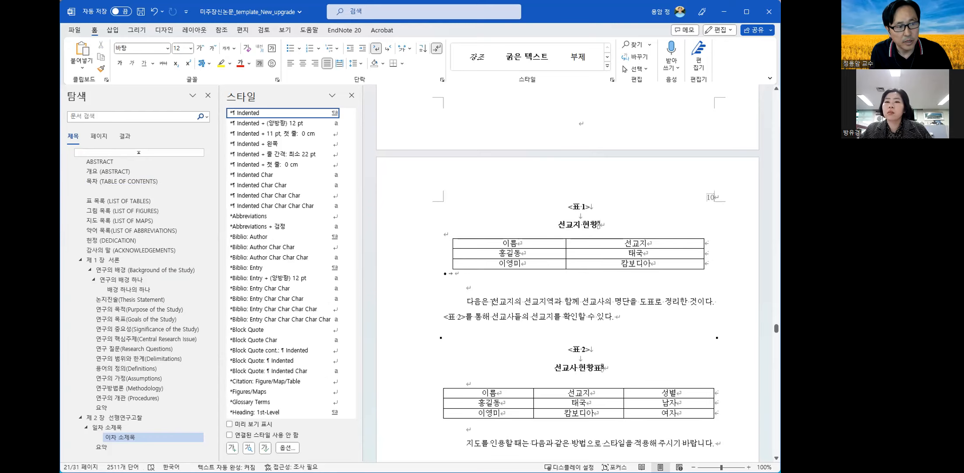
# Step: Add an empty paragraph after the explanatory text below the Ukraine map
pyautogui.scroll(-8, 492, 303)
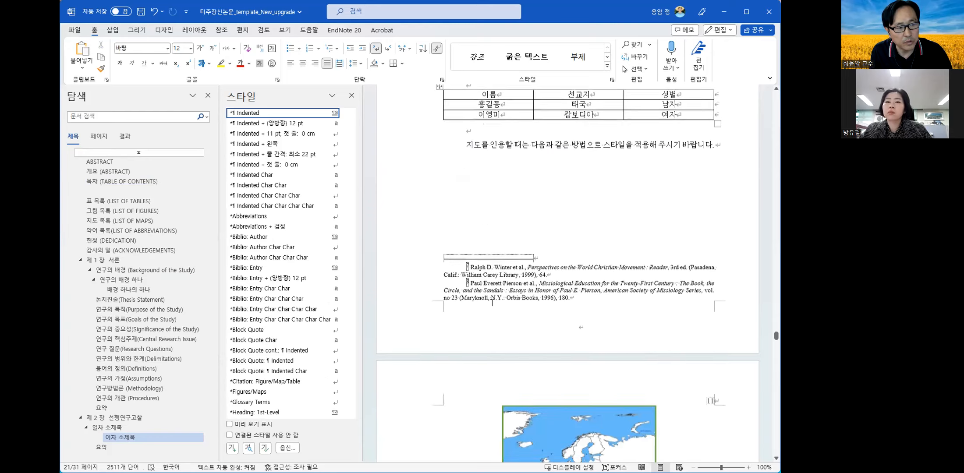
pyautogui.scroll(-8, 492, 303)
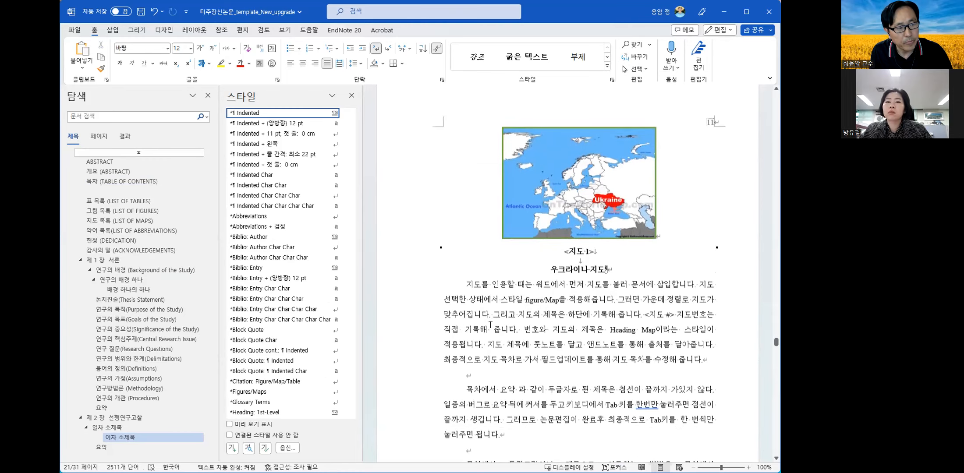
pyautogui.press('Return')
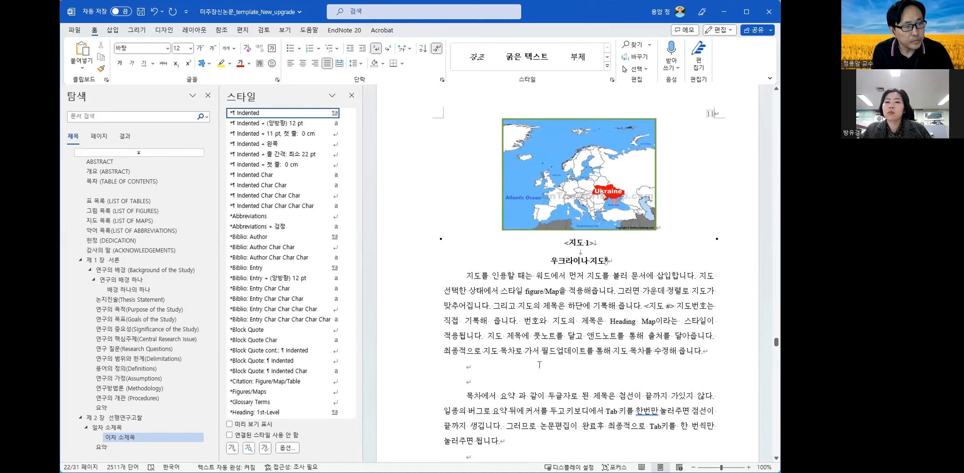
# Step: Copy the <표 2> 선교사 현황표 caption and paste it into the empty paragraph below the map's explanatory text
pyautogui.scroll(10, 539, 365)
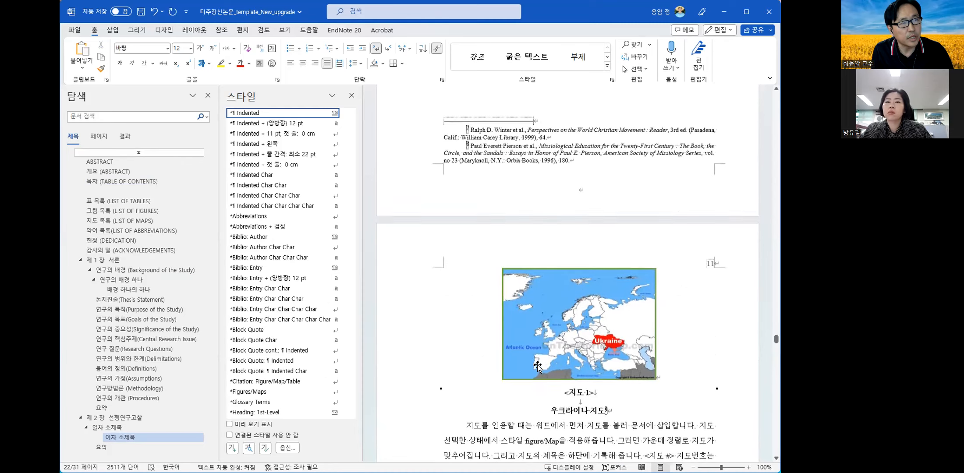
pyautogui.scroll(5, 565, 239)
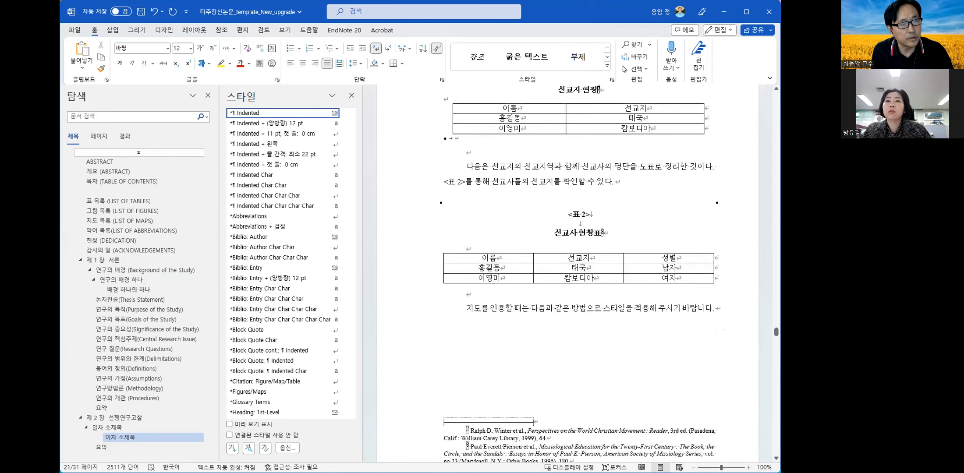
pyautogui.moveTo(564, 239); pyautogui.dragTo(603, 279)
pyautogui.hotkey('ctrl', 'c')
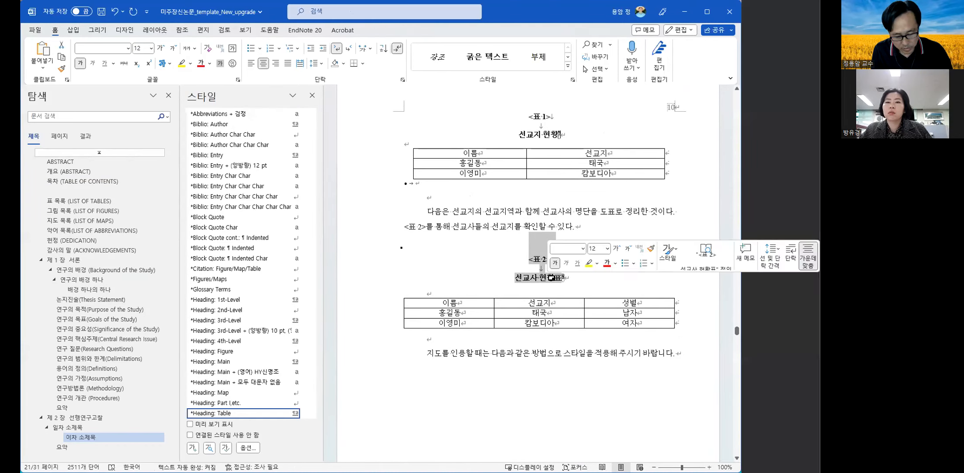
pyautogui.scroll(-7, 569, 307)
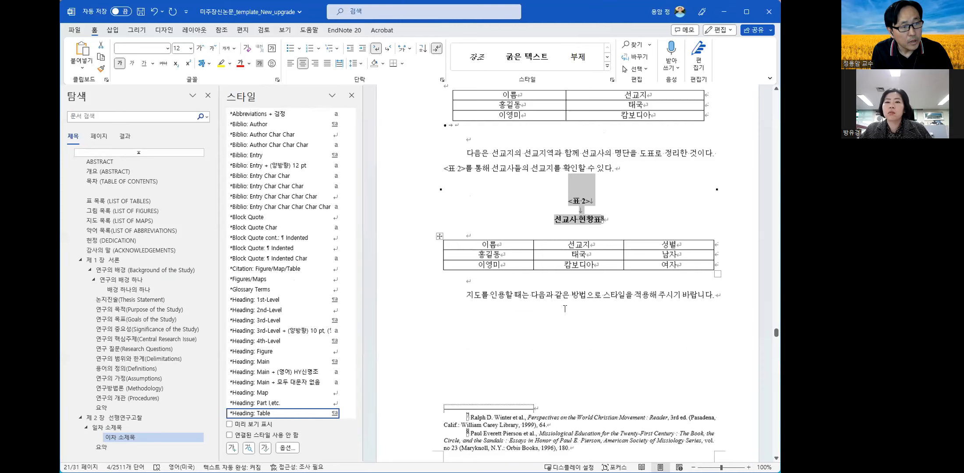
pyautogui.scroll(-7, 561, 300)
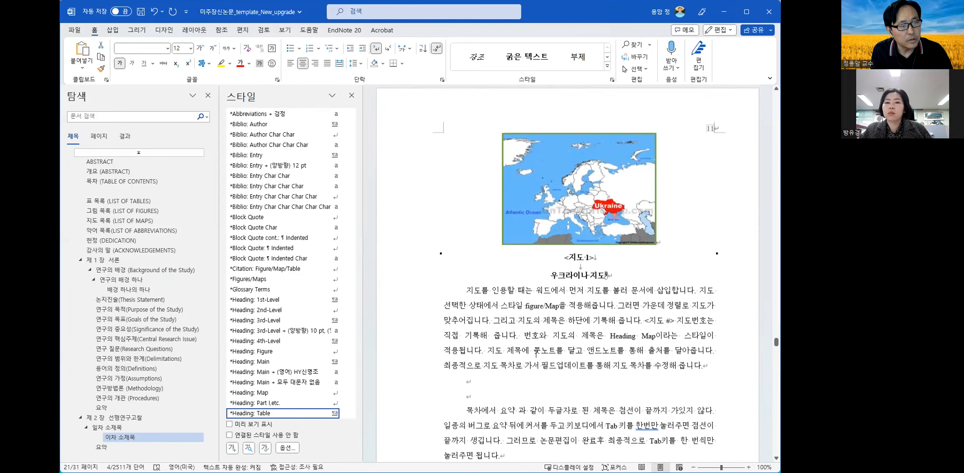
pyautogui.click(467, 366)
pyautogui.hotkey('ctrl', 'v')
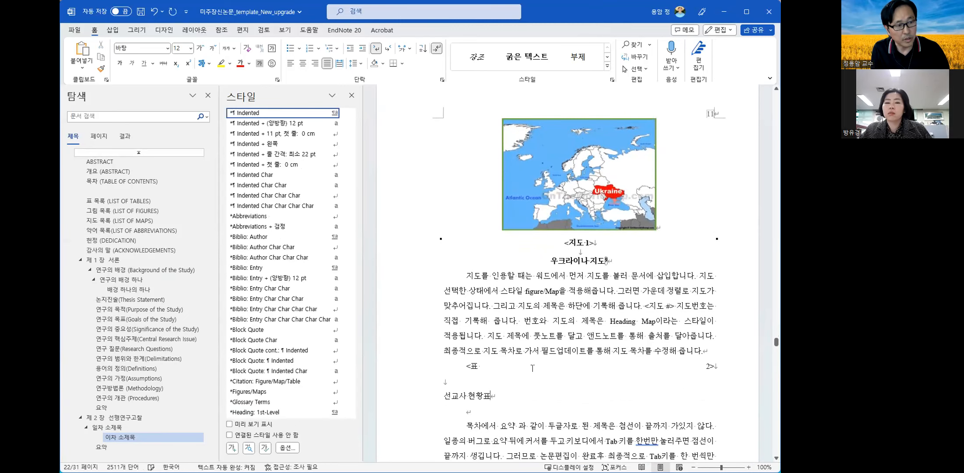
# Step: Apply the *Heading: Table style to the pasted <표 2> 선교사 현황표 caption
pyautogui.scroll(-1, 526, 380)
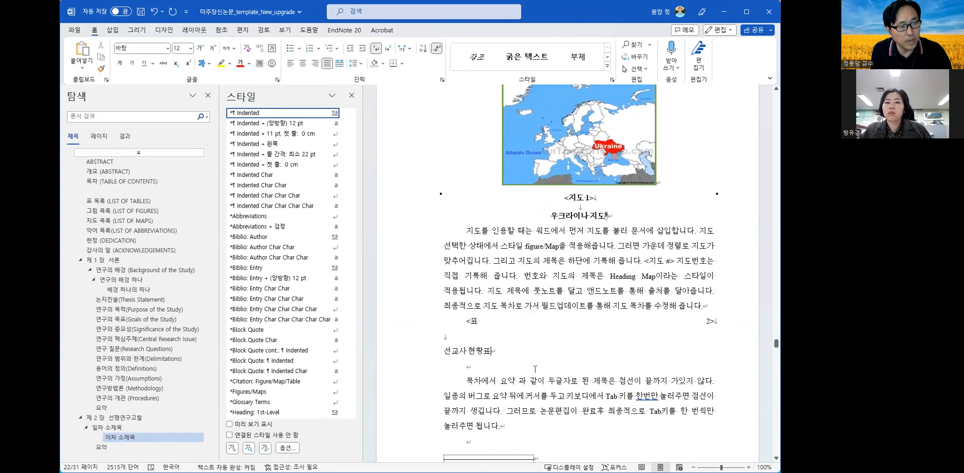
pyautogui.moveTo(467, 320); pyautogui.dragTo(481, 346)
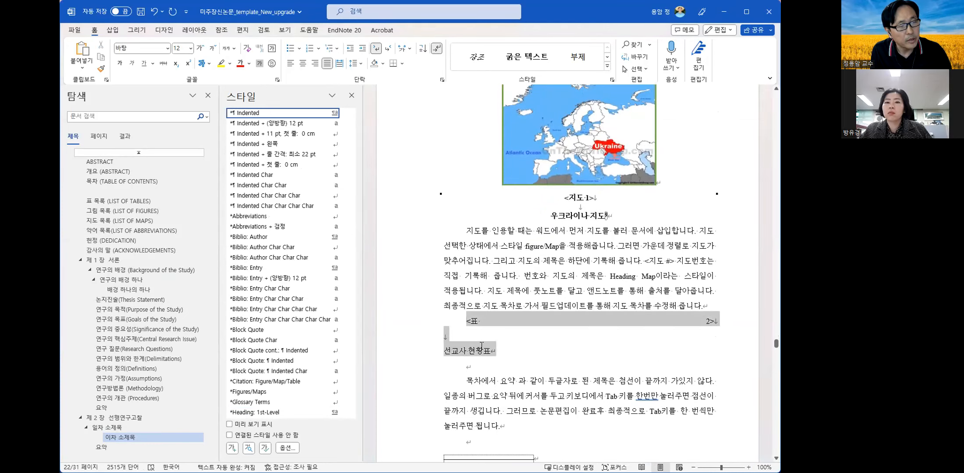
pyautogui.scroll(-3, 302, 266)
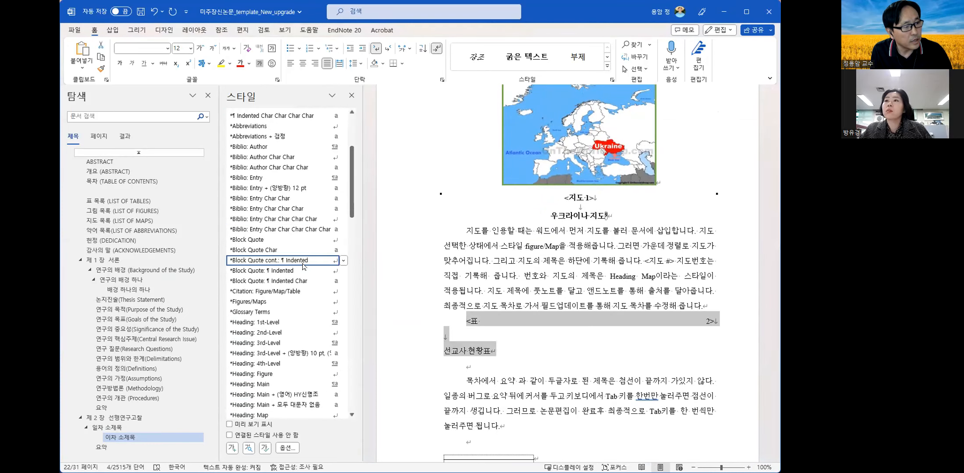
pyautogui.scroll(-4, 306, 285)
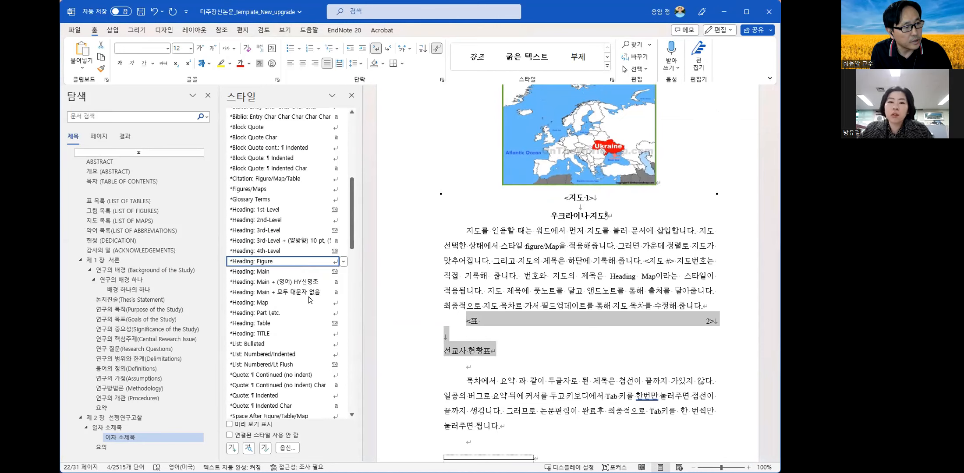
pyautogui.click(263, 324)
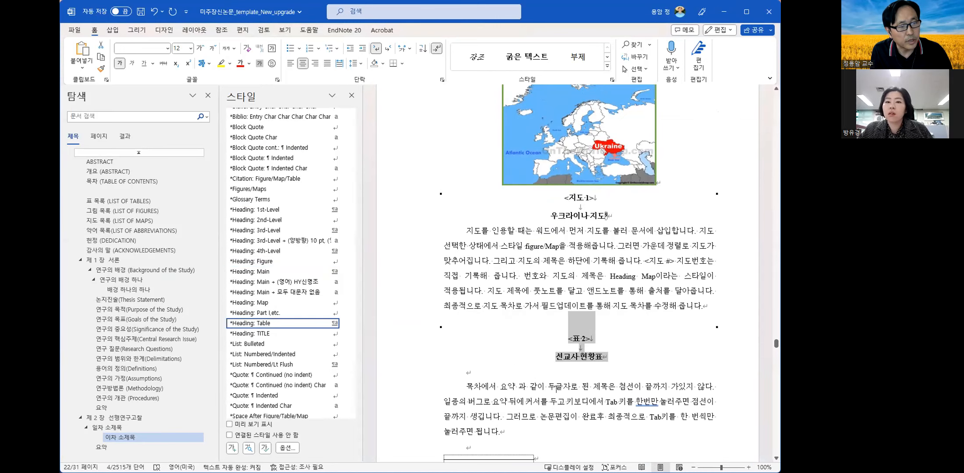
# Step: Add an empty paragraph below the pasted 선교사 현황표 caption and insert a 3×3 table directly under the caption
pyautogui.click(406, 415)
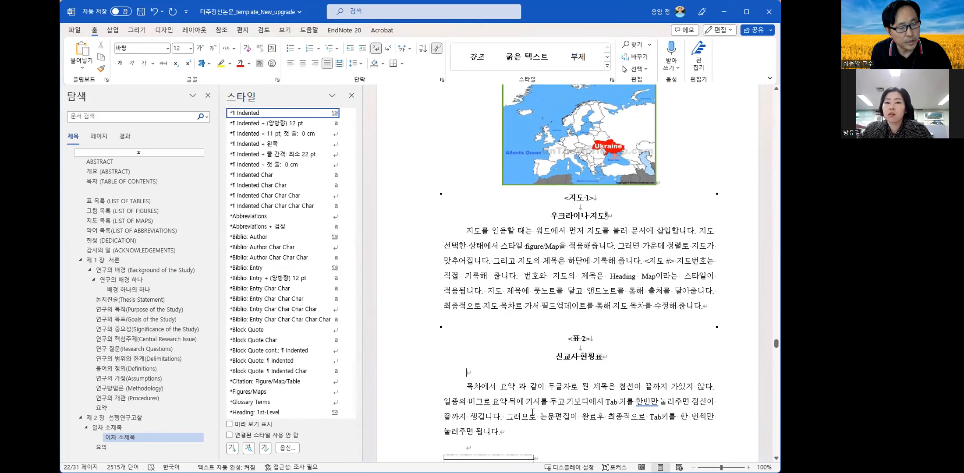
pyautogui.press('Return')
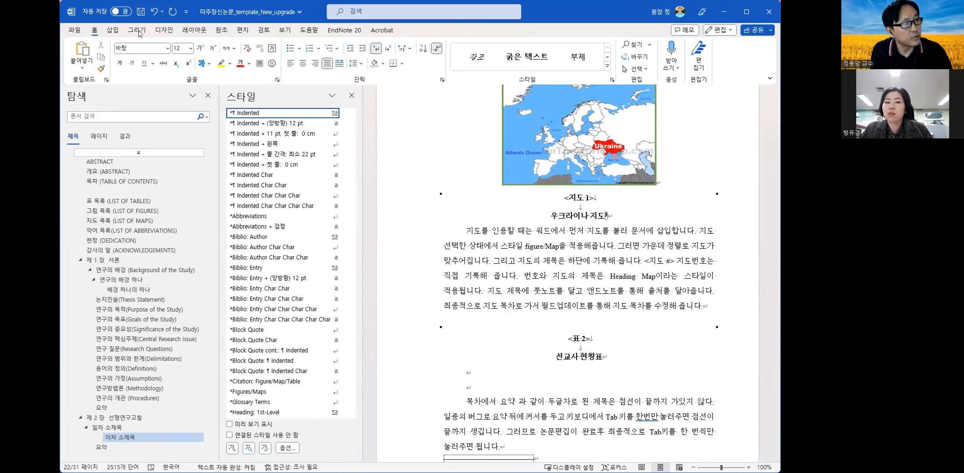
pyautogui.click(114, 30)
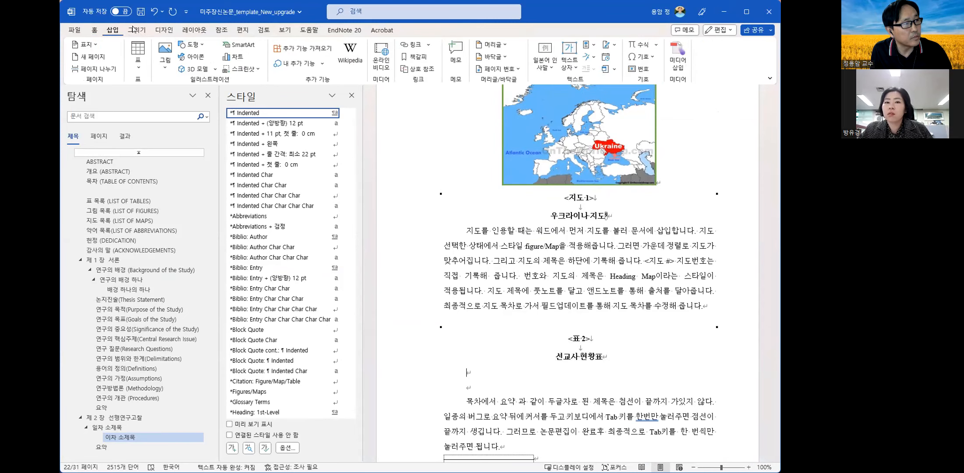
pyautogui.click(137, 68)
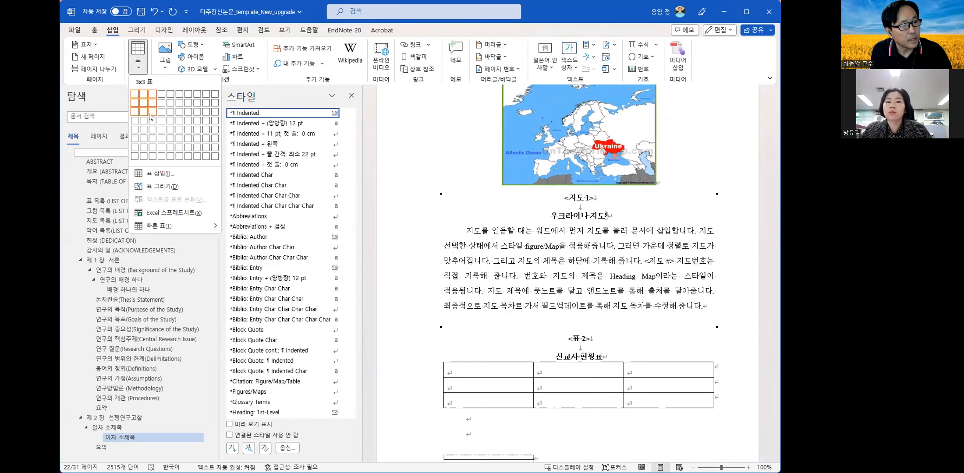
pyautogui.click(150, 114)
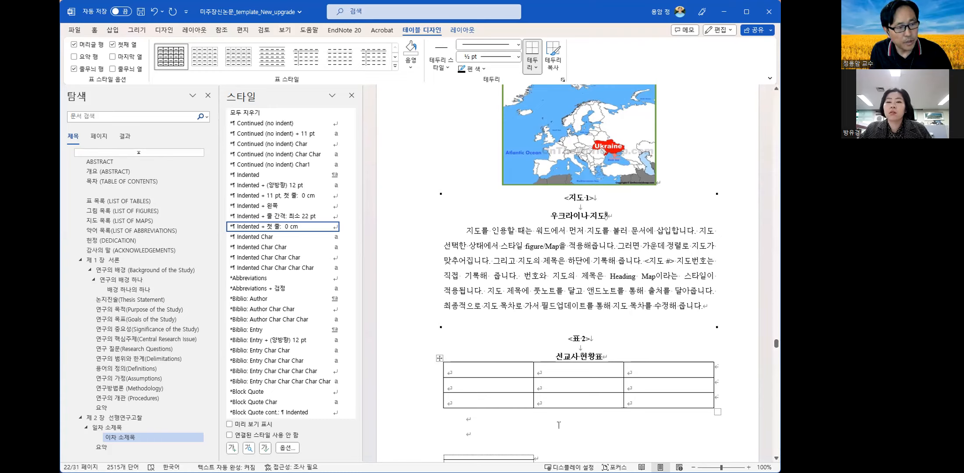
# Step: Compare with the earlier 선교사 현황표 example, then clear all style formatting from the new 3×3 table
pyautogui.scroll(5, 614, 414)
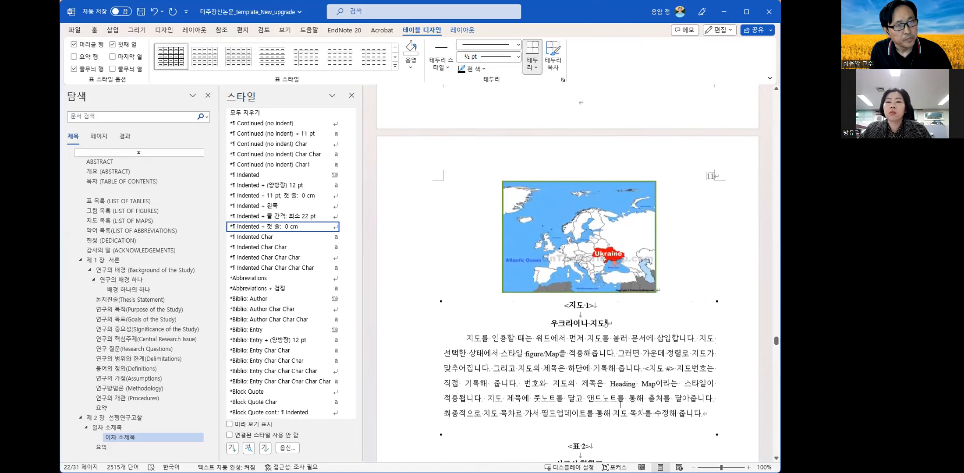
pyautogui.scroll(15, 621, 416)
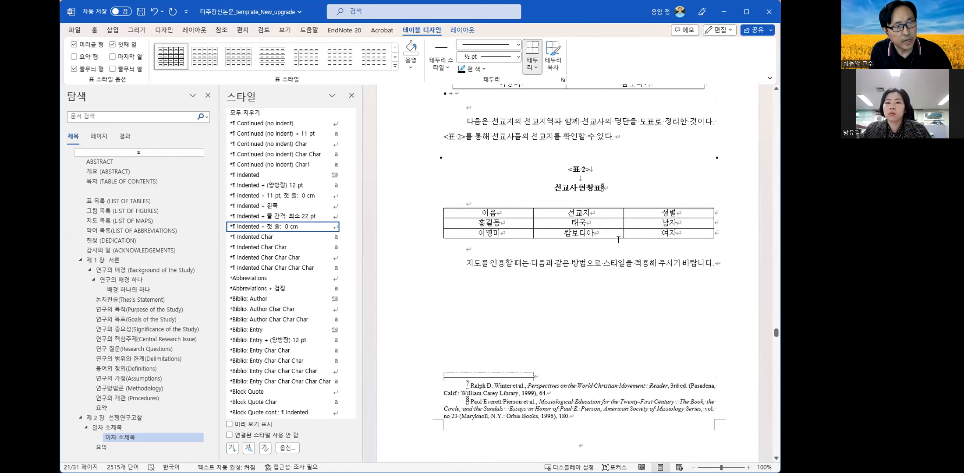
pyautogui.scroll(-11, 613, 245)
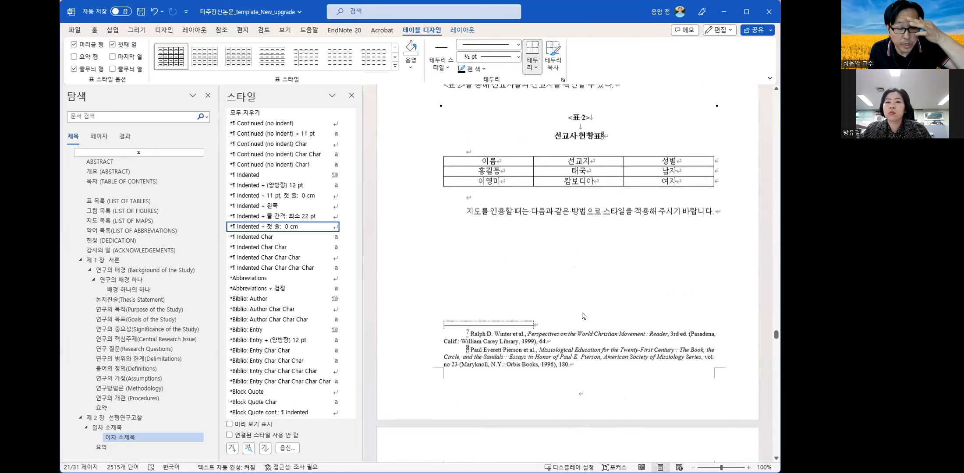
pyautogui.scroll(-12, 582, 315)
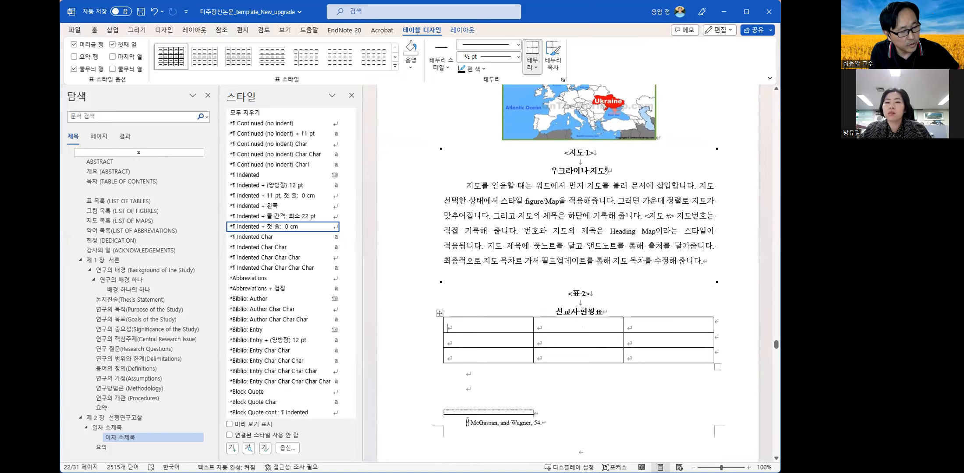
pyautogui.click(438, 313)
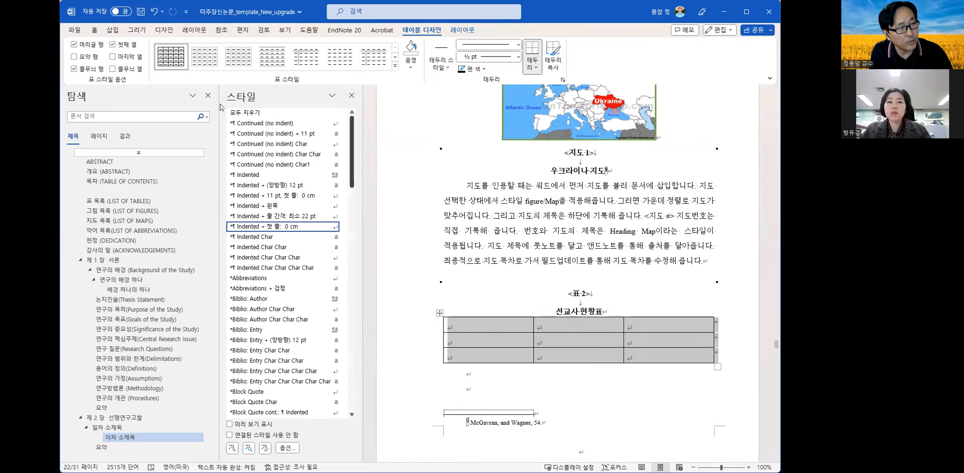
pyautogui.click(253, 114)
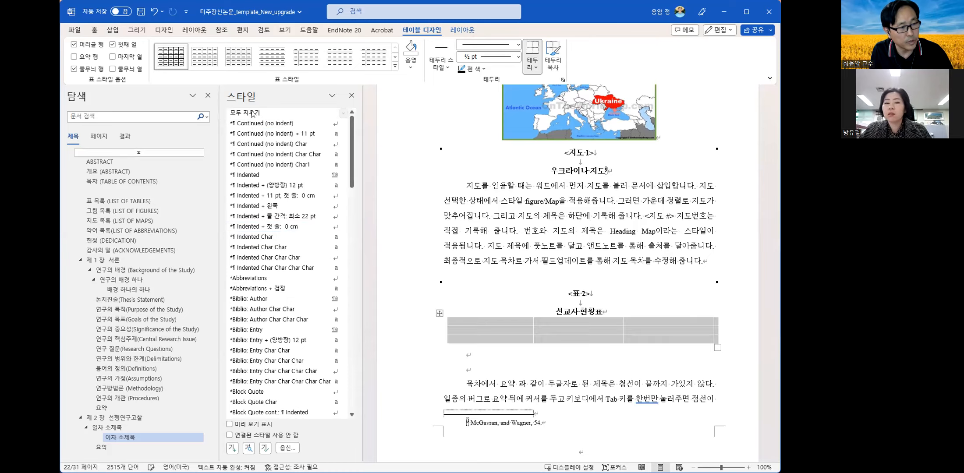
pyautogui.click(504, 369)
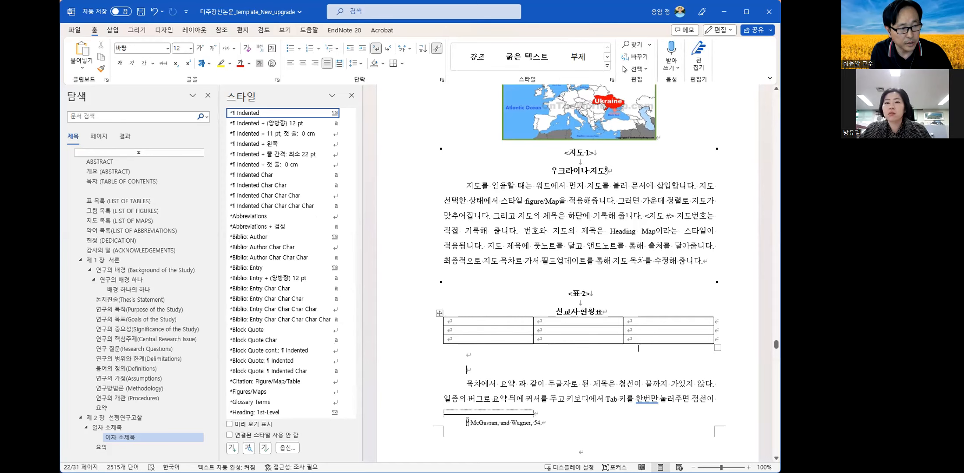
# Step: Fill the new table's header row with 이름, 선교지 and 성별
pyautogui.click(496, 324)
pyautogui.write('일')
pyautogui.press('BackSpace')
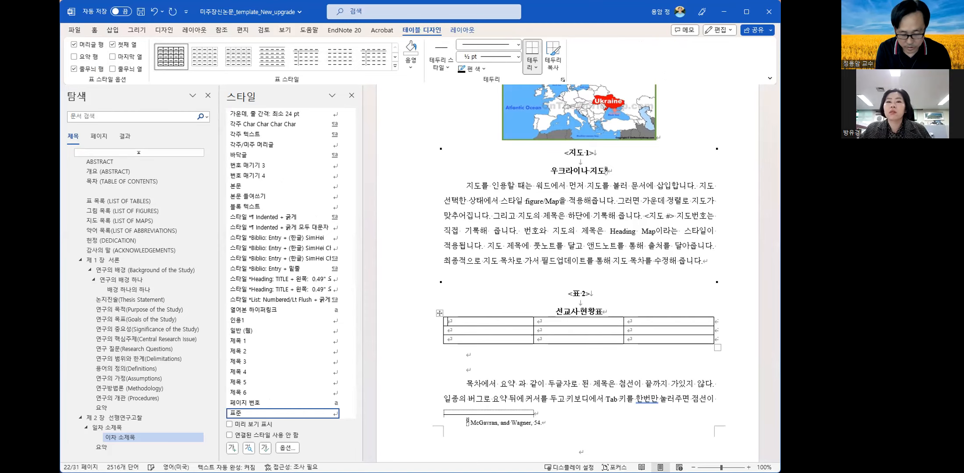
pyautogui.write('이름')
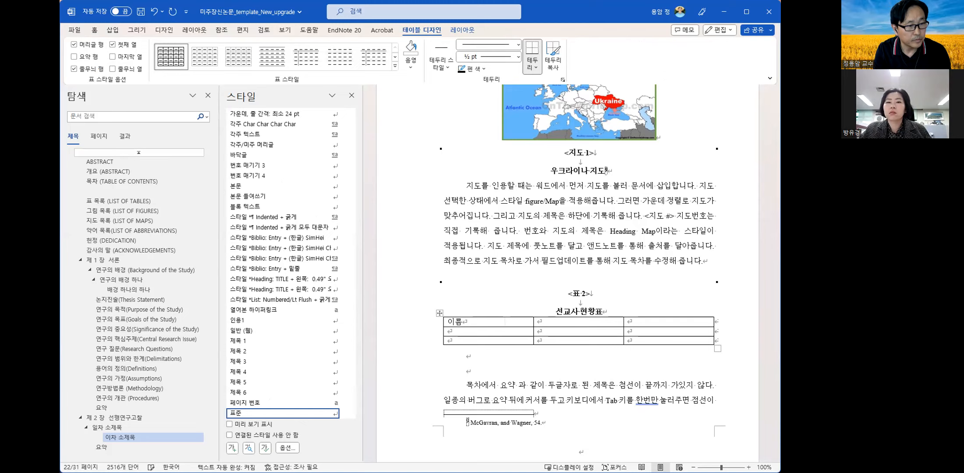
pyautogui.press('Tab')
pyautogui.write('섬')
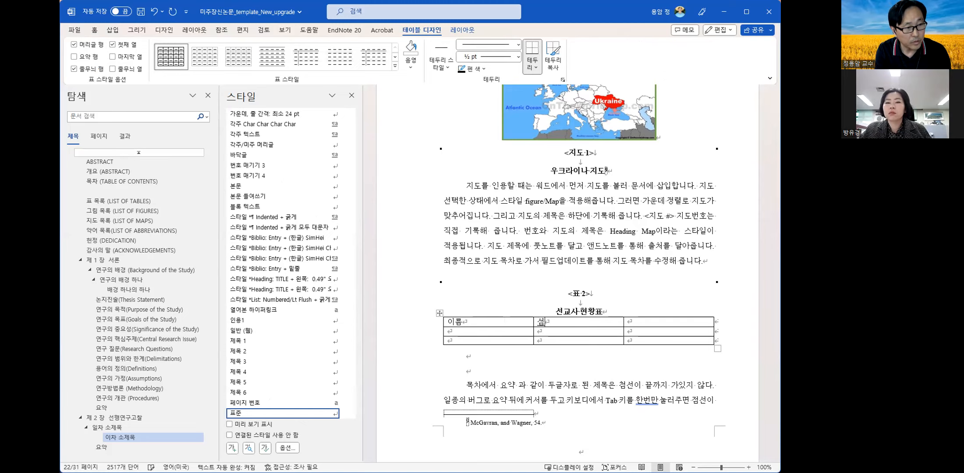
pyautogui.write('교지')
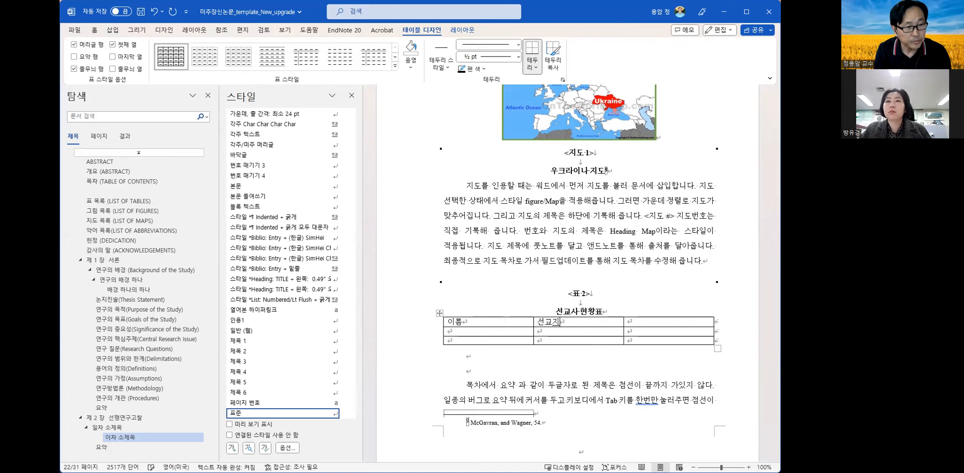
pyautogui.press('Tab')
pyautogui.write('성별')
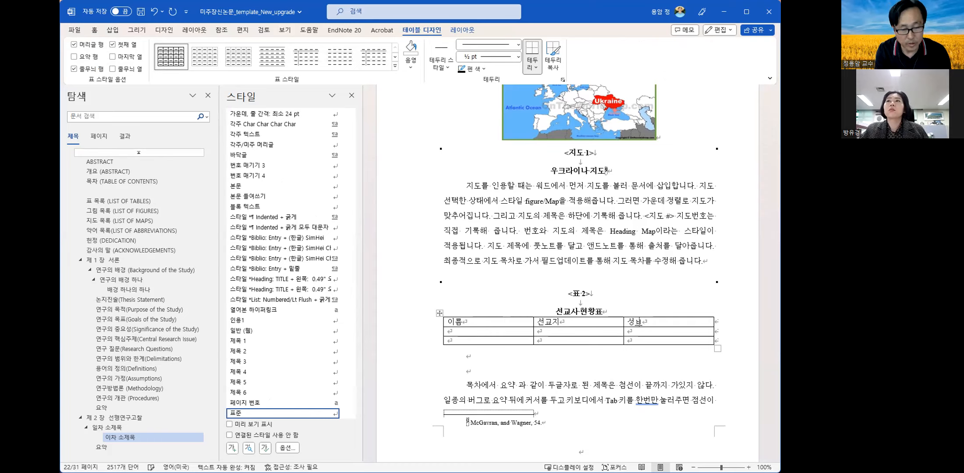
# Step: Fill the two data rows with the missionaries' names, the mission fields 홍콩 and 일본, and the genders 남자 and 여자
pyautogui.press('Tab')
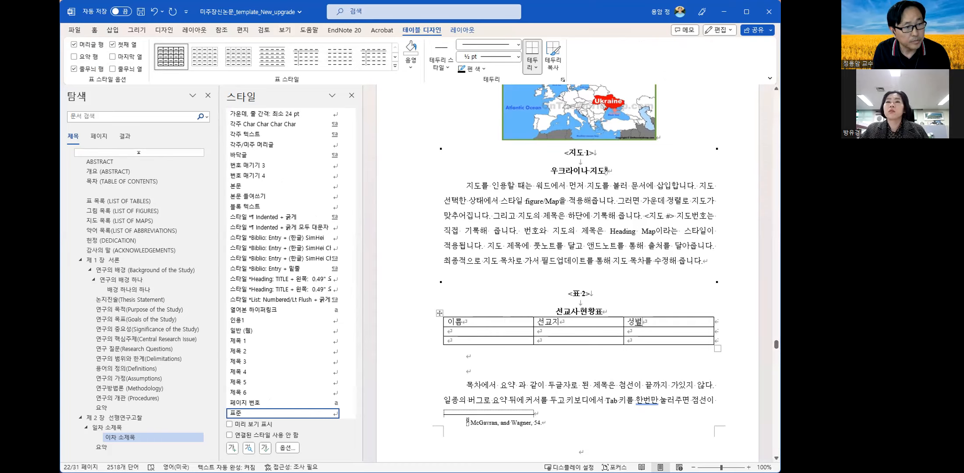
pyautogui.write('홍길동')
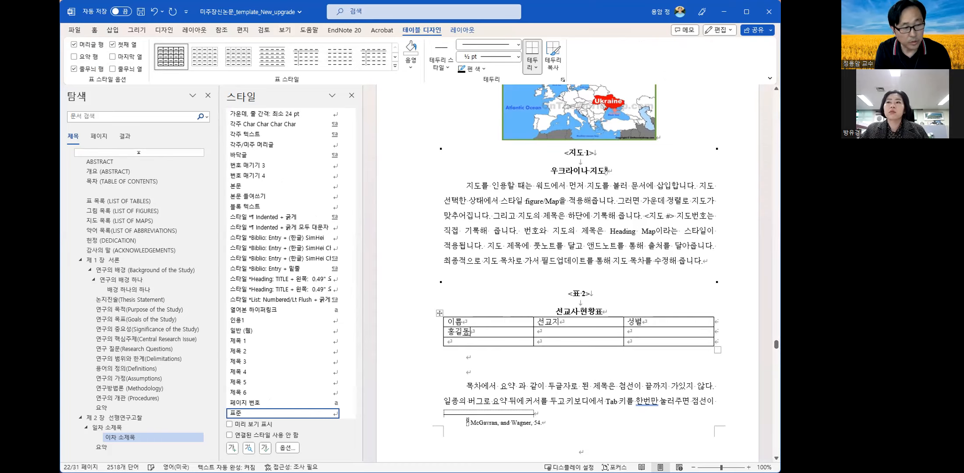
pyautogui.write('이영희')
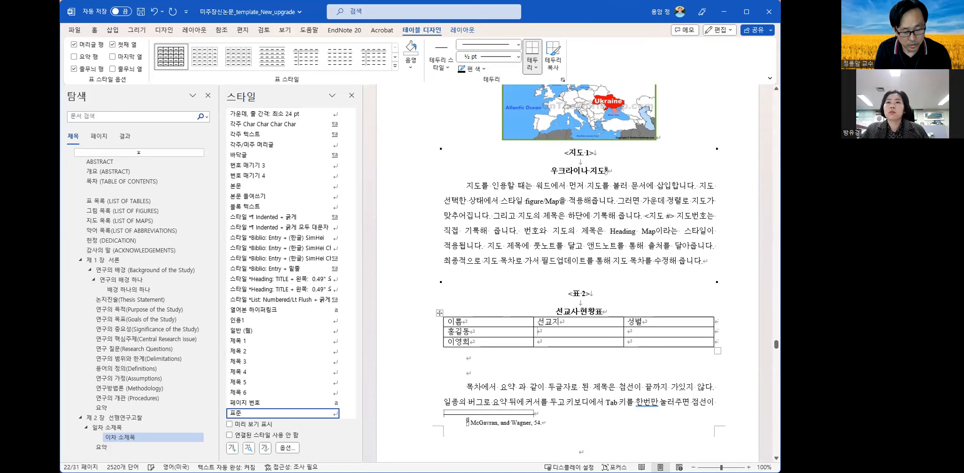
pyautogui.write('홍콩')
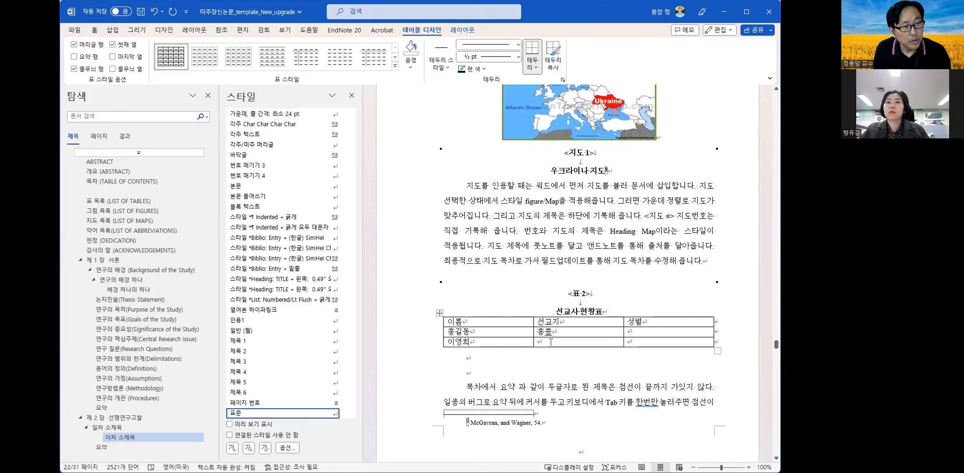
pyautogui.click(539, 341)
pyautogui.write('일본')
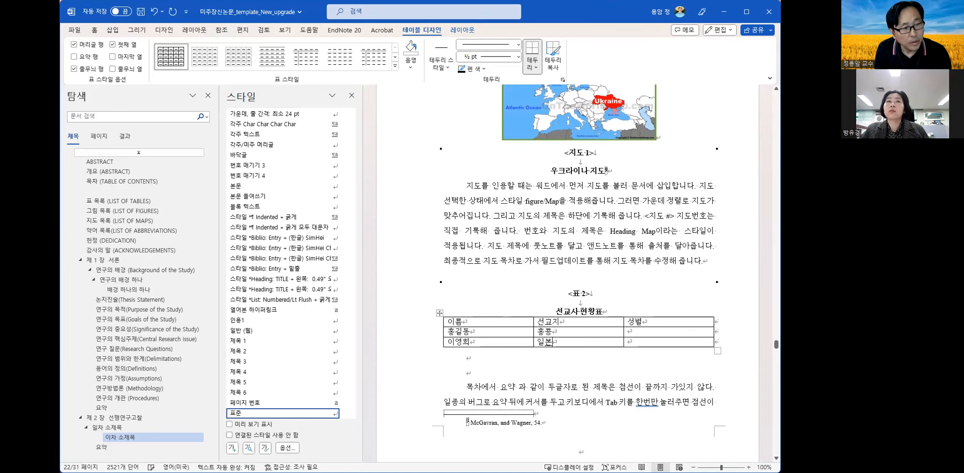
pyautogui.click(631, 331)
pyautogui.write('남자')
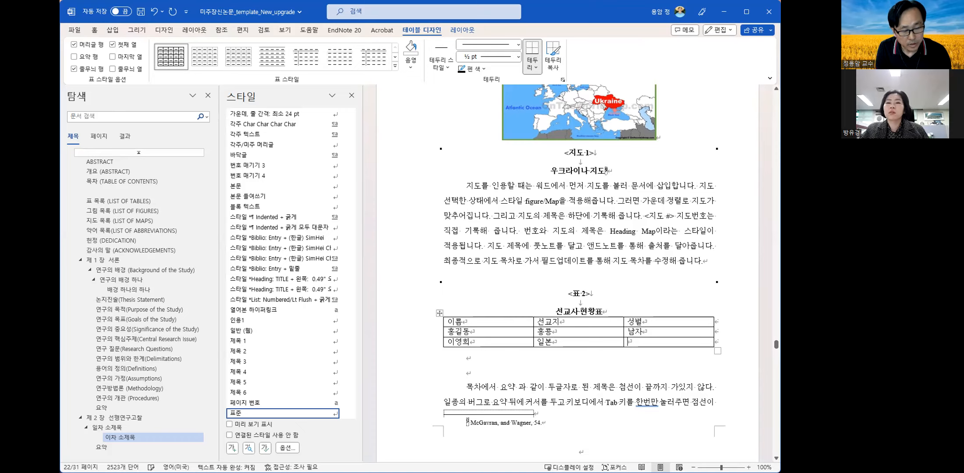
pyautogui.write('여자')
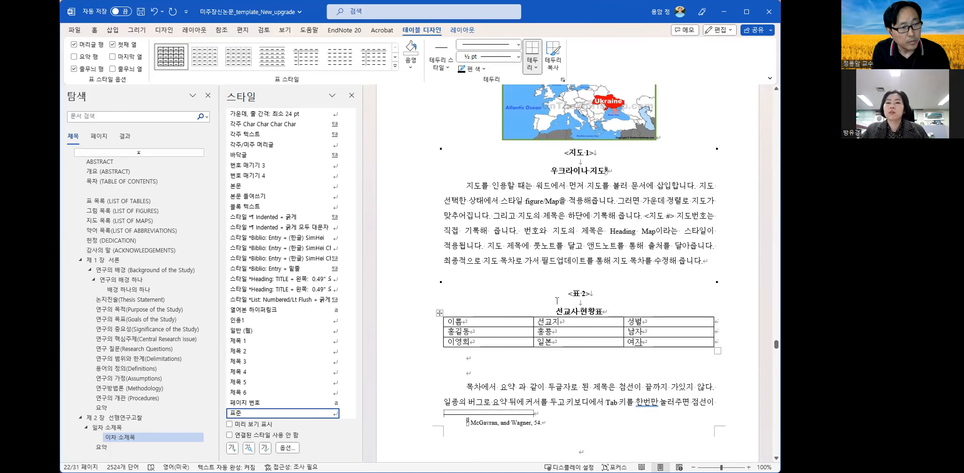
# Step: Centre the text in all cells of the new table
pyautogui.moveTo(511, 322); pyautogui.dragTo(634, 341)
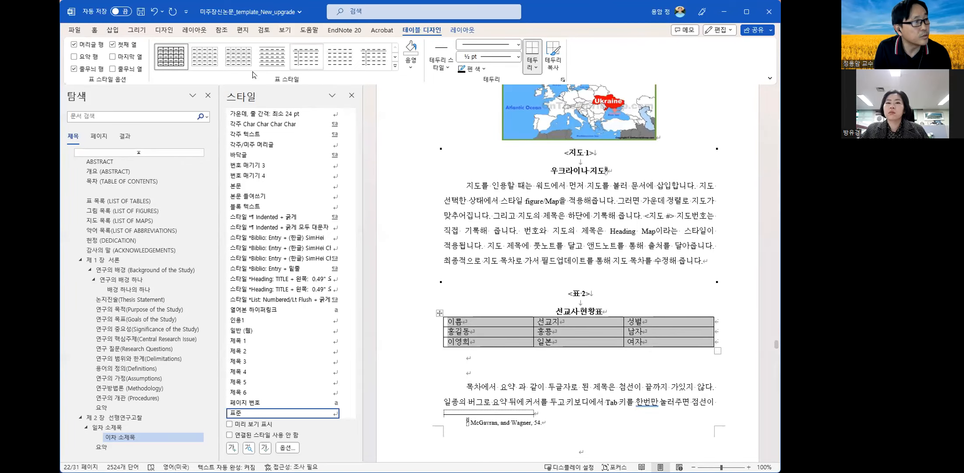
pyautogui.click(94, 30)
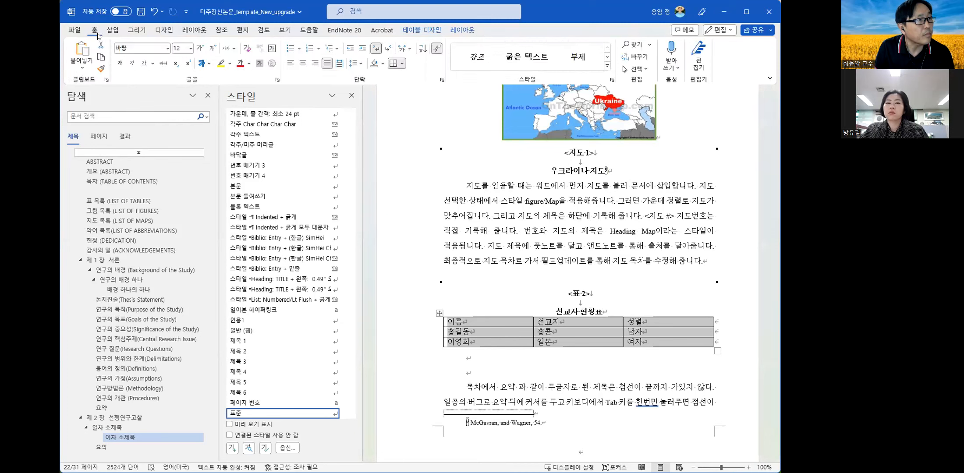
pyautogui.click(307, 66)
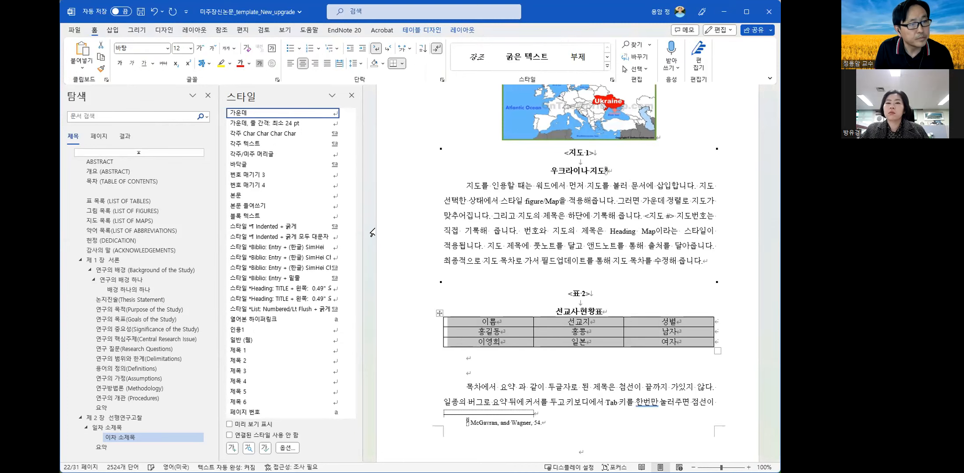
pyautogui.click(563, 246)
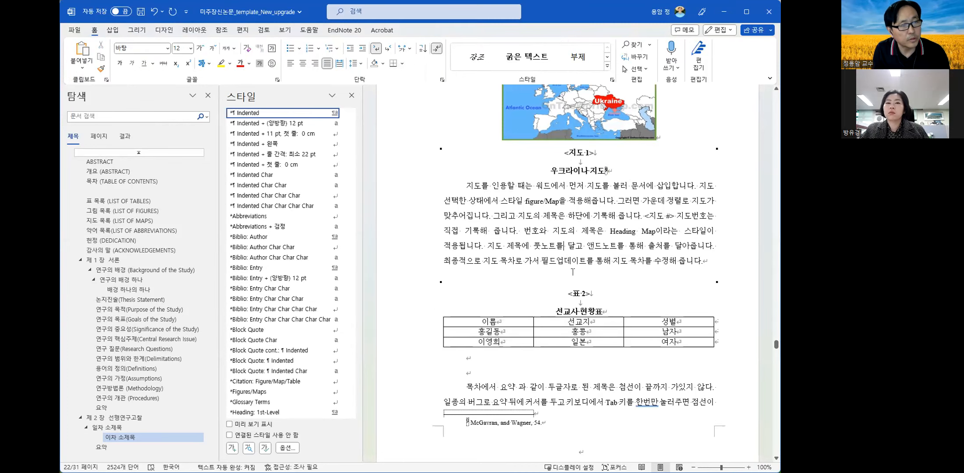
# Step: Change the new table's caption title to 선교사 성별 현황표 and its number to <표 3>
pyautogui.click(580, 311)
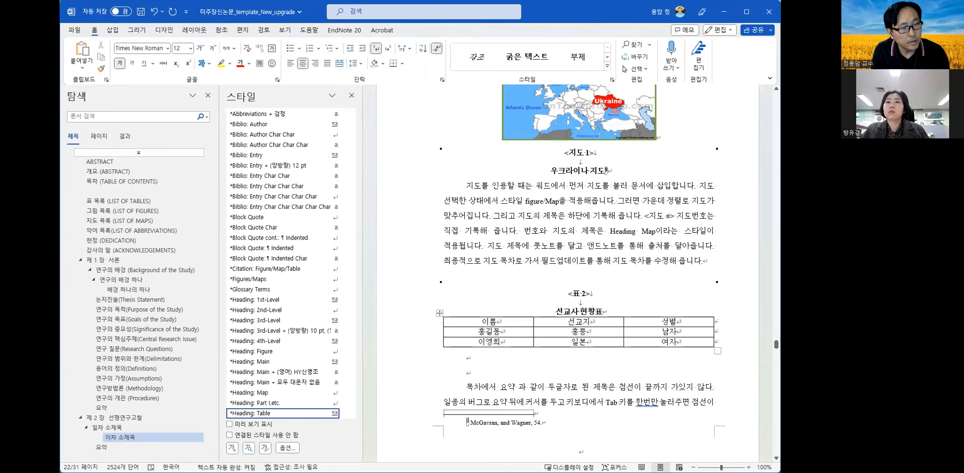
pyautogui.write('성별')
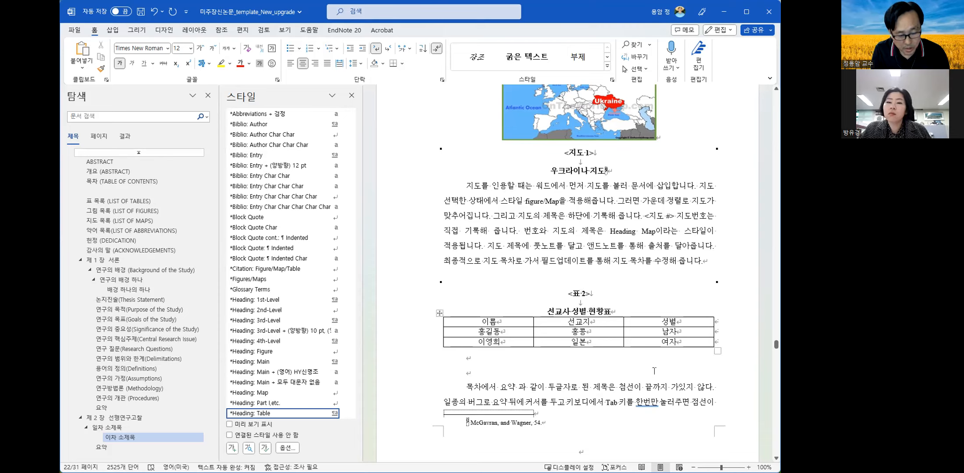
pyautogui.press('BackSpace')
pyautogui.write('3')
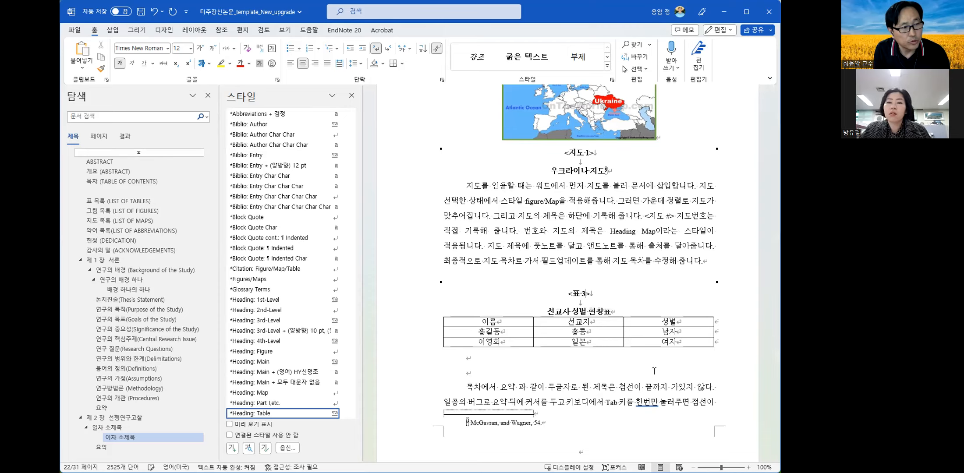
pyautogui.click(517, 368)
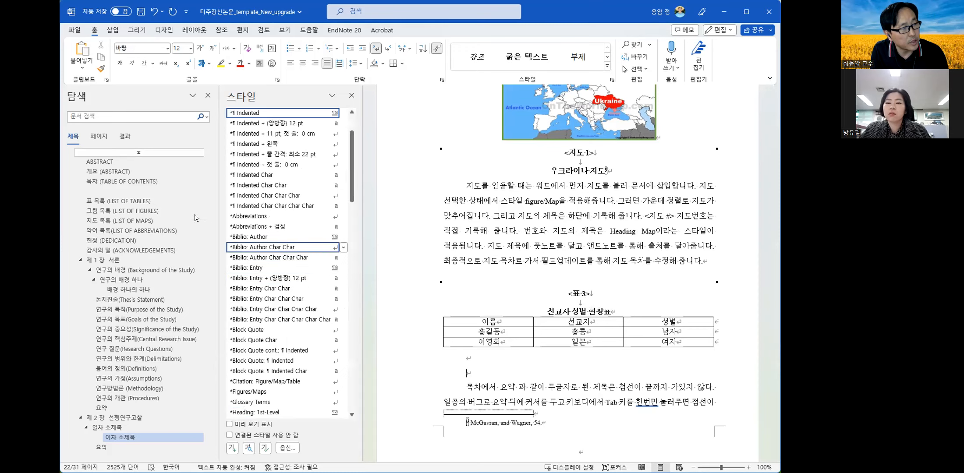
# Step: Update the entire 표 목록 (LIST OF TABLES), including its entries as well as the page numbers
pyautogui.click(154, 201)
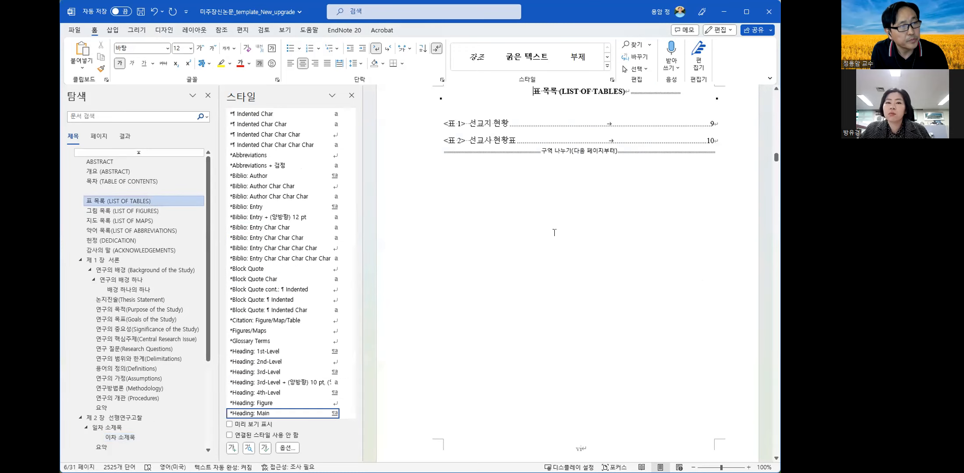
pyautogui.scroll(1, 525, 206)
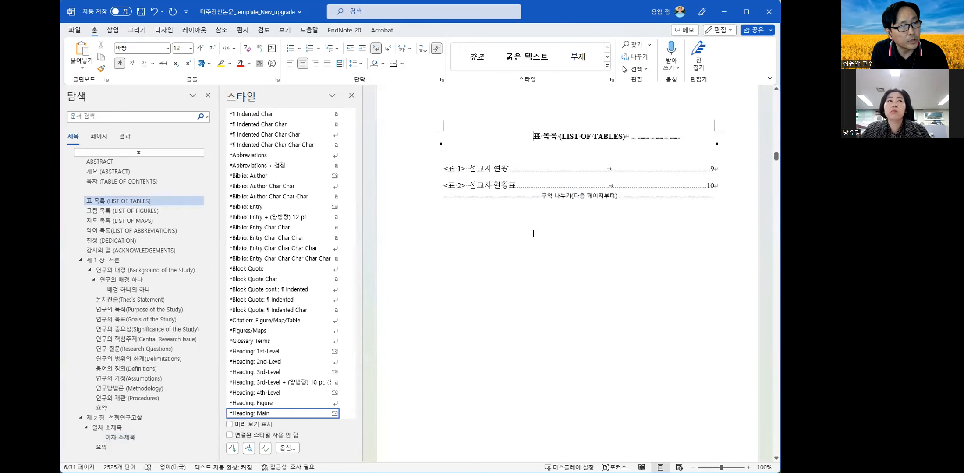
pyautogui.click(497, 181)
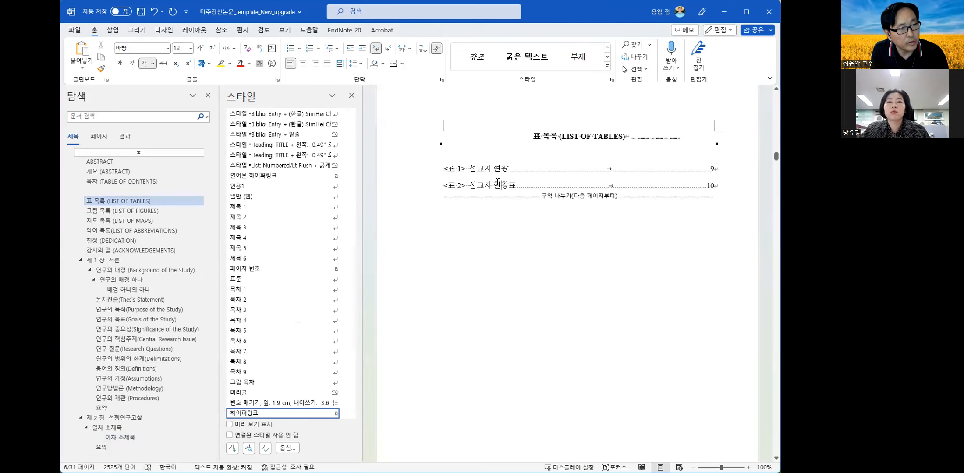
pyautogui.rightClick(497, 181)
pyautogui.click(542, 261)
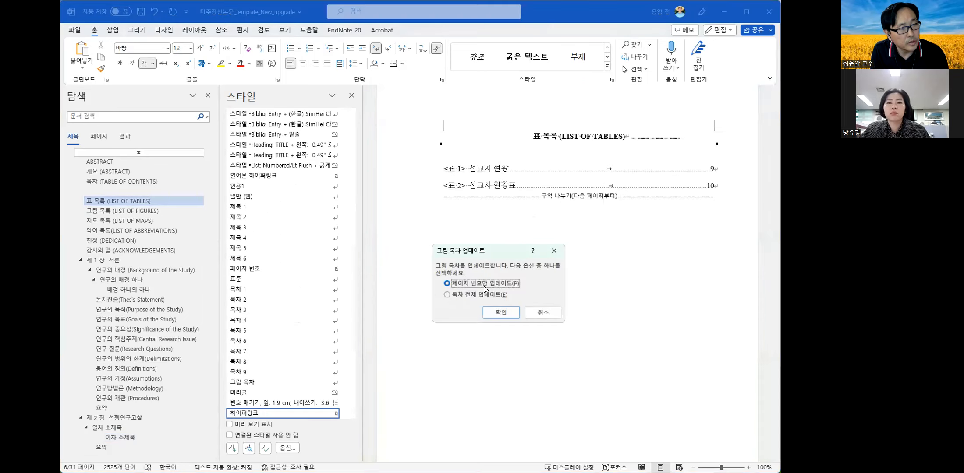
pyautogui.click(485, 294)
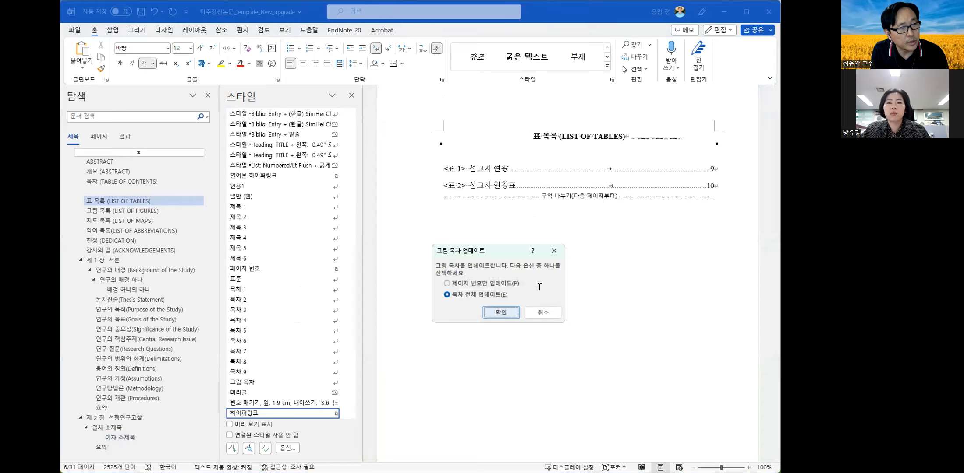
pyautogui.press('Return')
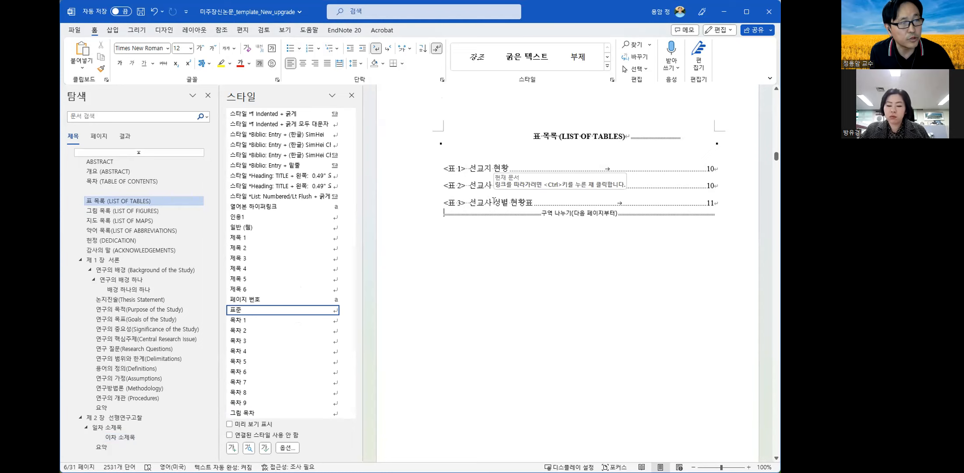
# Step: Follow the <표 3> entry to its table, and review the captioned map, tables and figures back through chapter 2
pyautogui.keyDown('ctrl'); pyautogui.click(495, 204); pyautogui.keyUp('ctrl')
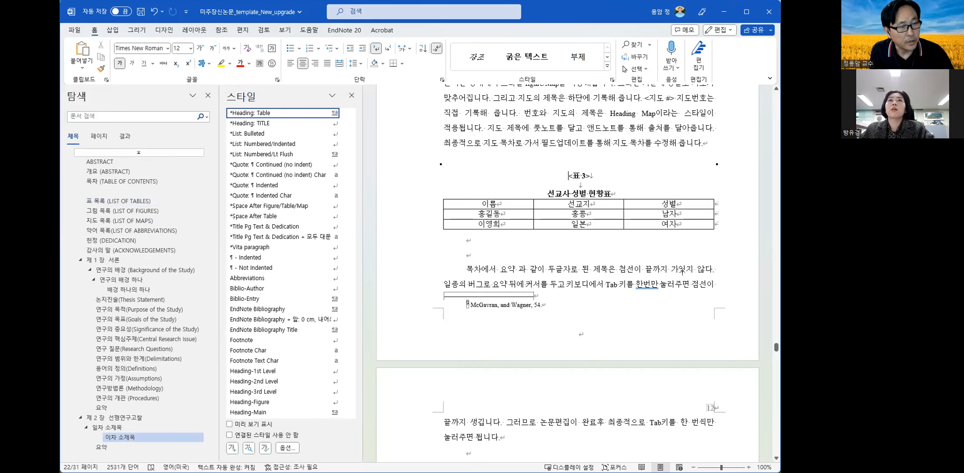
pyautogui.scroll(-3, 682, 272)
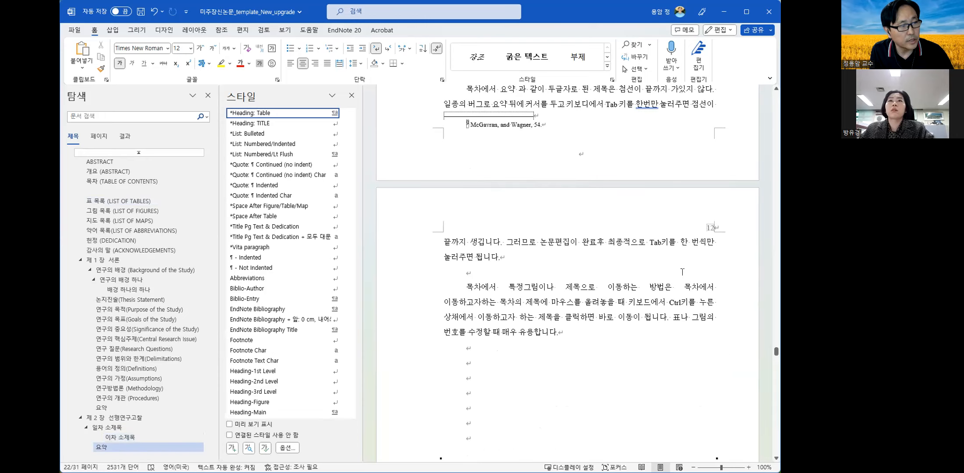
pyautogui.scroll(6, 683, 272)
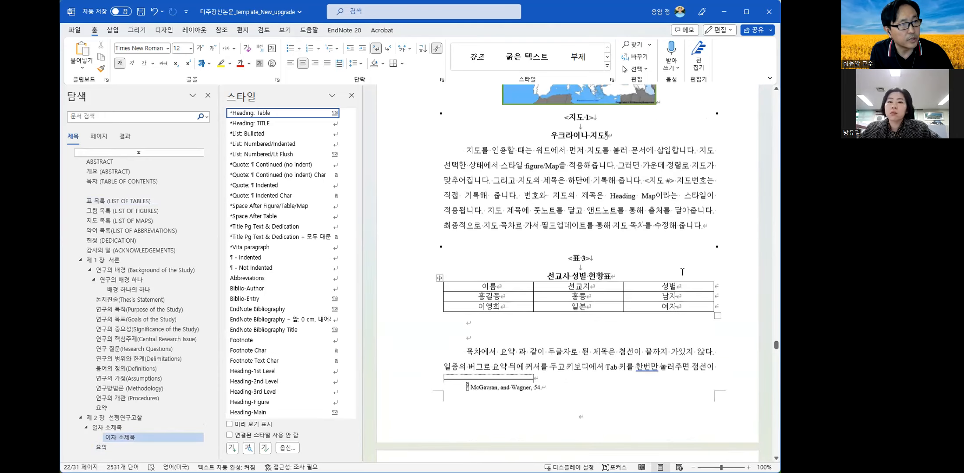
pyautogui.scroll(3, 683, 271)
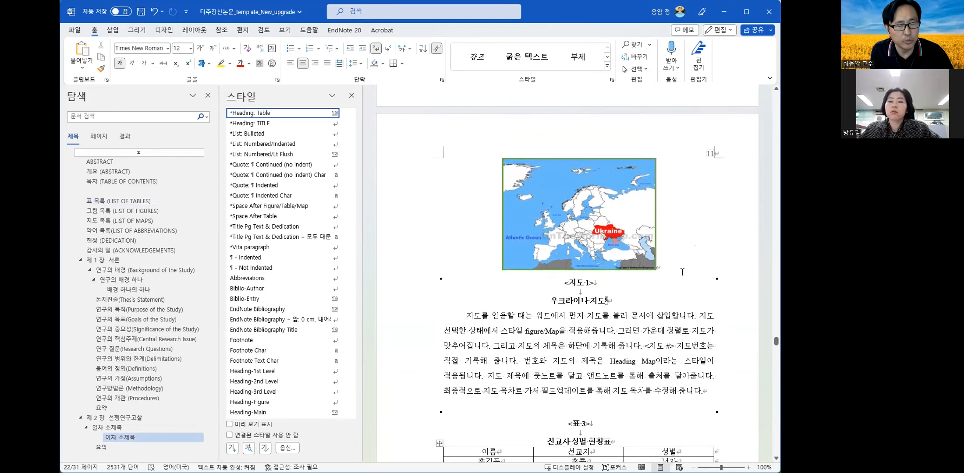
pyautogui.scroll(5, 682, 272)
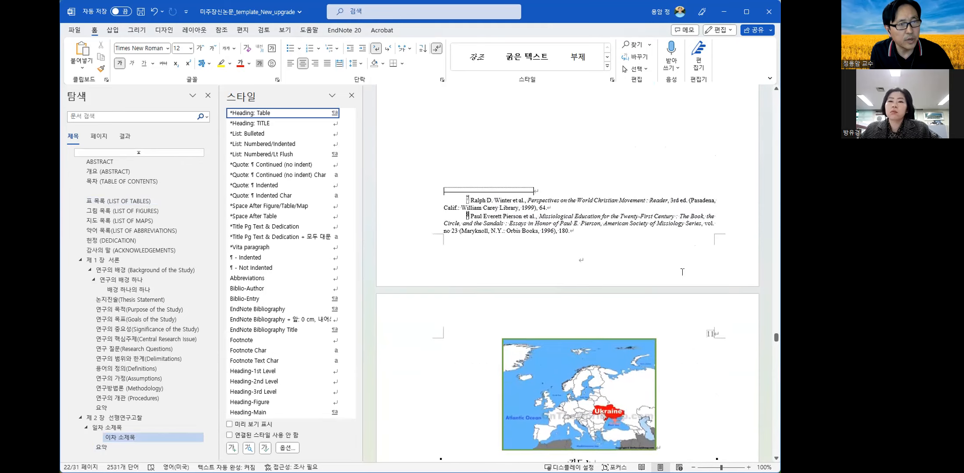
pyautogui.scroll(5, 682, 271)
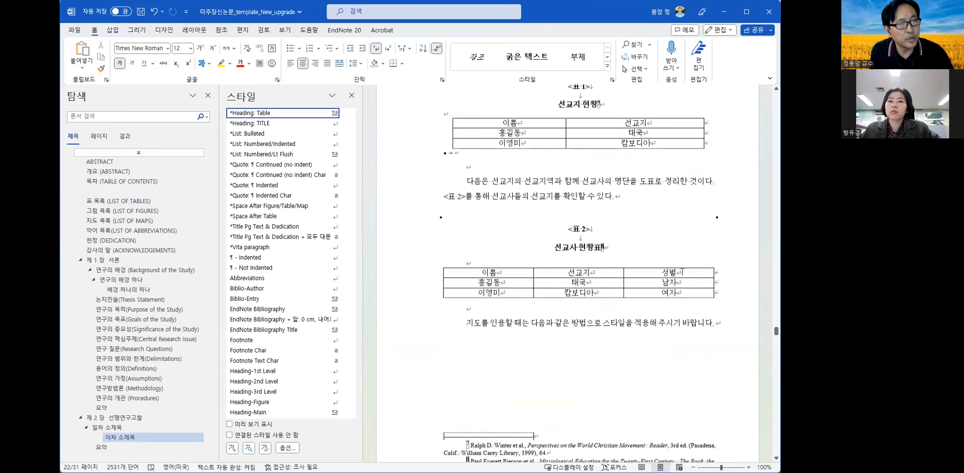
pyautogui.scroll(6, 683, 272)
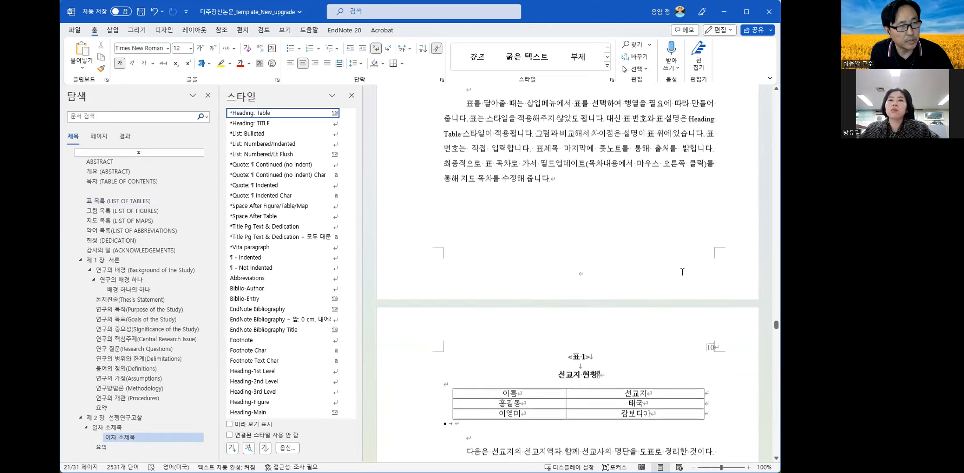
pyautogui.scroll(5, 682, 272)
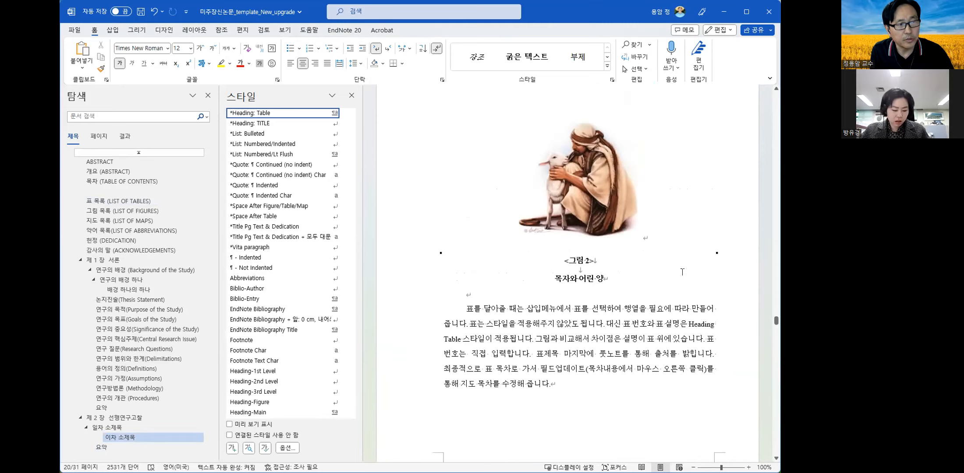
pyautogui.scroll(8, 683, 272)
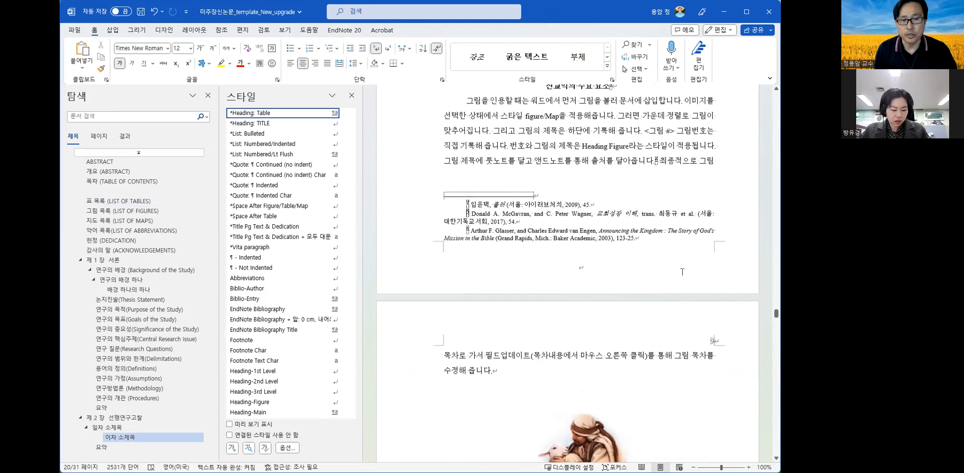
pyautogui.scroll(1, 682, 272)
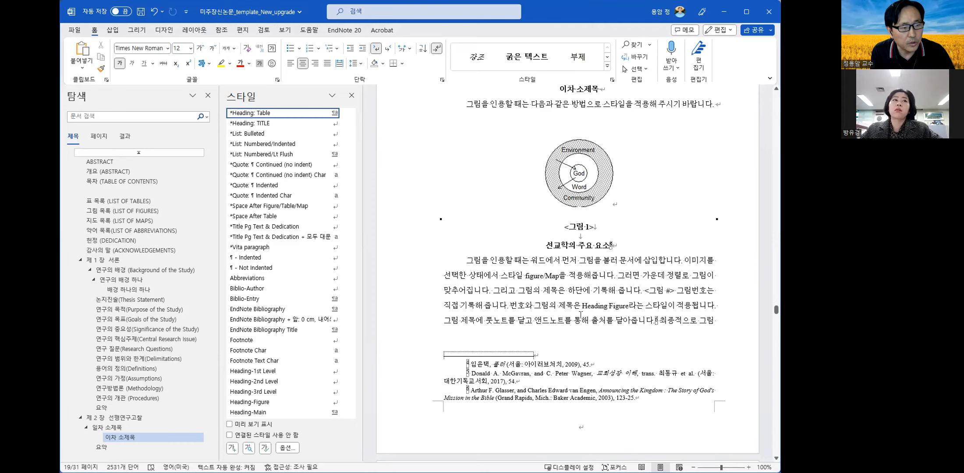
# Step: Check which style the direct-quotation paragraph under 일차 소제목 uses
pyautogui.scroll(3, 580, 315)
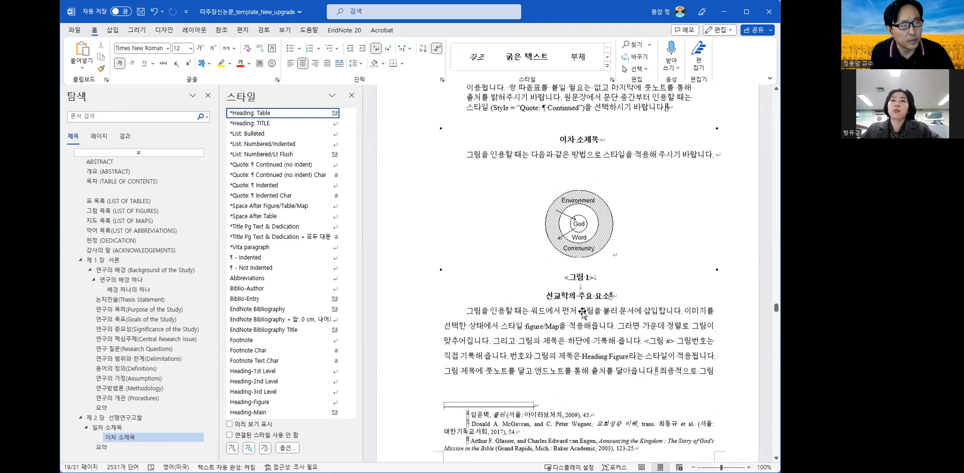
pyautogui.scroll(3, 583, 310)
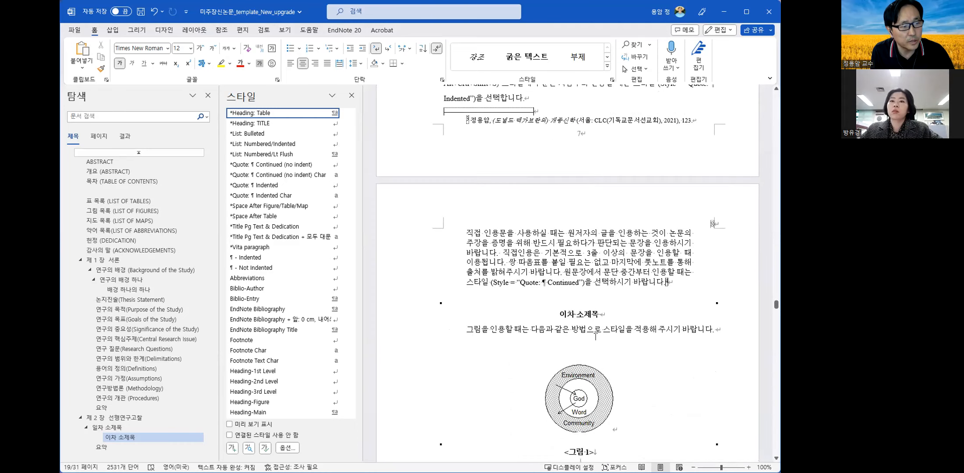
pyautogui.scroll(5, 595, 337)
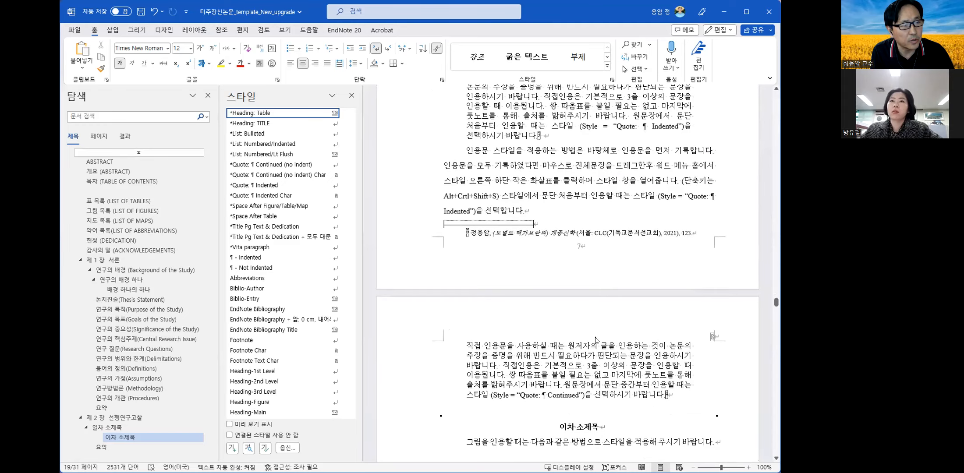
pyautogui.scroll(2, 596, 340)
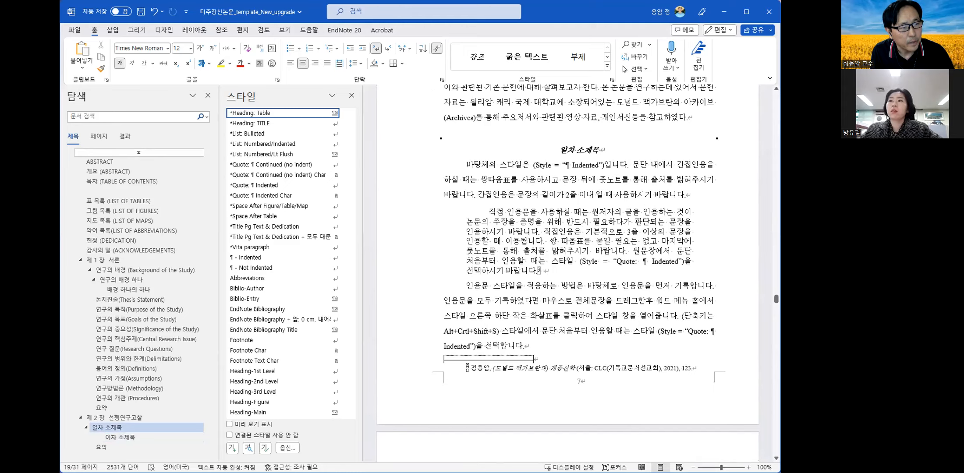
pyautogui.click(563, 212)
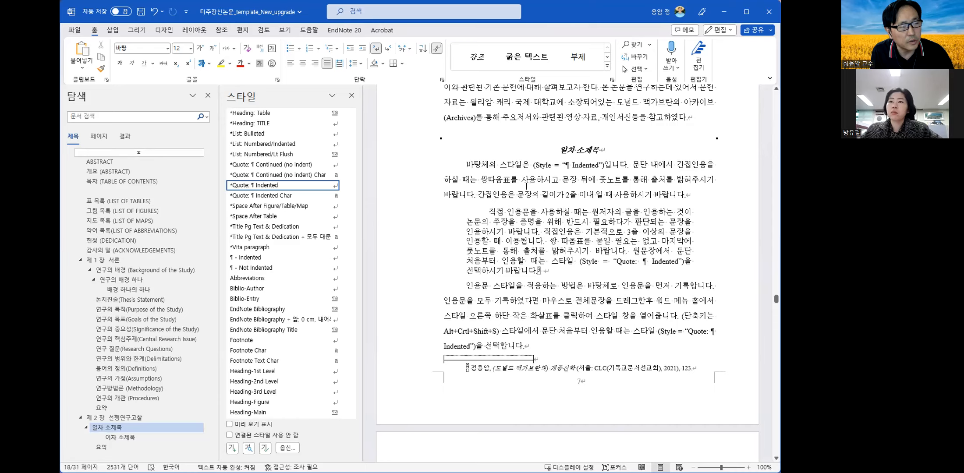
# Step: Try the *Quote: ¶ Indented style on the first body paragraph under 일차 소제목, and undo it
pyautogui.moveTo(481, 172); pyautogui.dragTo(690, 195)
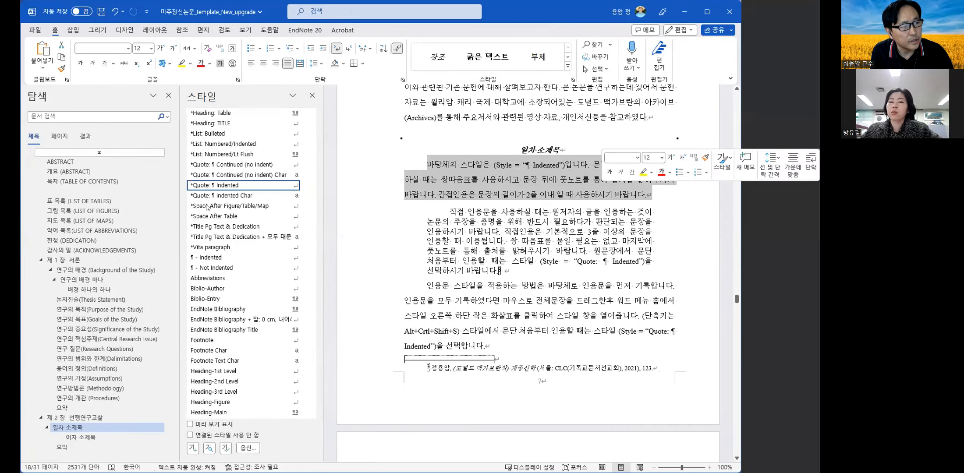
pyautogui.scroll(-3, 293, 254)
pyautogui.scroll(-7, 293, 254)
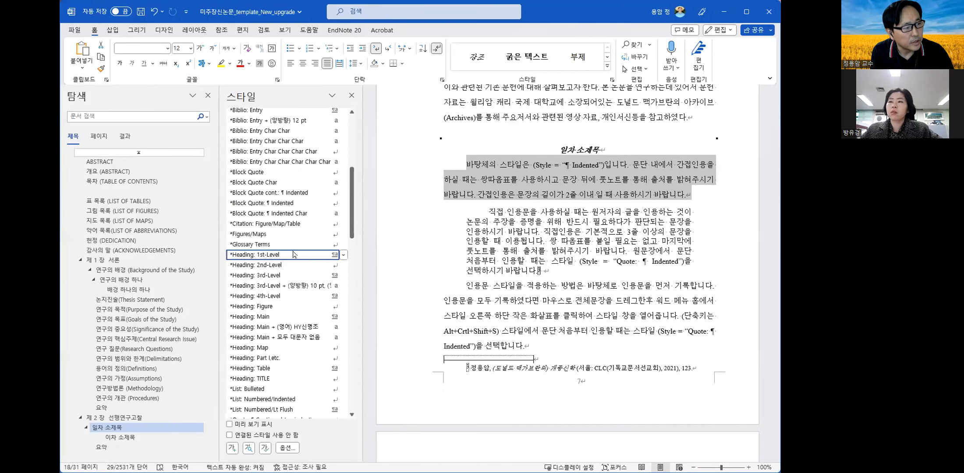
pyautogui.scroll(-2, 293, 254)
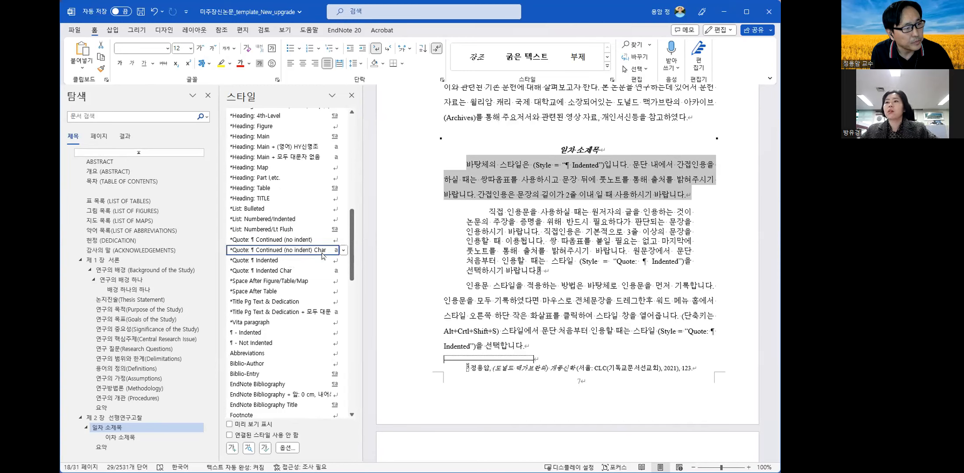
pyautogui.click(274, 260)
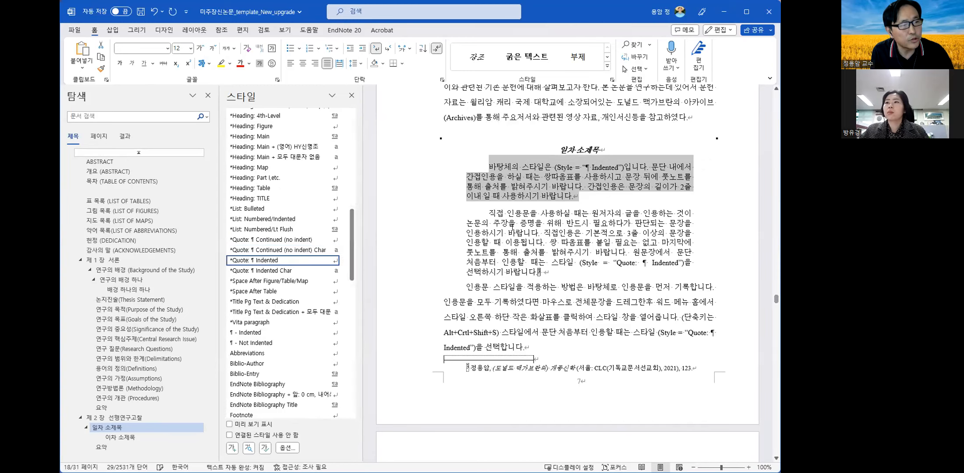
pyautogui.click(551, 186)
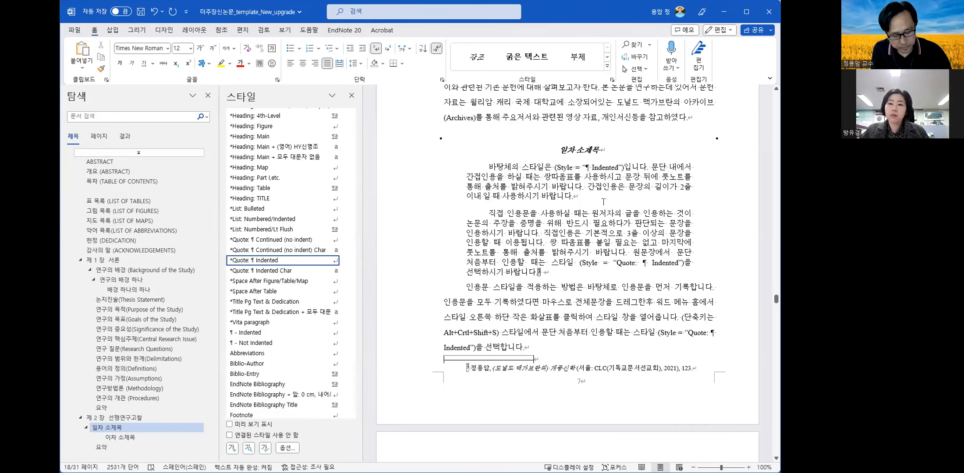
pyautogui.hotkey('ctrl', 'z')
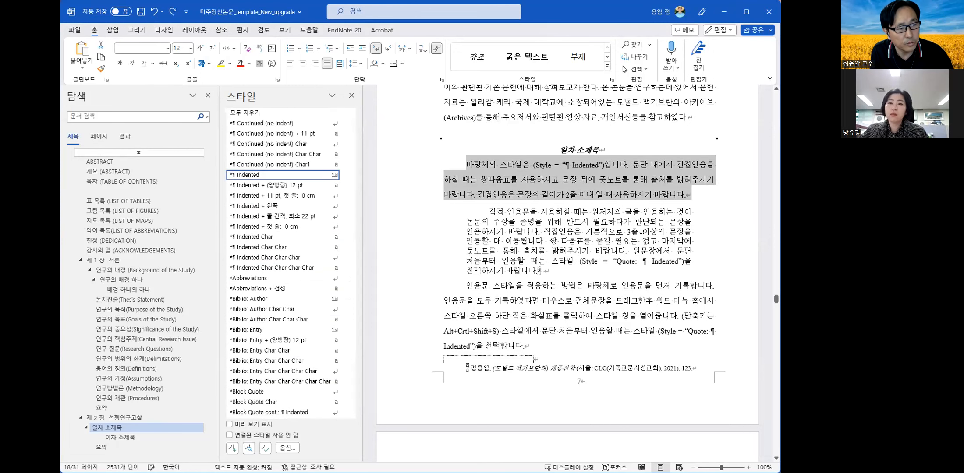
# Step: Compare the styles of the indented direct quotation under 일차 소제목 and the continued quotation on the following page
pyautogui.click(643, 241)
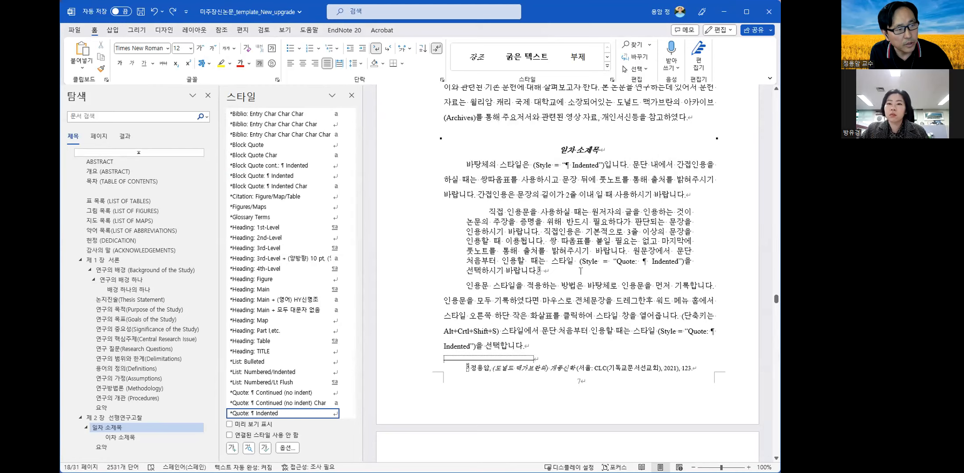
pyautogui.scroll(-4, 581, 271)
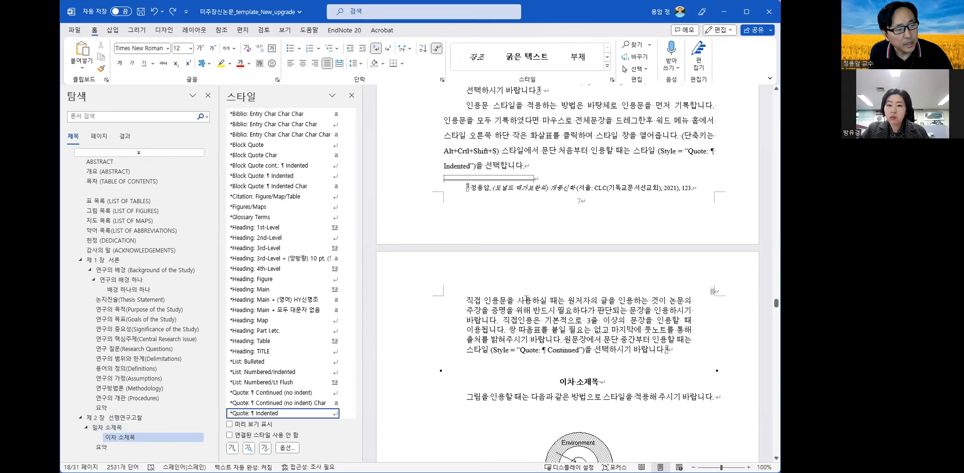
pyautogui.click(535, 315)
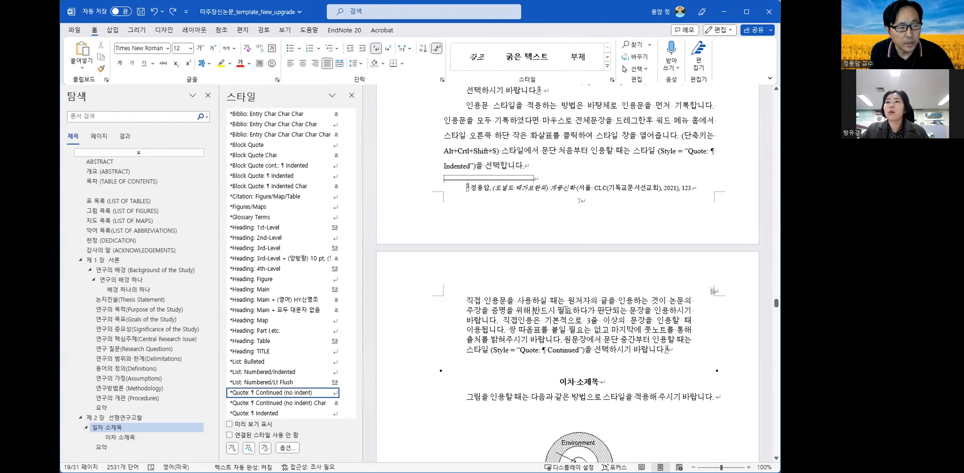
pyautogui.scroll(3, 565, 315)
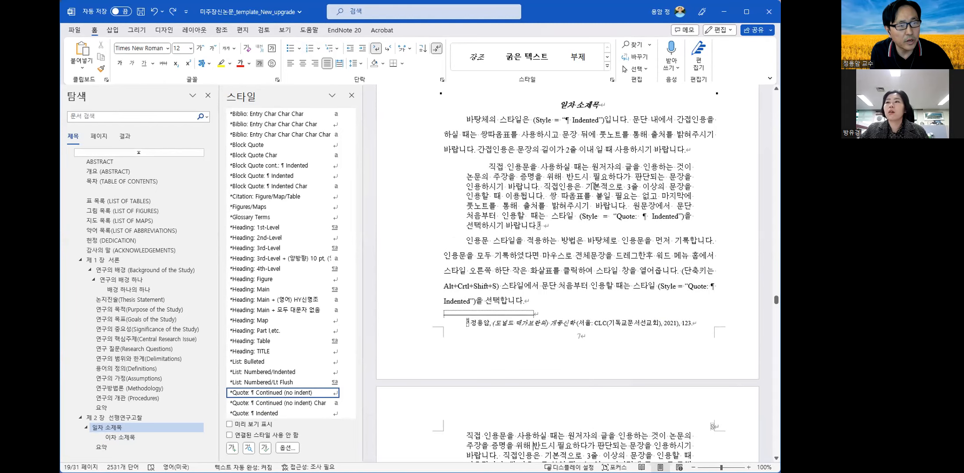
pyautogui.click(594, 187)
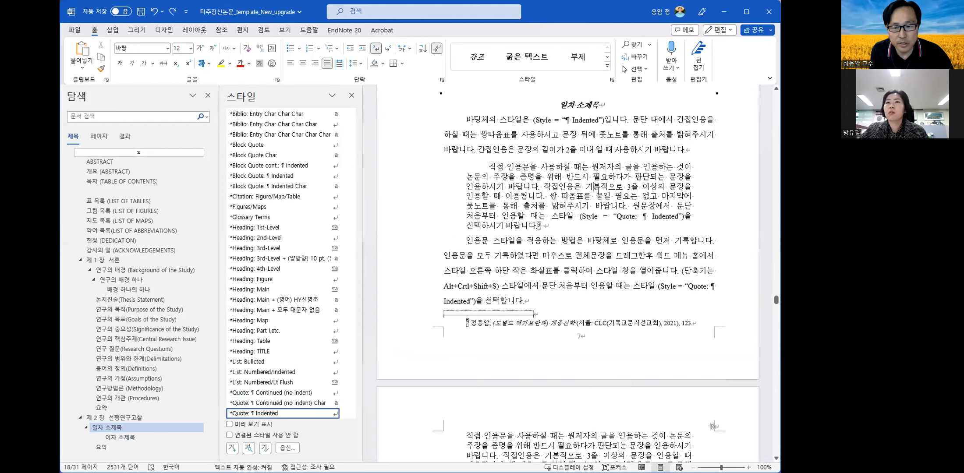
pyautogui.scroll(-3, 599, 191)
pyautogui.click(581, 310)
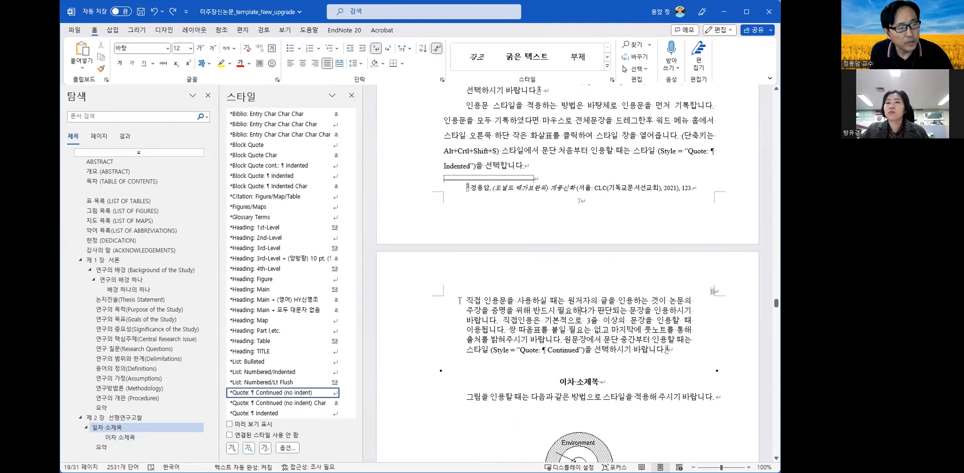
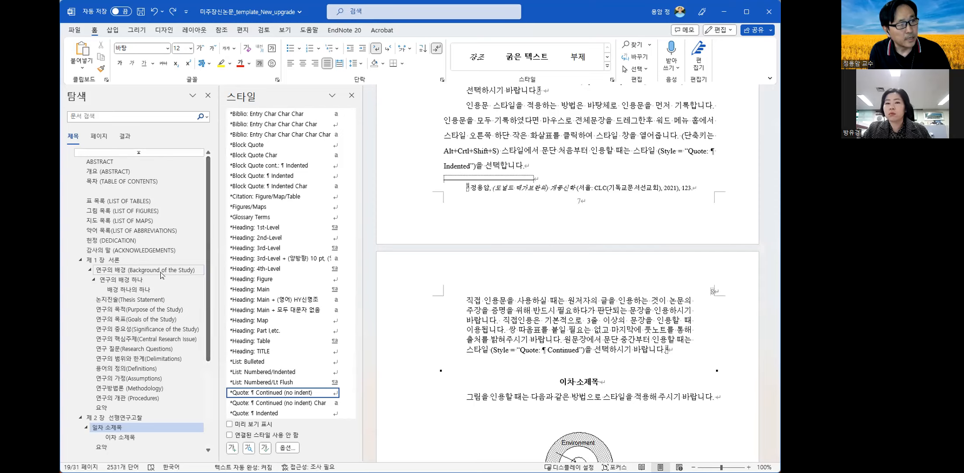
# Step: Examine the page layout and page-number placement at the openings of 제 1 장 서론 and 제 2 장 선행연구고찰
pyautogui.click(117, 262)
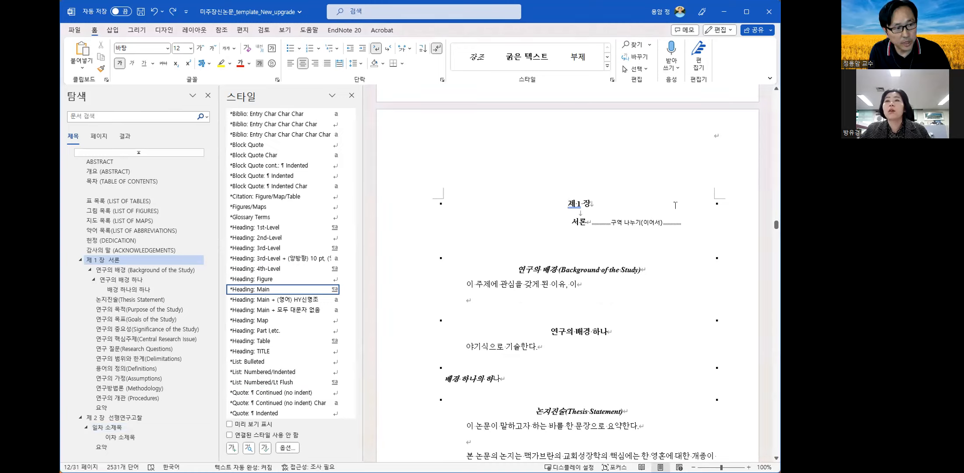
pyautogui.scroll(-1, 674, 239)
pyautogui.scroll(-2, 674, 239)
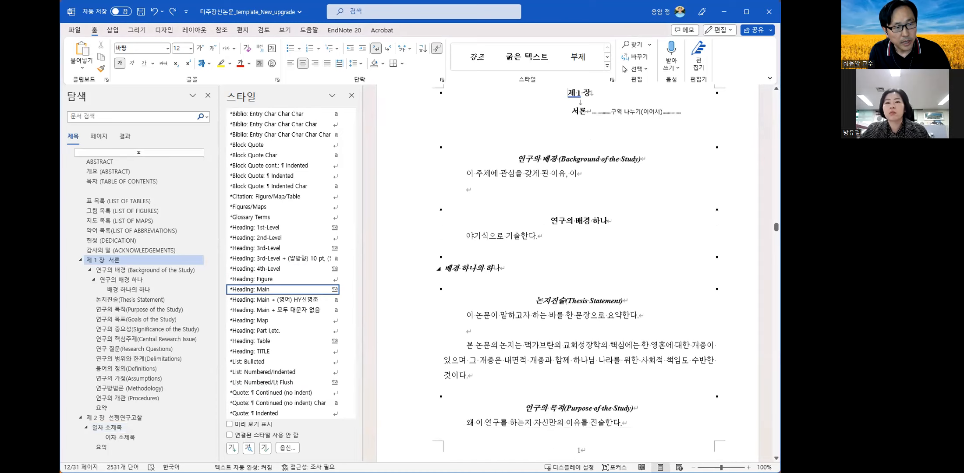
pyautogui.scroll(-1, 666, 239)
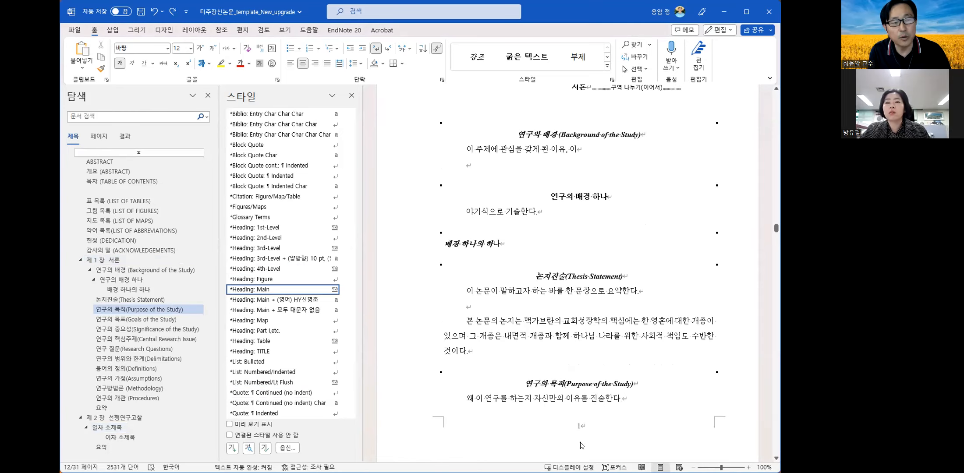
pyautogui.scroll(-3, 591, 424)
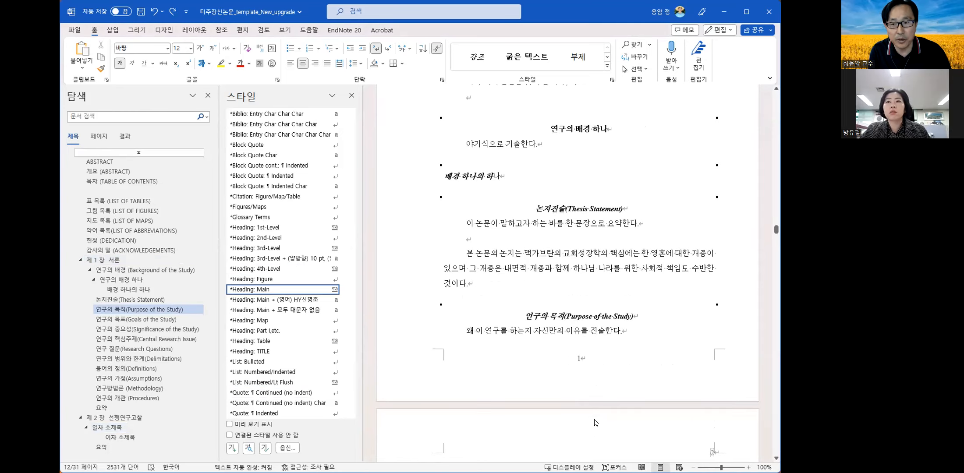
pyautogui.scroll(-8, 596, 423)
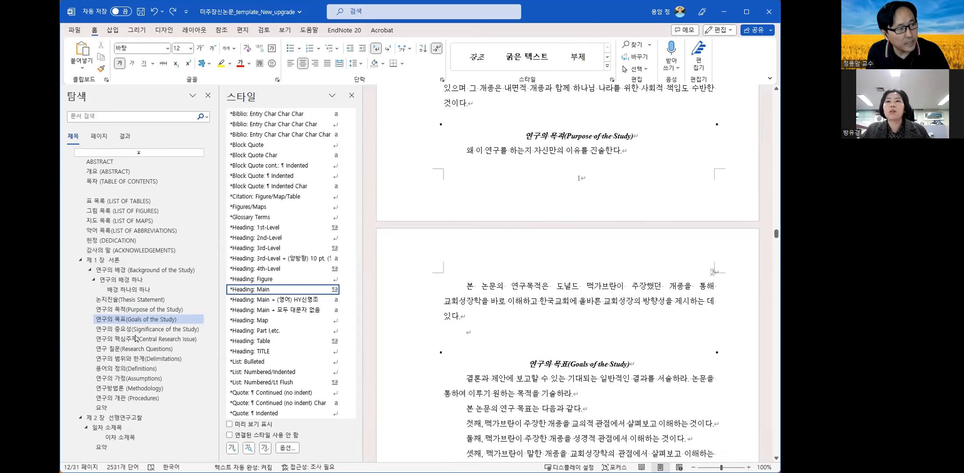
pyautogui.click(122, 419)
pyautogui.scroll(3, 540, 124)
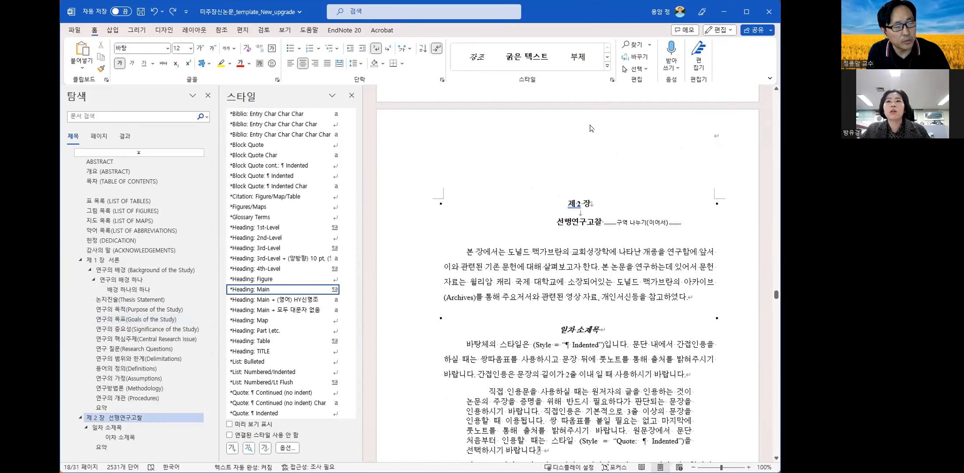
# Step: Review the 제 2 장 선행연구고찰 section, examining its indented paragraphs, block quotations, figure example and existing footnotes
pyautogui.scroll(-6, 587, 352)
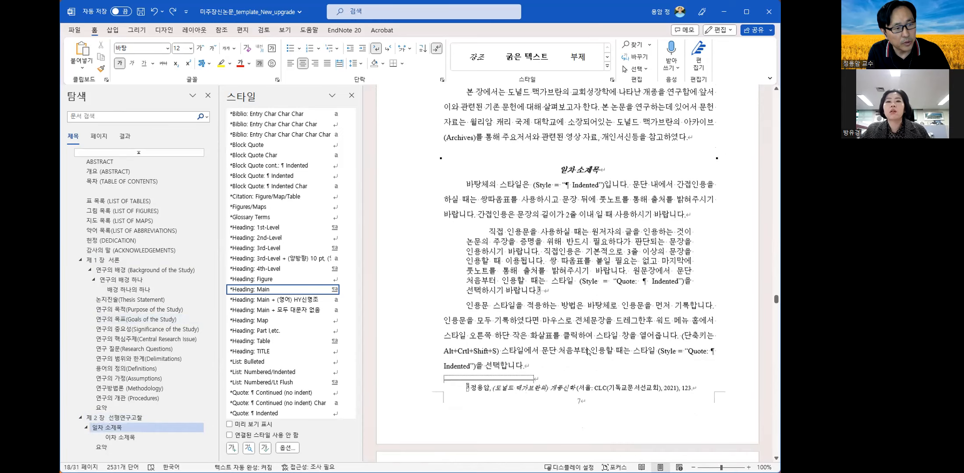
pyautogui.scroll(-2, 587, 352)
pyautogui.scroll(-3, 596, 353)
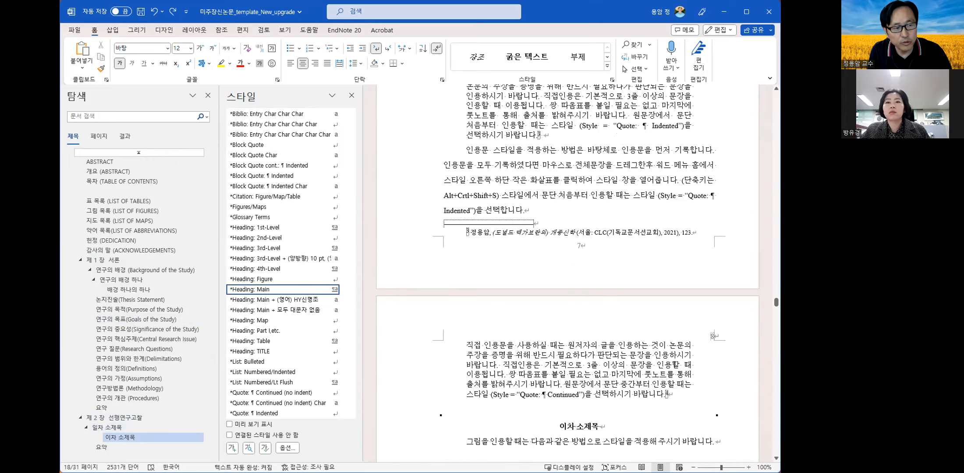
pyautogui.scroll(-5, 704, 332)
pyautogui.scroll(-2, 704, 332)
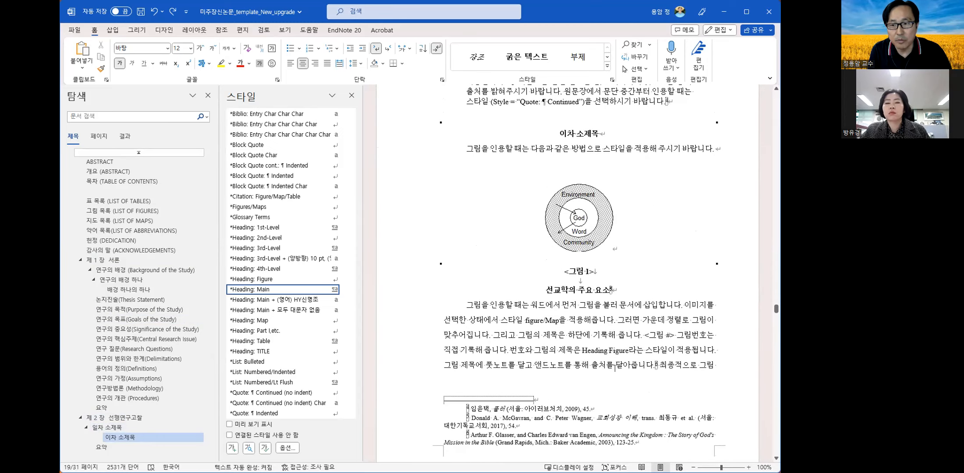
pyautogui.scroll(3, 615, 367)
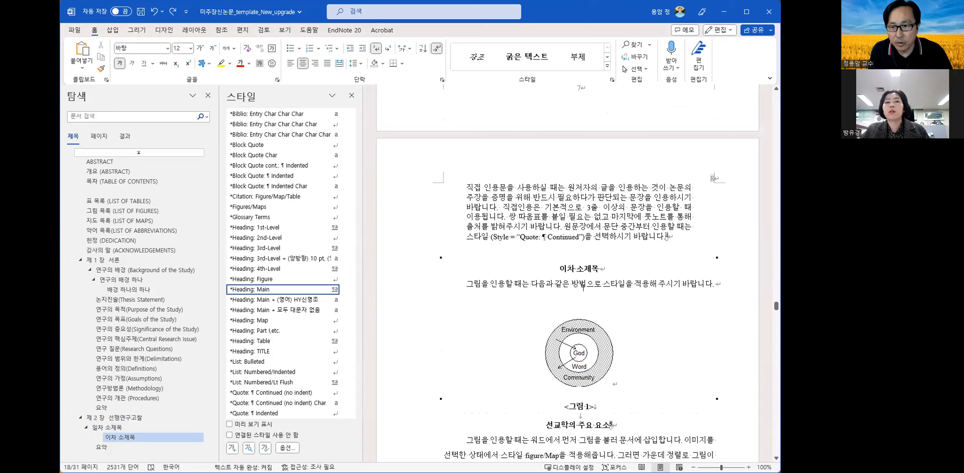
pyautogui.scroll(6, 583, 287)
pyautogui.scroll(6, 570, 312)
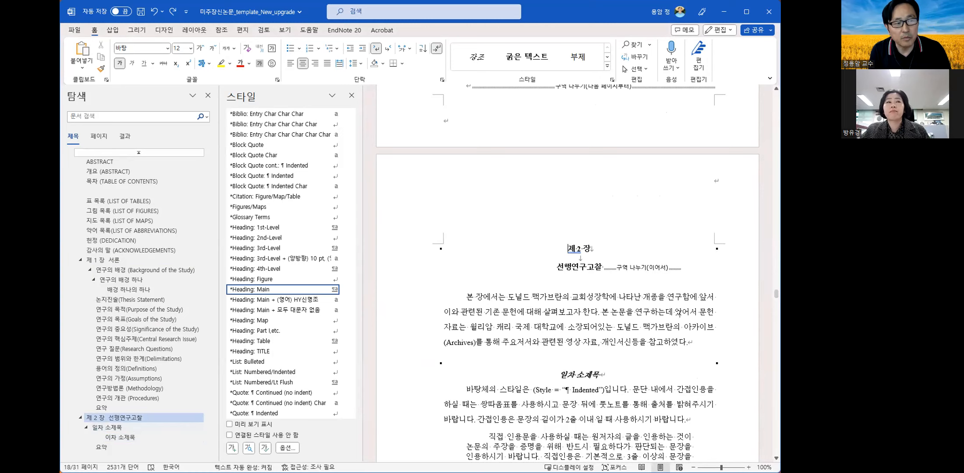
pyautogui.scroll(-2, 695, 233)
pyautogui.scroll(-4, 695, 233)
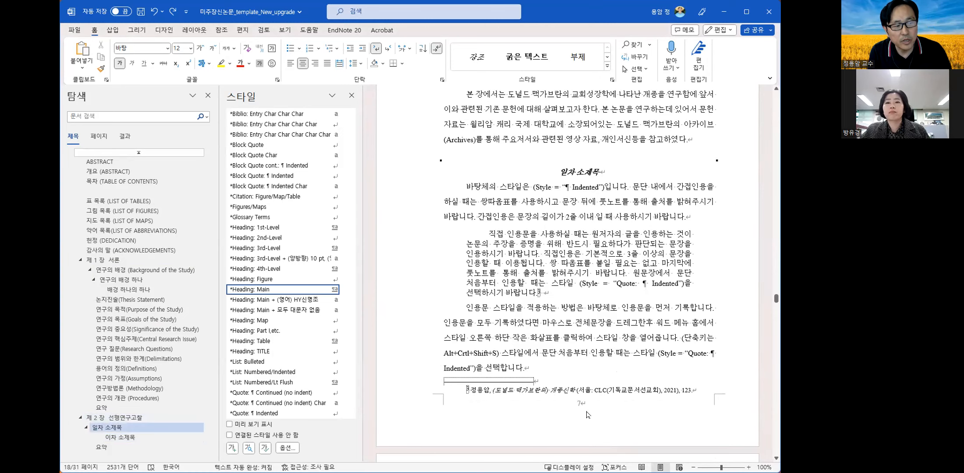
pyautogui.scroll(5, 539, 292)
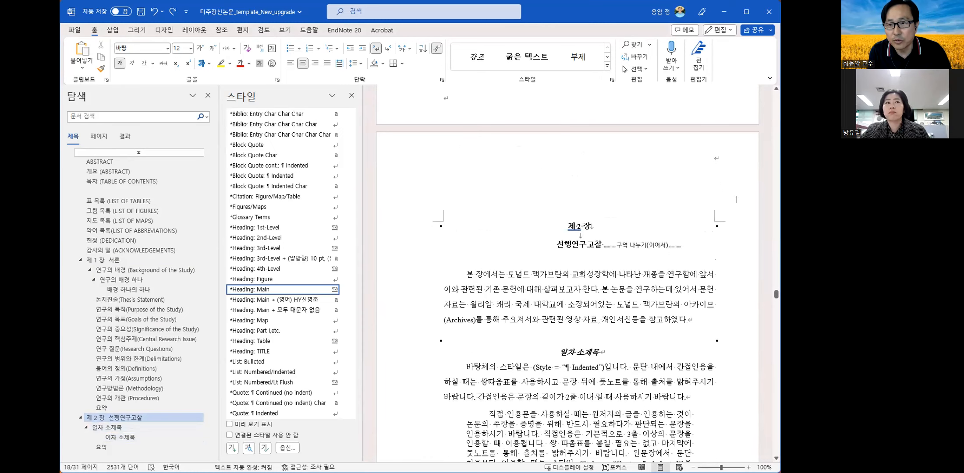
pyautogui.scroll(-6, 734, 235)
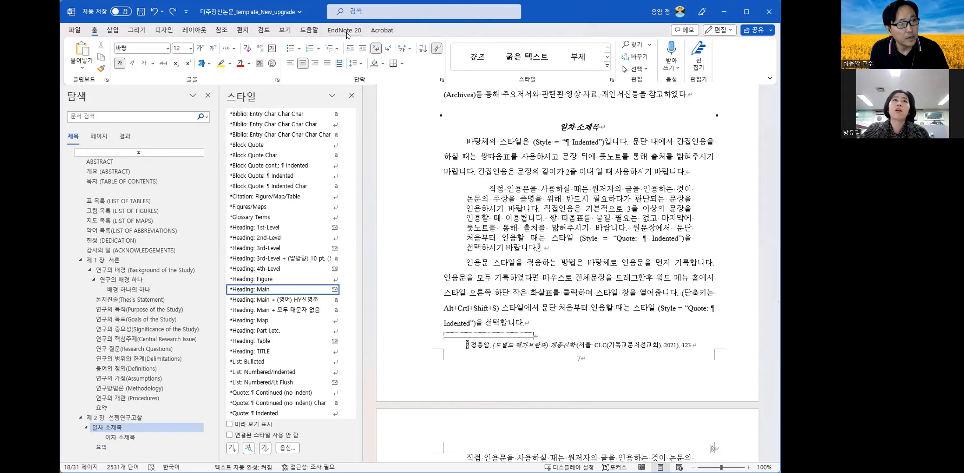
# Step: Insert a footnote at the end of the introductory paragraph of 제 2 장, after "참고하였다."
pyautogui.click(491, 161)
pyautogui.scroll(3, 633, 223)
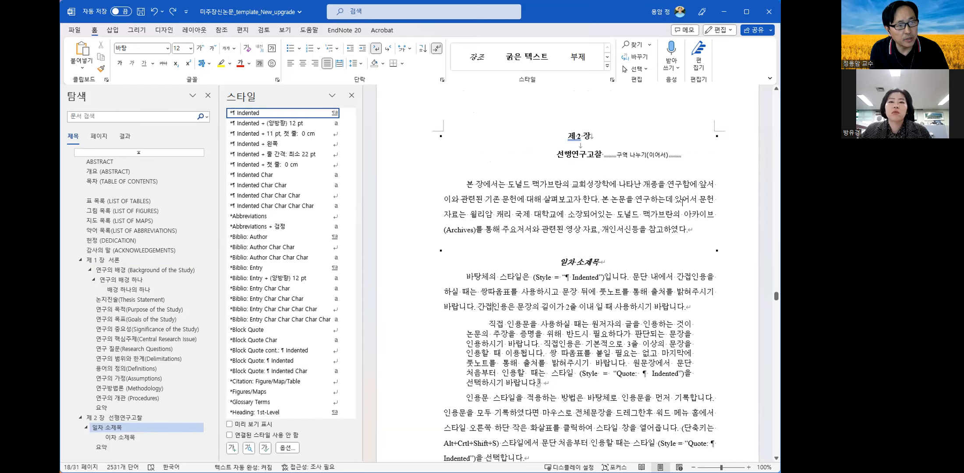
pyautogui.click(686, 229)
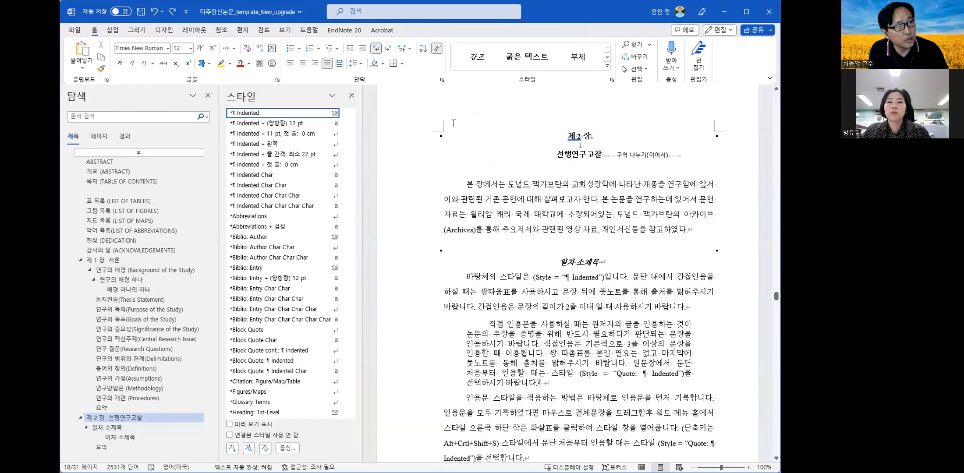
pyautogui.click(220, 30)
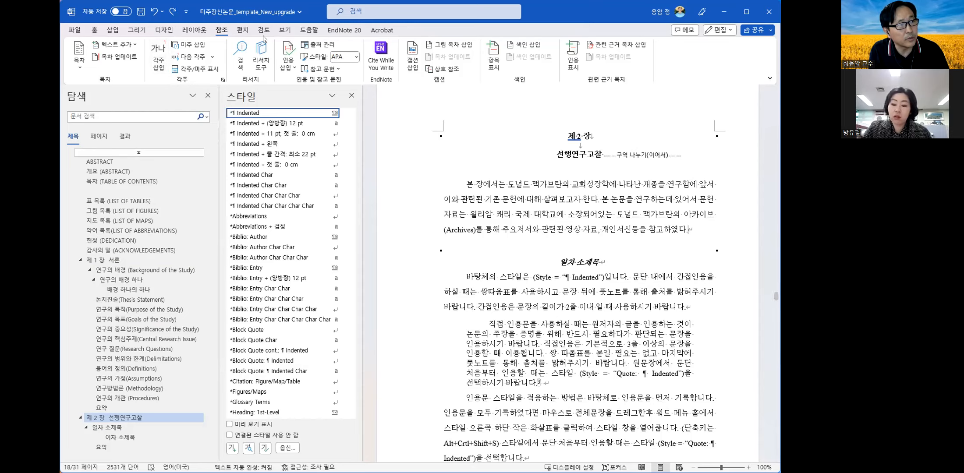
pyautogui.click(159, 55)
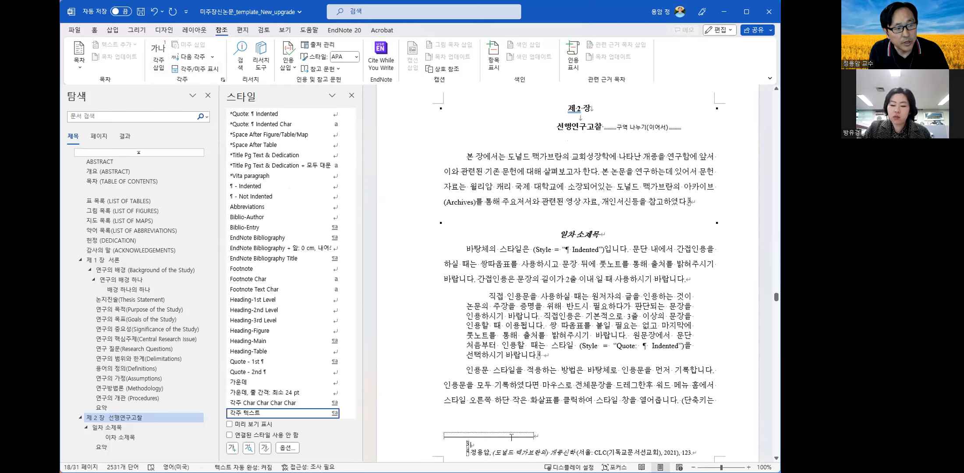
# Step: Insert another footnote at the end of the first paragraph beneath the 일차 소제목 heading
pyautogui.scroll(-2, 487, 442)
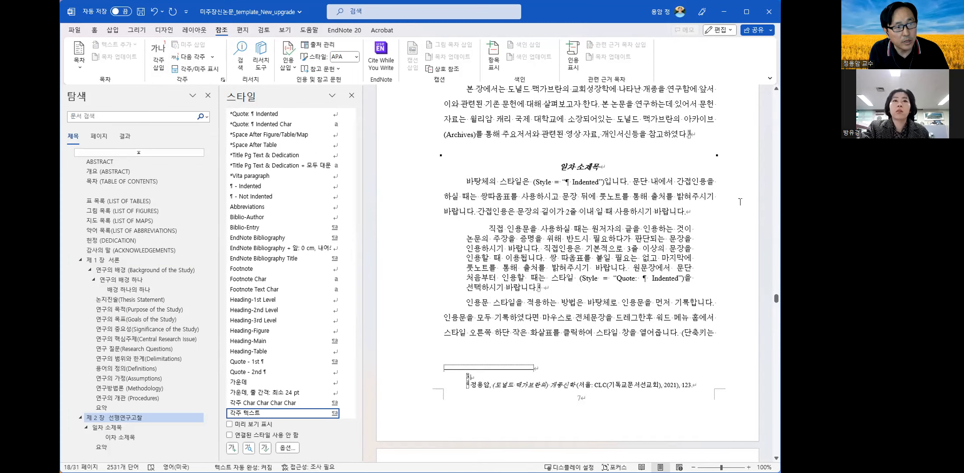
pyautogui.click(741, 217)
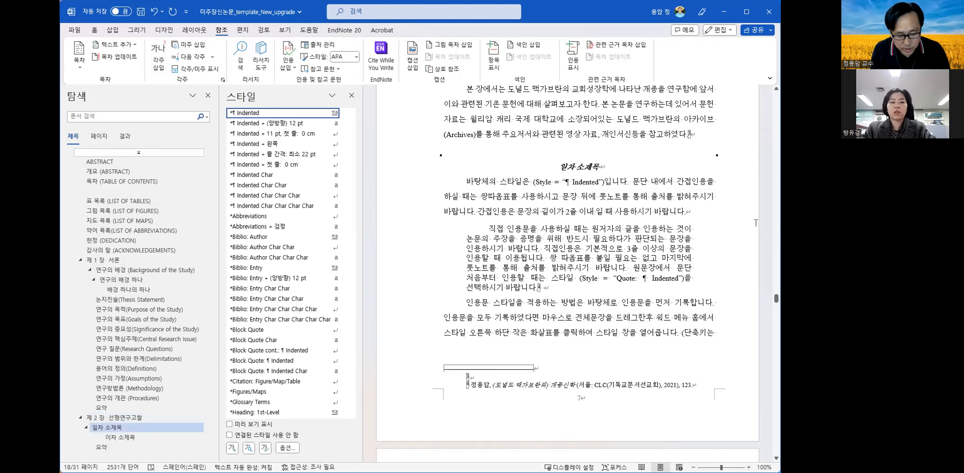
pyautogui.hotkey('ctrl', 'alt', 'f')
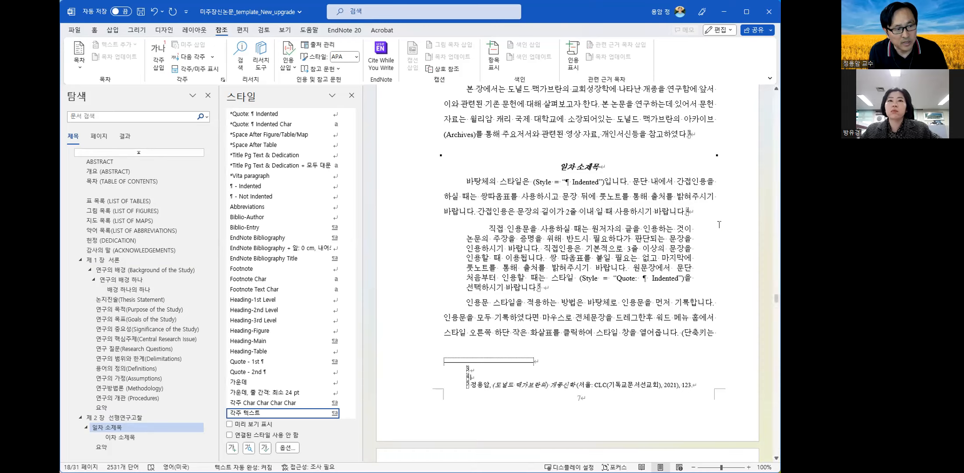
# Step: Place the cursor in the first new, empty footnote and switch to the EndNote library
pyautogui.click(494, 367)
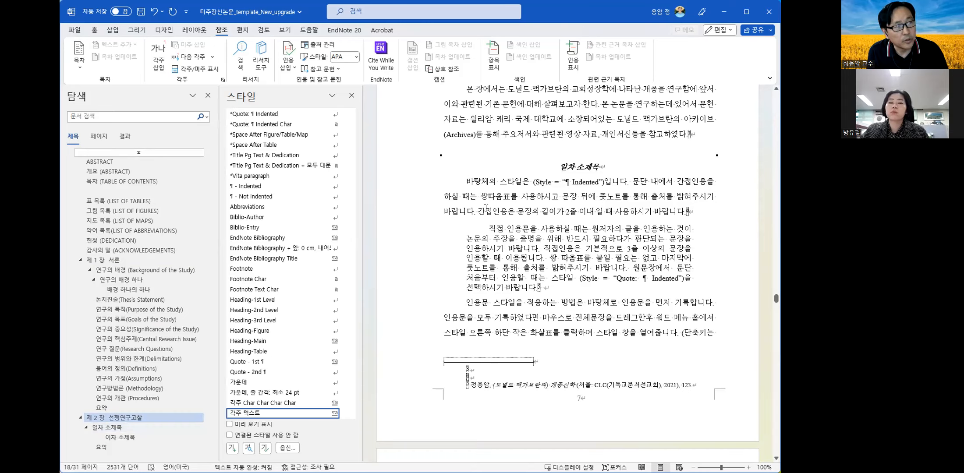
pyautogui.click(340, 30)
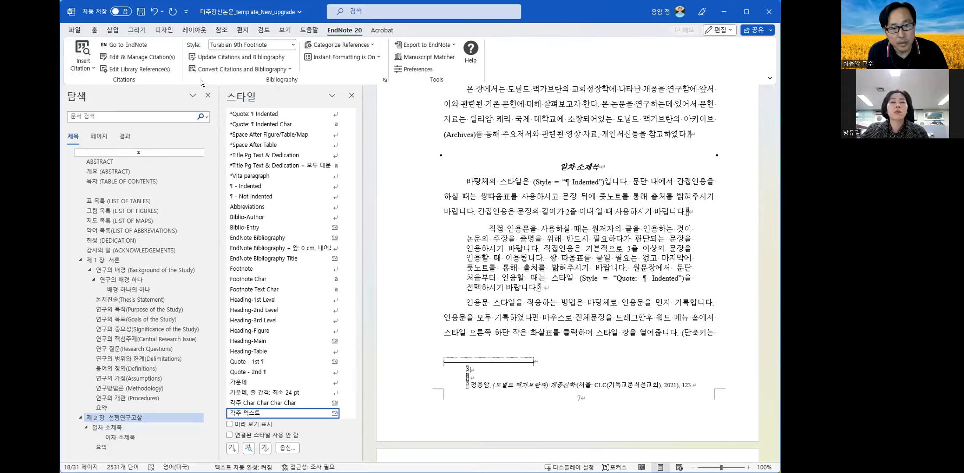
pyautogui.click(128, 45)
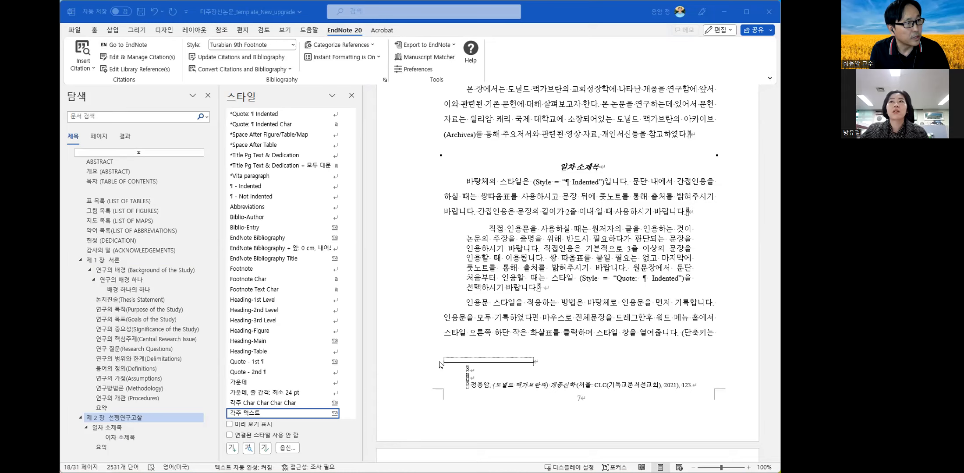
pyautogui.hotkey('alt', 'Tab')
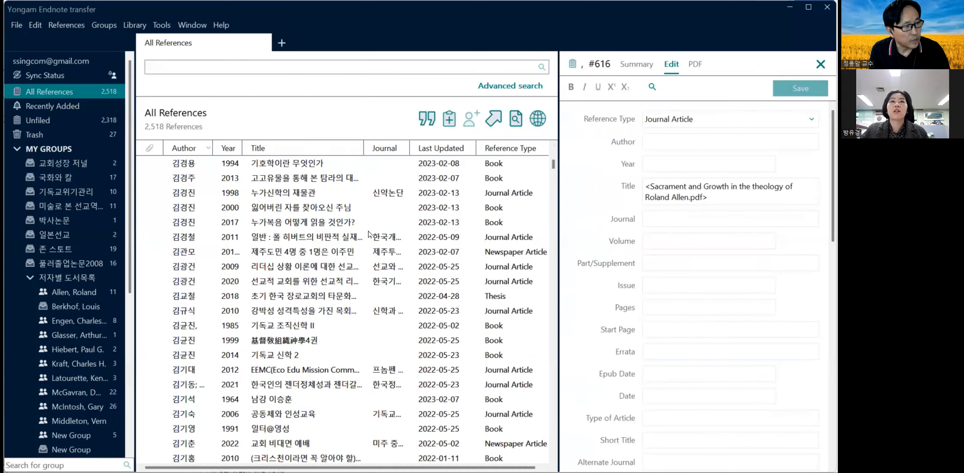
# Step: Browse the reference library, open the Engen author group and select the 1995 book 모이는 교회, 흩어지는 교회
pyautogui.scroll(-1, 370, 237)
pyautogui.scroll(-10, 370, 239)
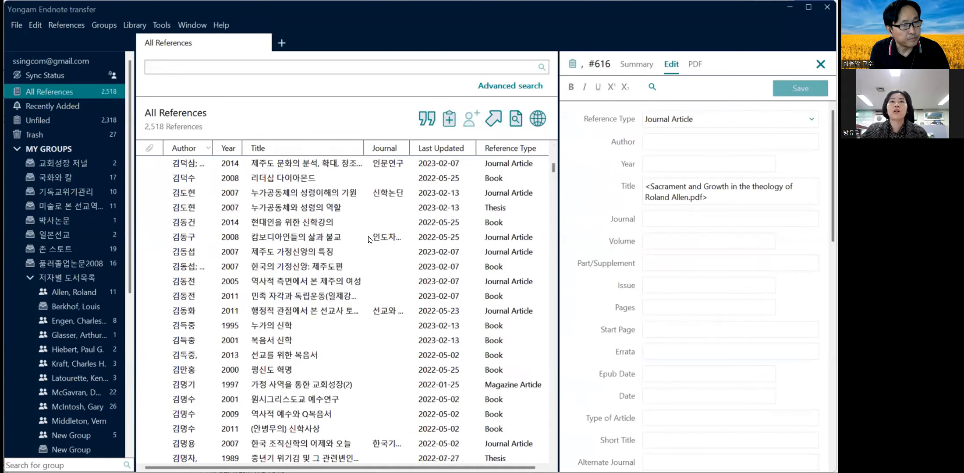
pyautogui.scroll(-1, 369, 239)
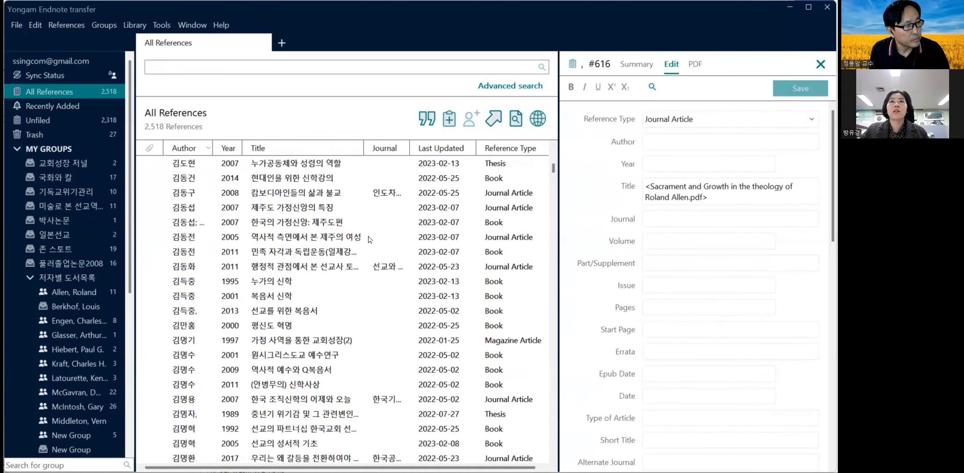
pyautogui.scroll(-10, 369, 239)
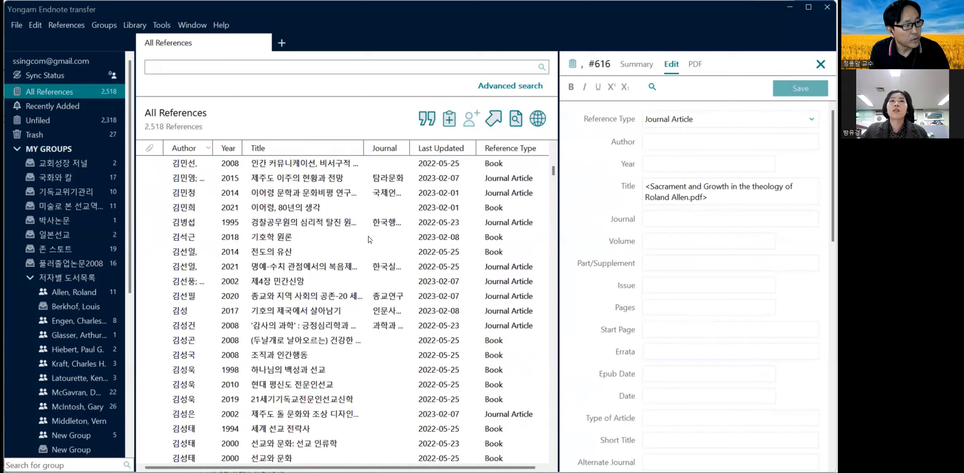
pyautogui.scroll(-3, 369, 239)
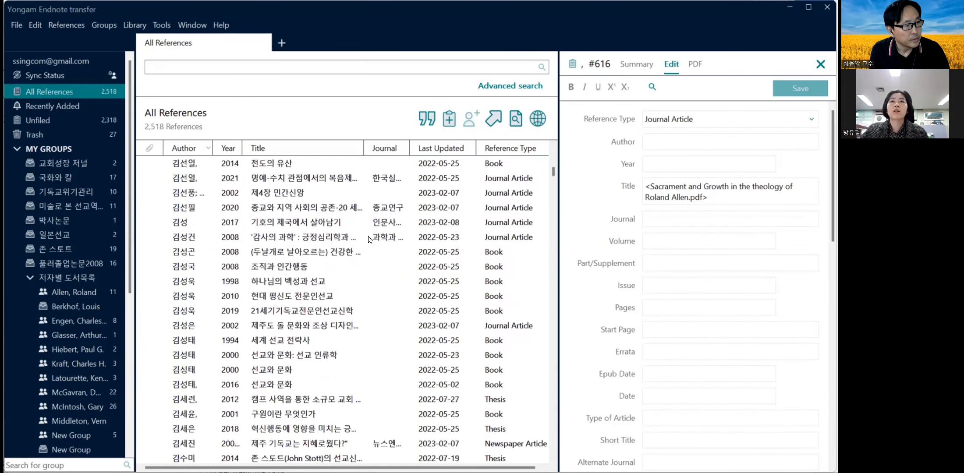
pyautogui.scroll(-2, 370, 240)
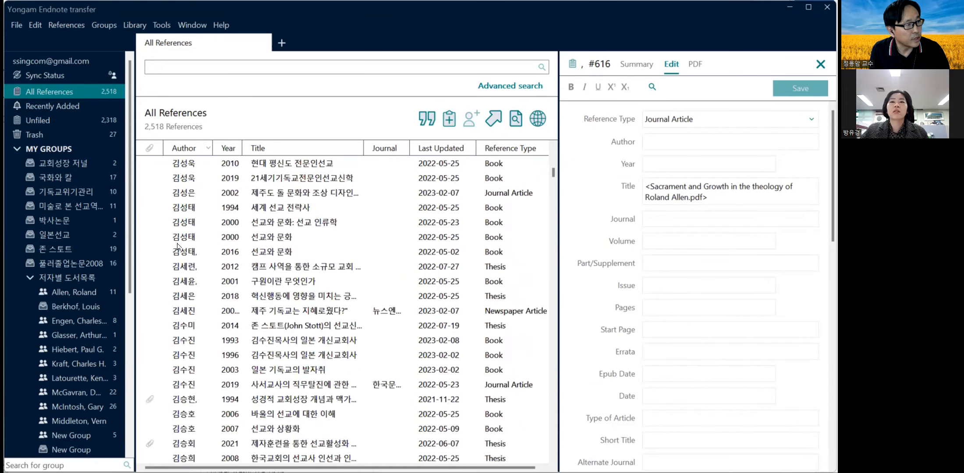
pyautogui.click(84, 321)
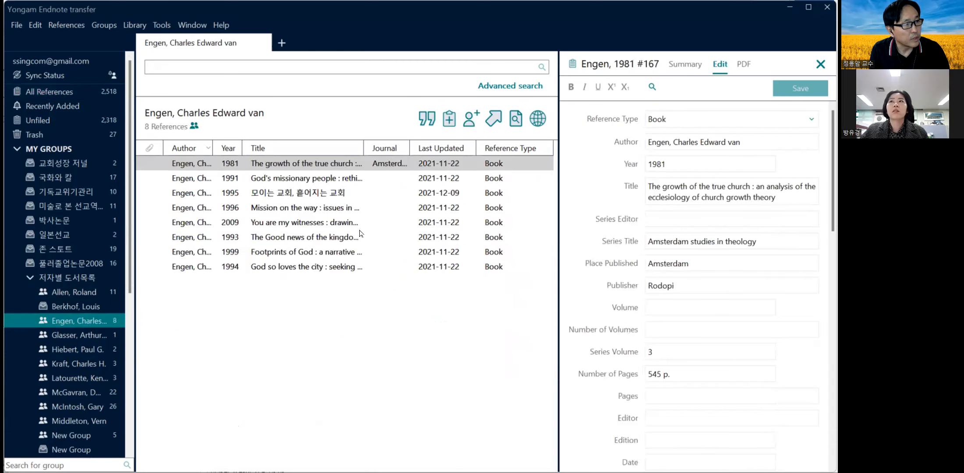
pyautogui.click(301, 197)
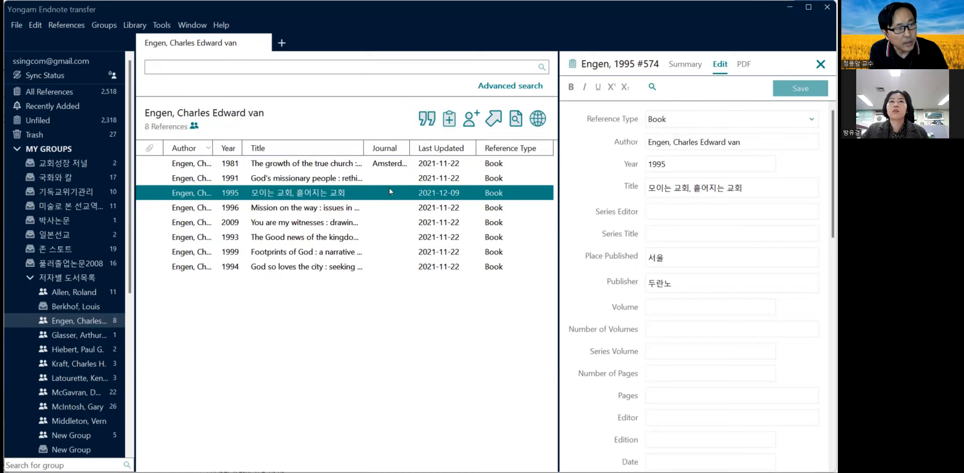
# Step: Insert the selected book as a citation in the first new footnote and return to Word to check the formatted entry
pyautogui.click(419, 120)
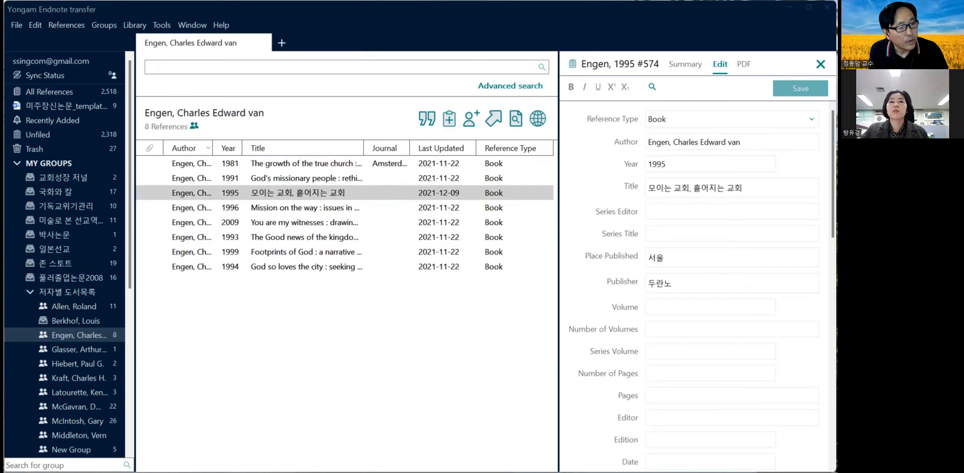
pyautogui.hotkey('alt', 'Tab')
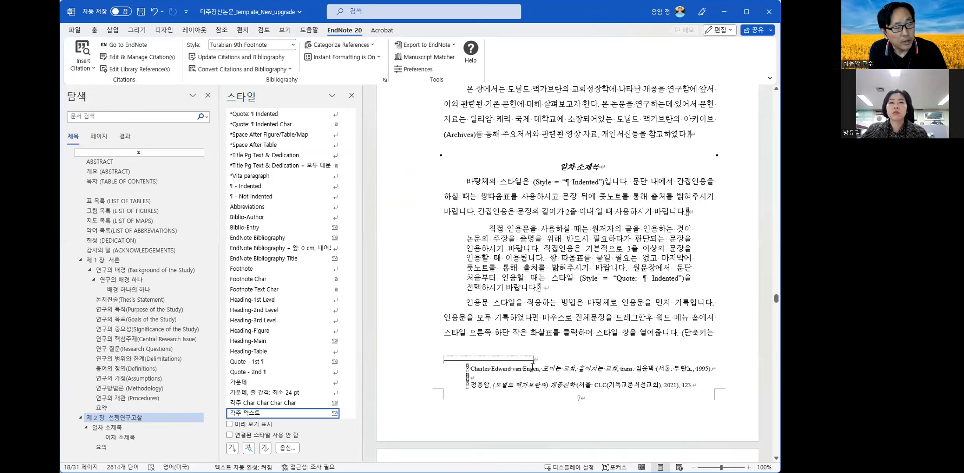
pyautogui.tripleClick(690, 367)
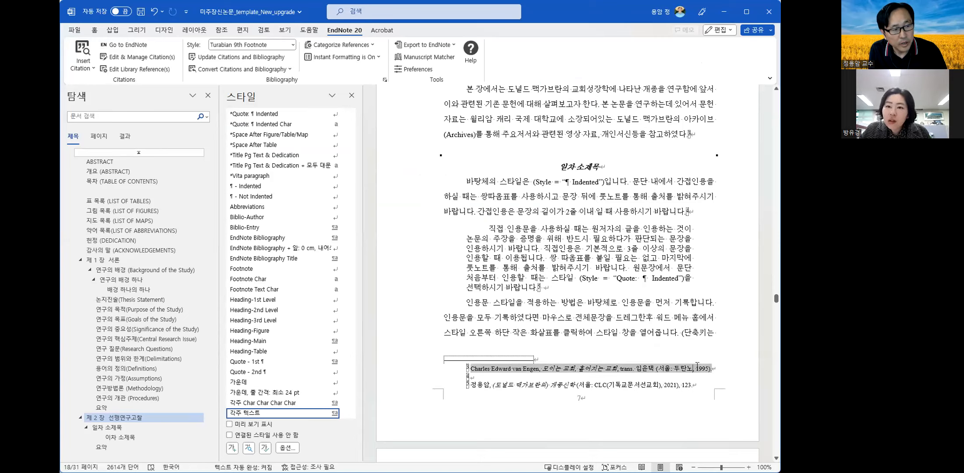
# Step: Choose Turabian 9th Footnote as the EndNote citation style for the document
pyautogui.click(645, 331)
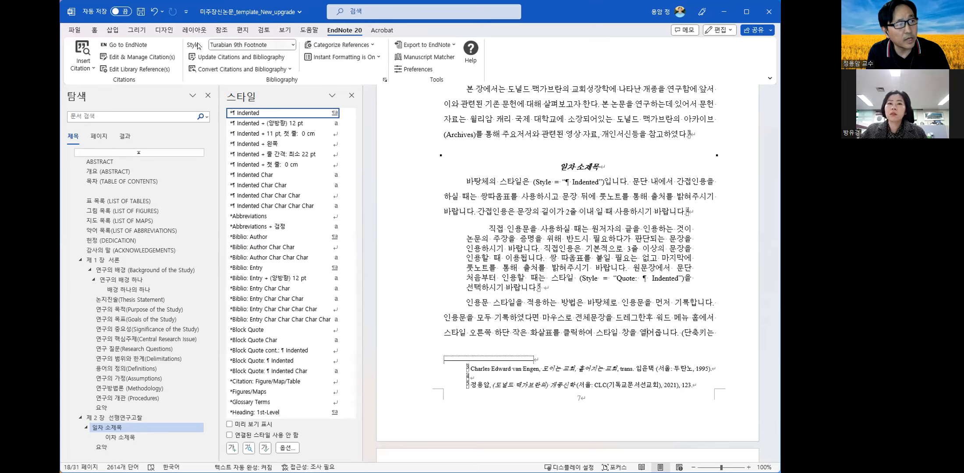
pyautogui.click(293, 47)
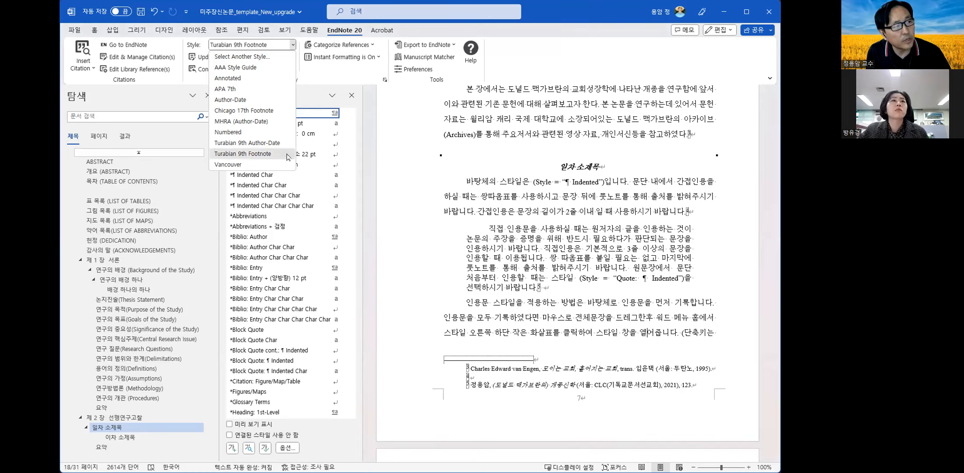
pyautogui.click(268, 157)
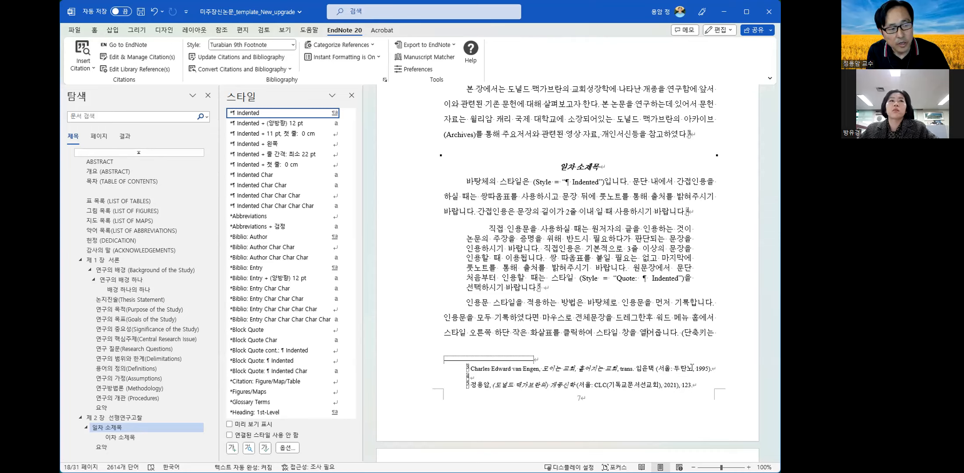
pyautogui.tripleClick(692, 368)
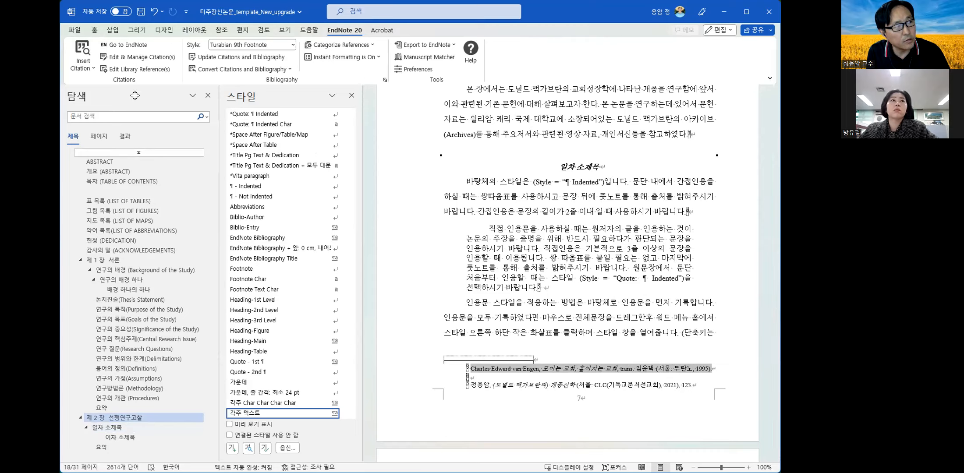
pyautogui.click(130, 57)
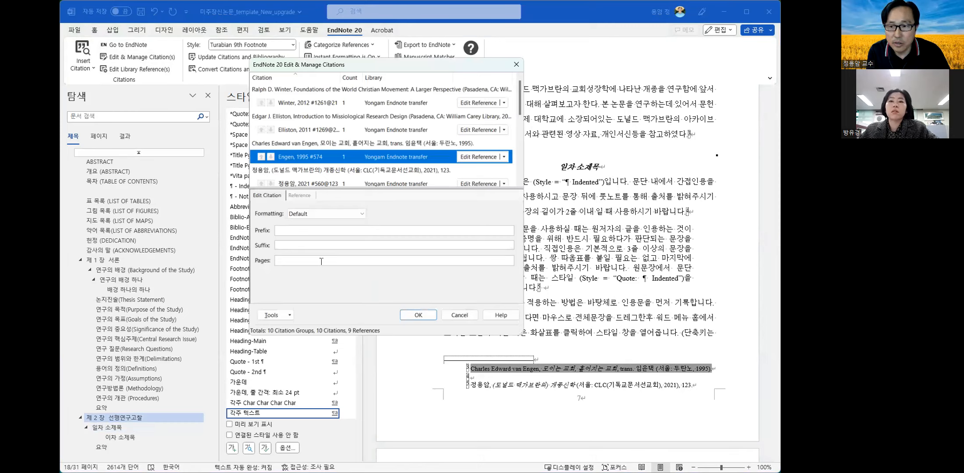
pyautogui.click(321, 262)
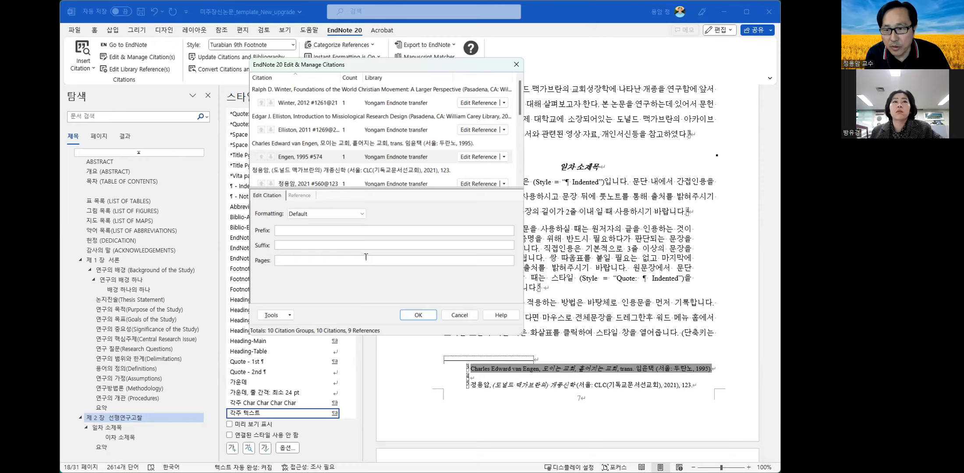
pyautogui.click(461, 315)
# Step: Try adding the page range 12-13 as plain text after the Engen footnote citation, and delete it again
pyautogui.click(747, 371)
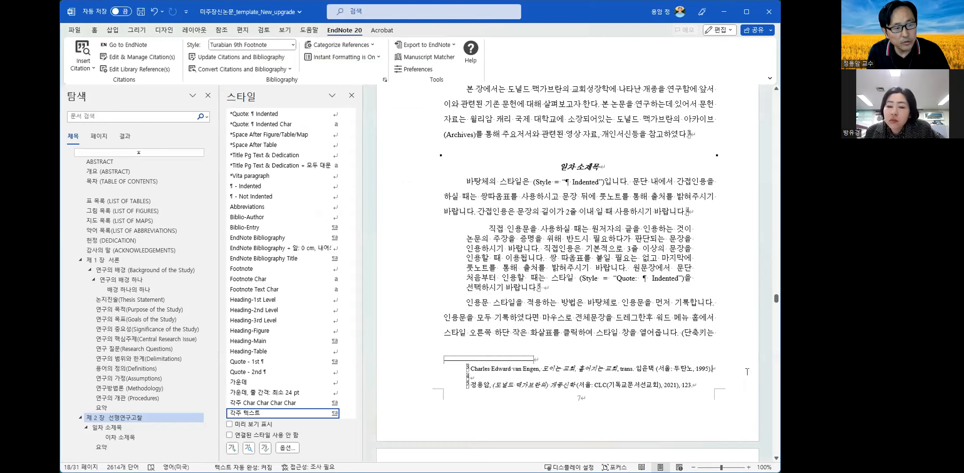
pyautogui.write('12-13')
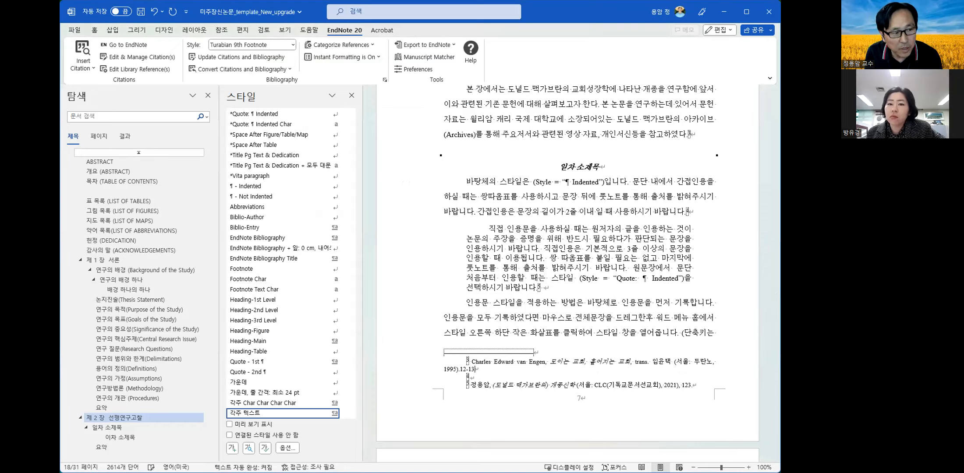
pyautogui.press('BackSpace')
pyautogui.press('BackSpace')
pyautogui.press('BackSpace')
pyautogui.press('BackSpace')
pyautogui.press('BackSpace')
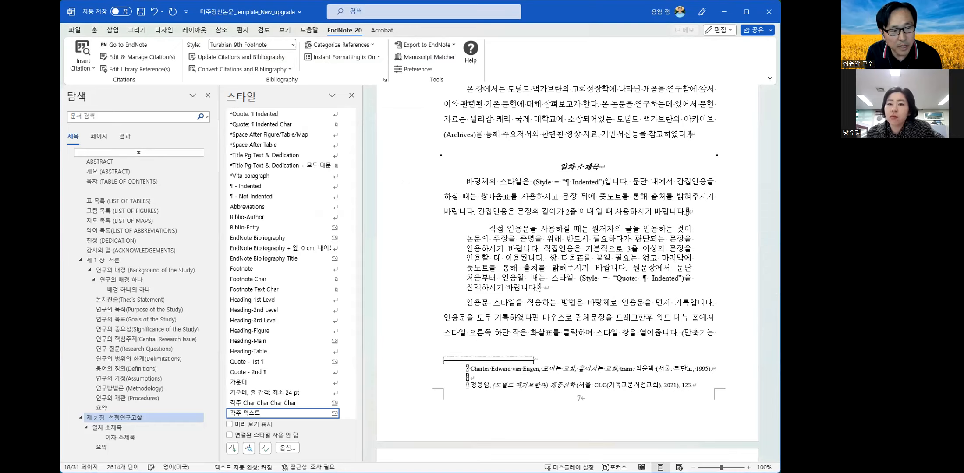
# Step: Set the pages of the Engen 1995 footnote citation to 12-13 through EndNote's citation editing
pyautogui.hotkey('shift', 'Home')
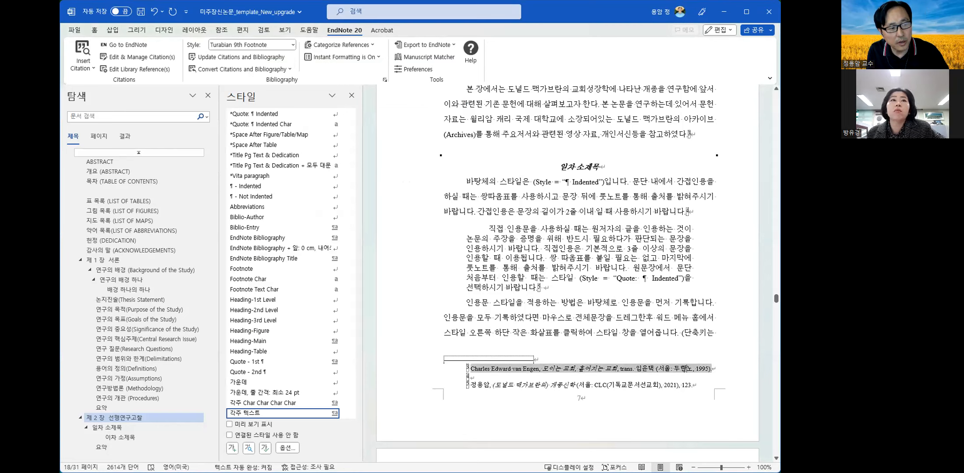
pyautogui.click(146, 57)
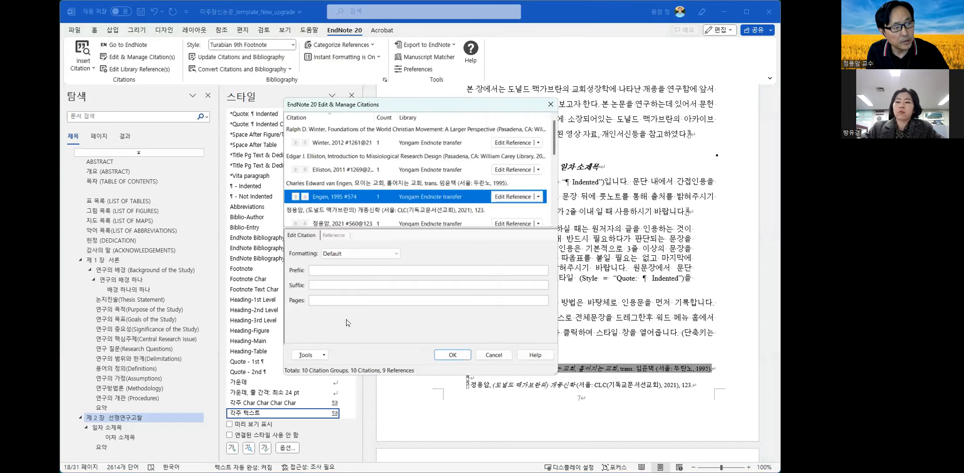
pyautogui.click(359, 300)
pyautogui.write('12-13')
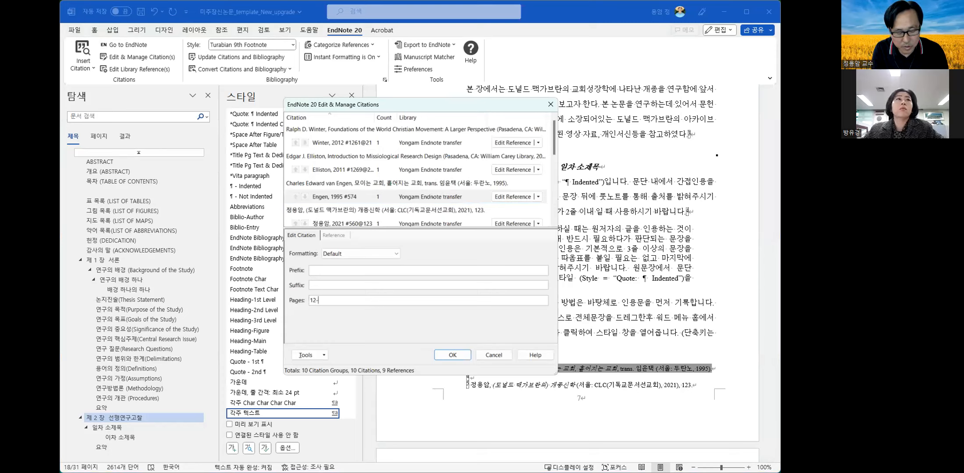
pyautogui.click(438, 356)
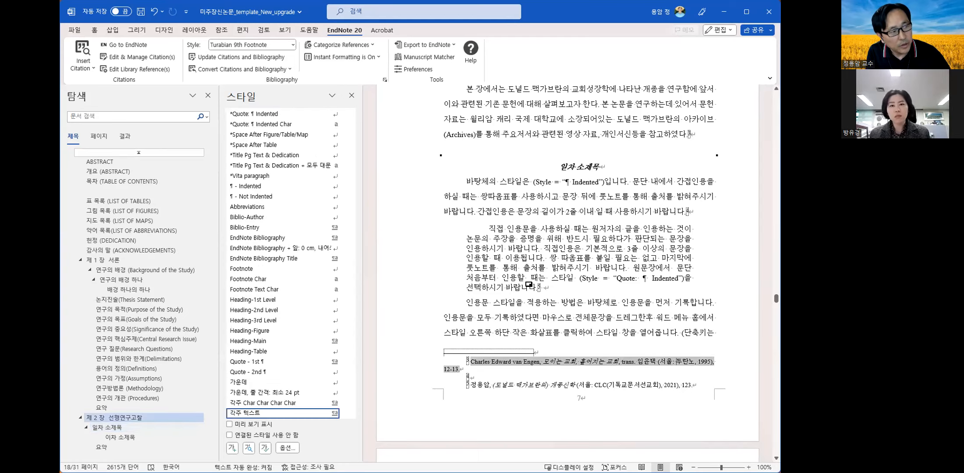
# Step: Examine the Engen 1995 entry in the REFERENCES CITED bibliography and return to the footnotes of chapter 2
pyautogui.scroll(-2, 192, 315)
pyautogui.scroll(-3, 192, 314)
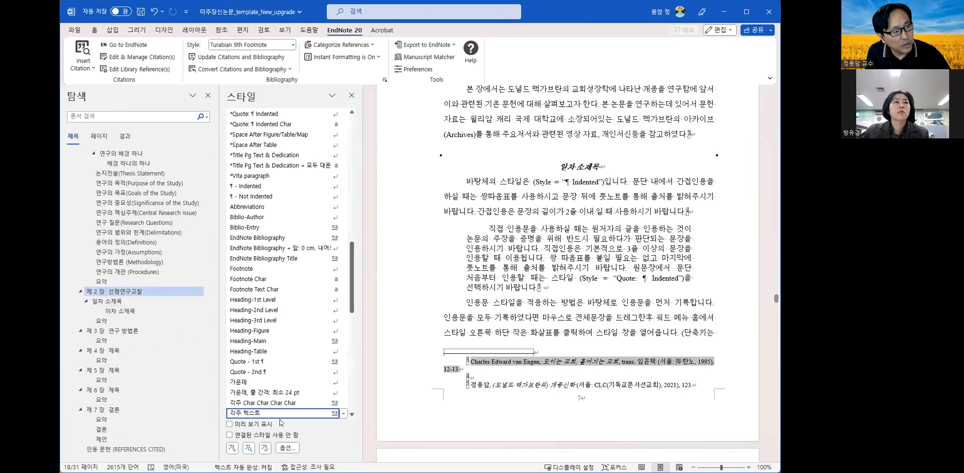
pyautogui.click(161, 450)
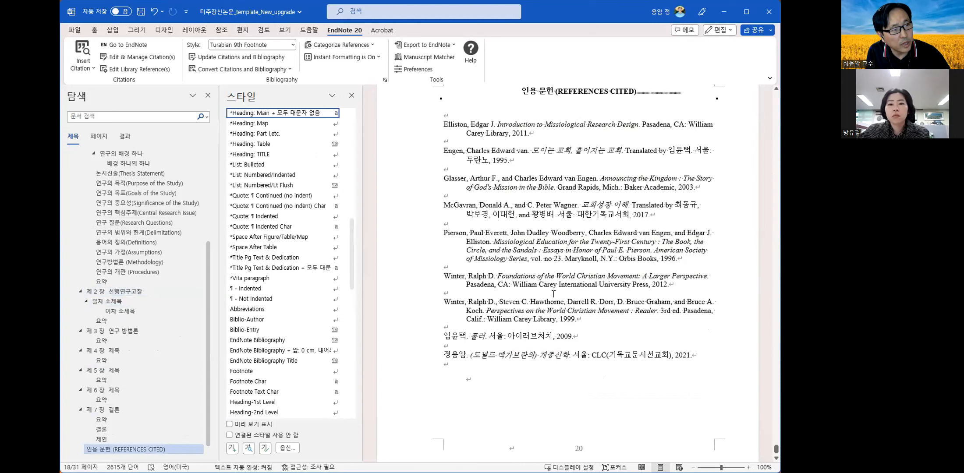
pyautogui.click(607, 161)
pyautogui.click(628, 169)
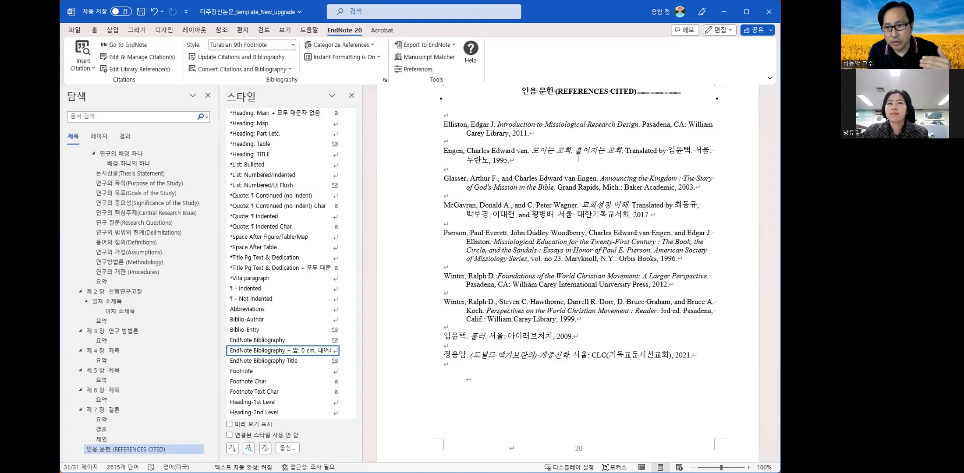
pyautogui.click(578, 159)
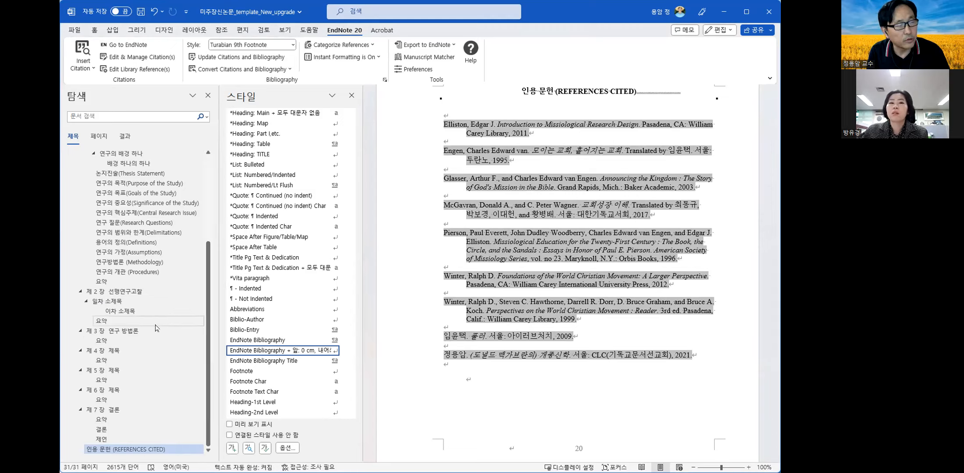
pyautogui.click(130, 304)
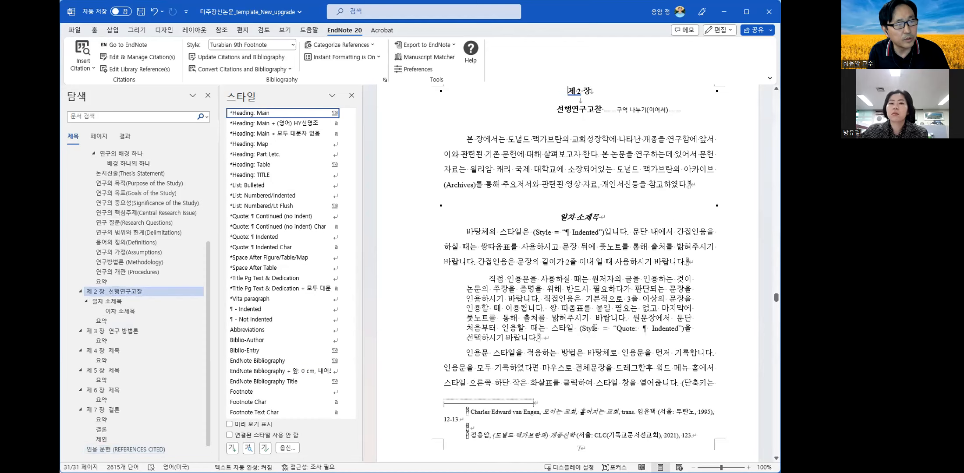
pyautogui.scroll(-3, 685, 309)
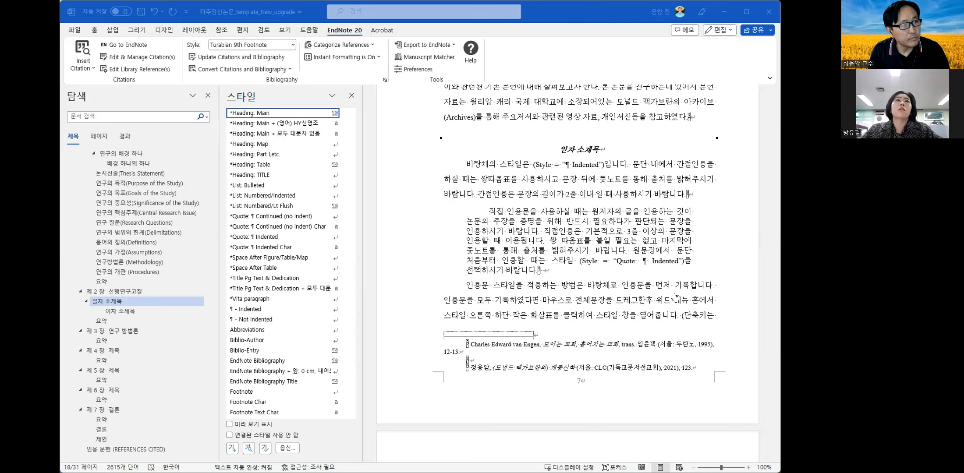
# Step: View the Export Traveling Library options in the PhD thesis document, then dismiss them and close that document
pyautogui.click(662, 286)
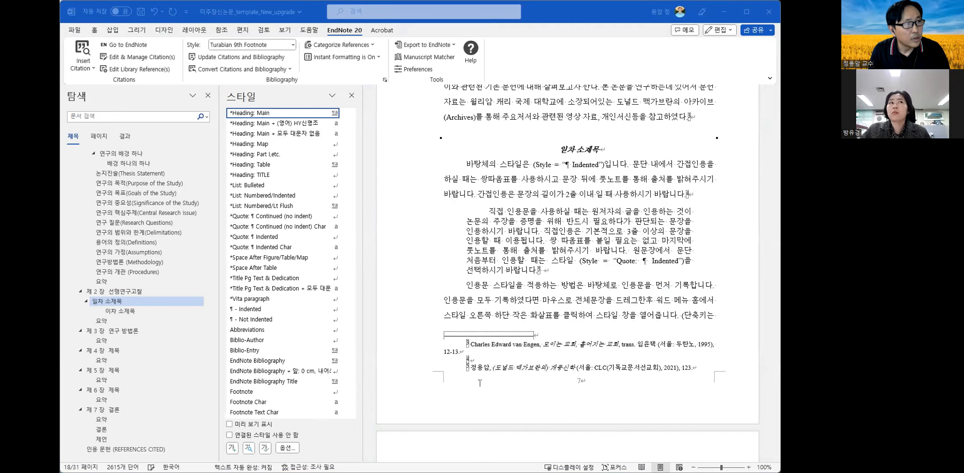
pyautogui.click(589, 353)
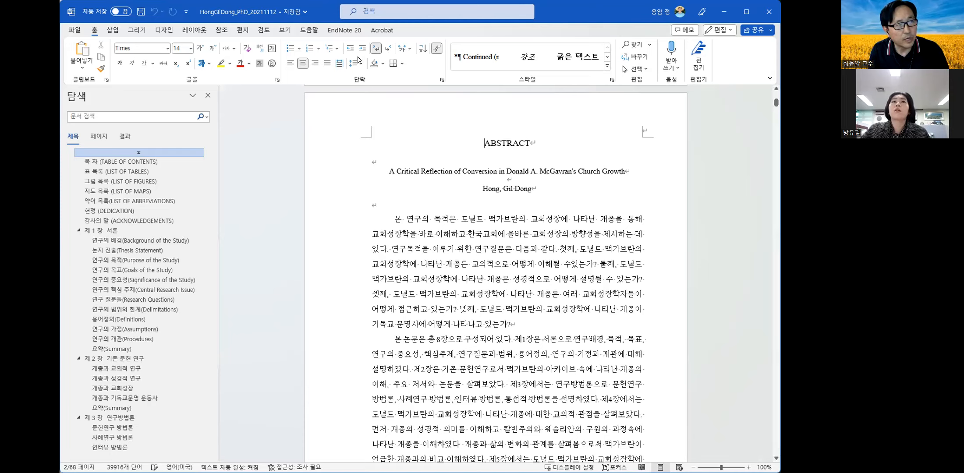
pyautogui.click(344, 36)
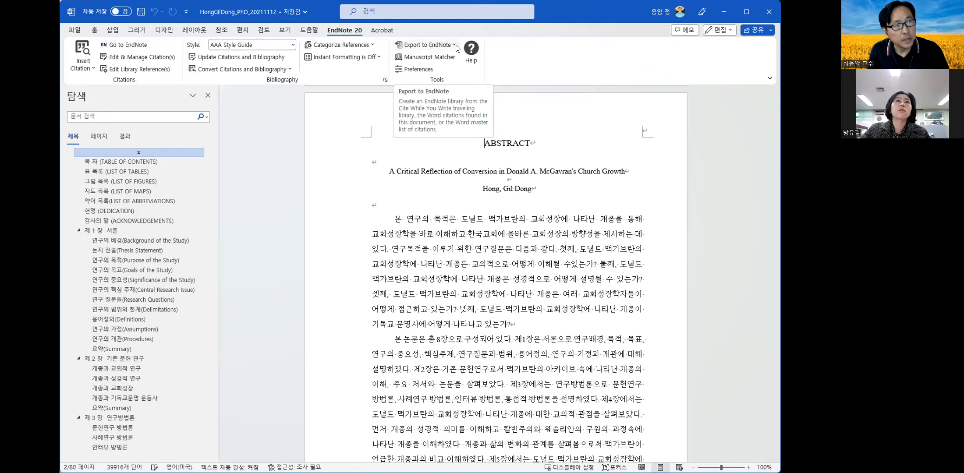
pyautogui.click(456, 46)
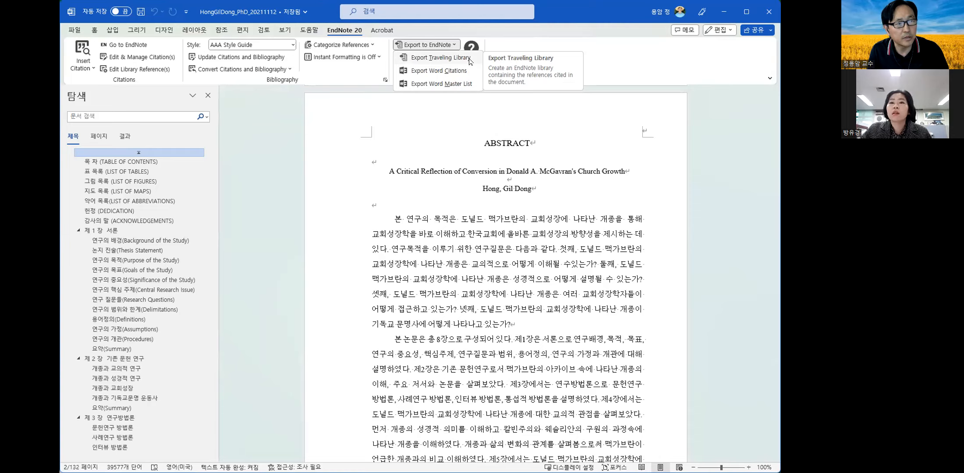
pyautogui.click(485, 246)
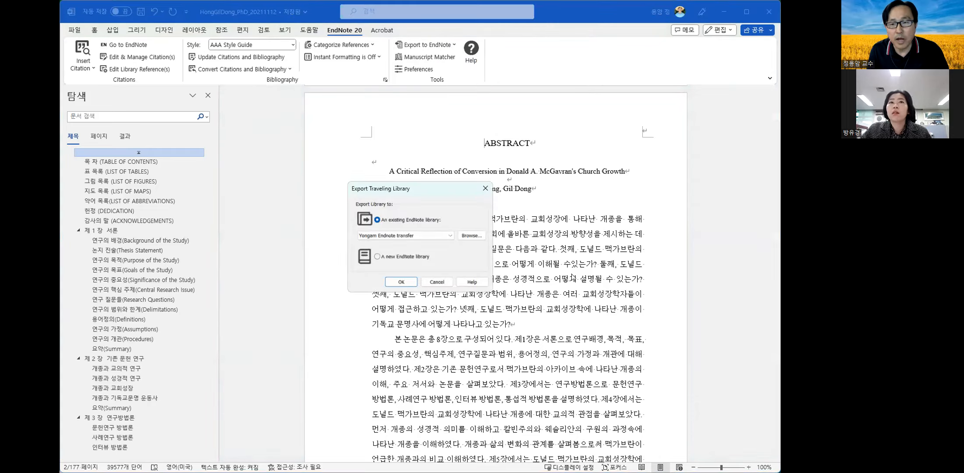
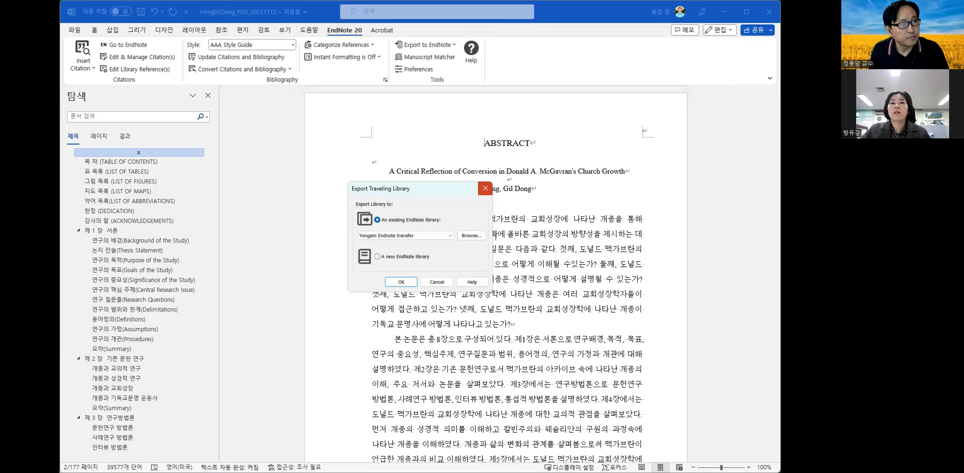
pyautogui.click(485, 189)
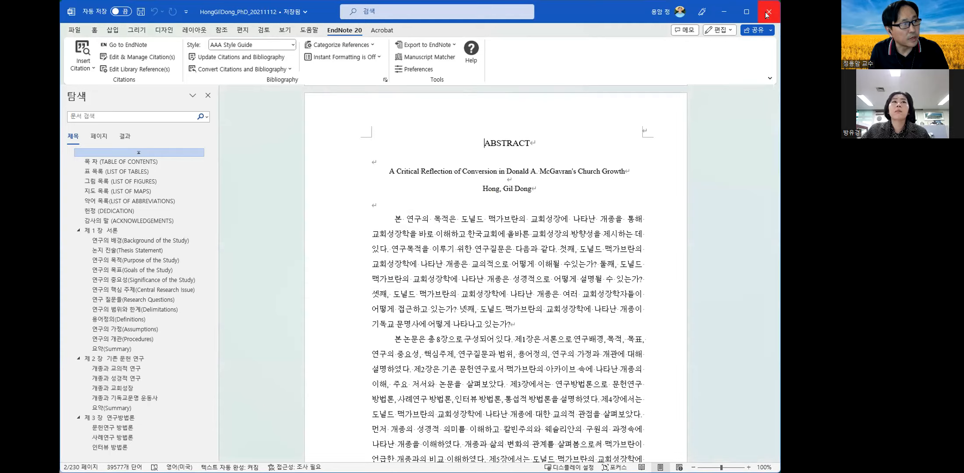
pyautogui.click(768, 13)
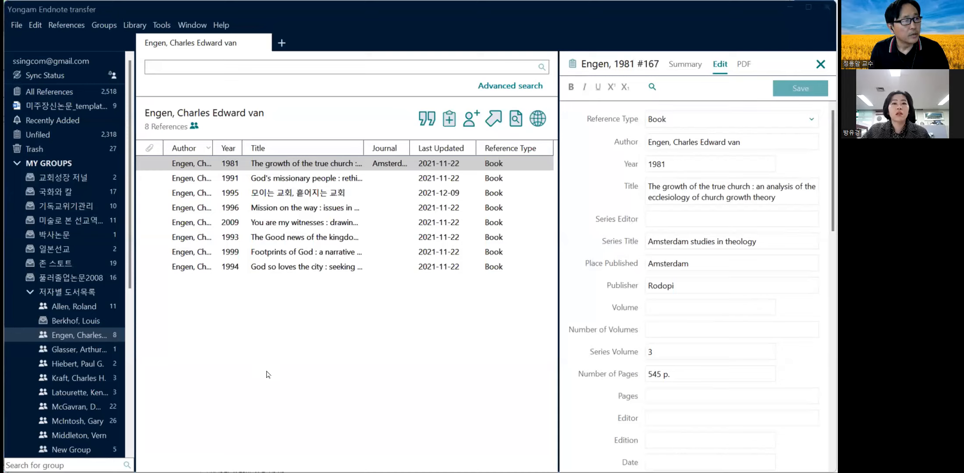
# Step: Switch to the EndNote library, show all references and look through the groups down to the online search connections
pyautogui.click(356, 361)
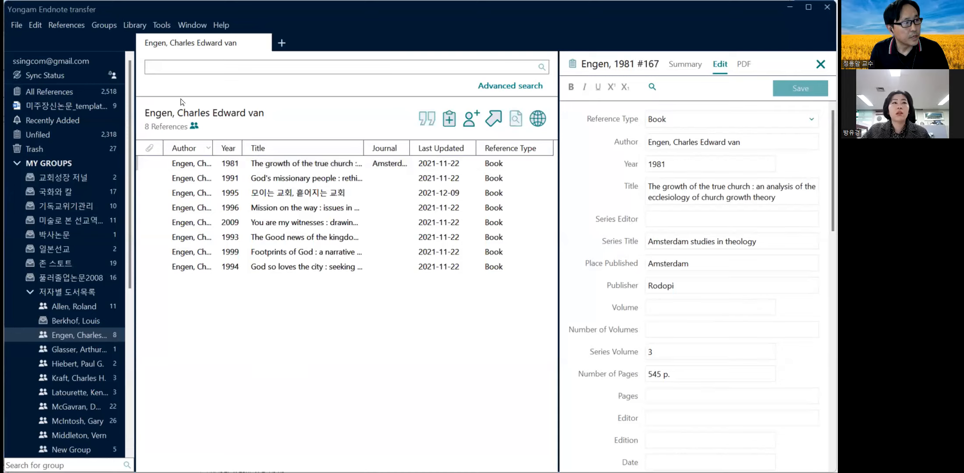
pyautogui.click(47, 90)
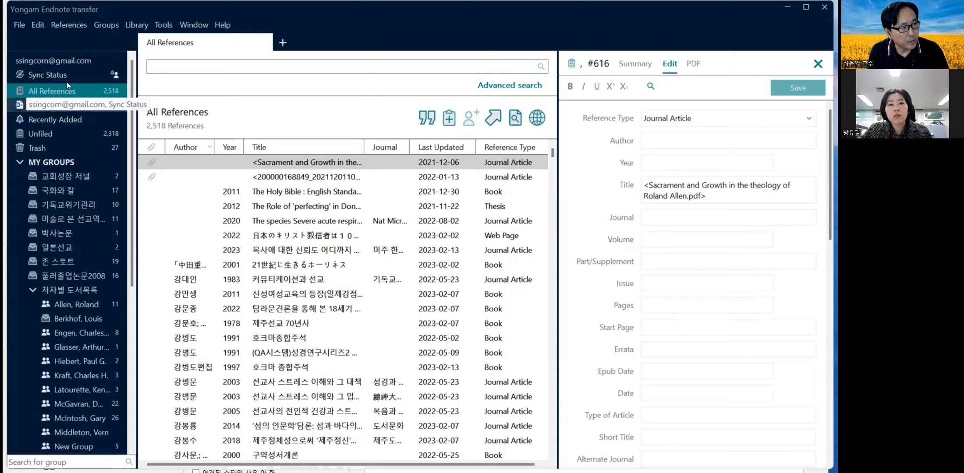
pyautogui.scroll(-5, 58, 247)
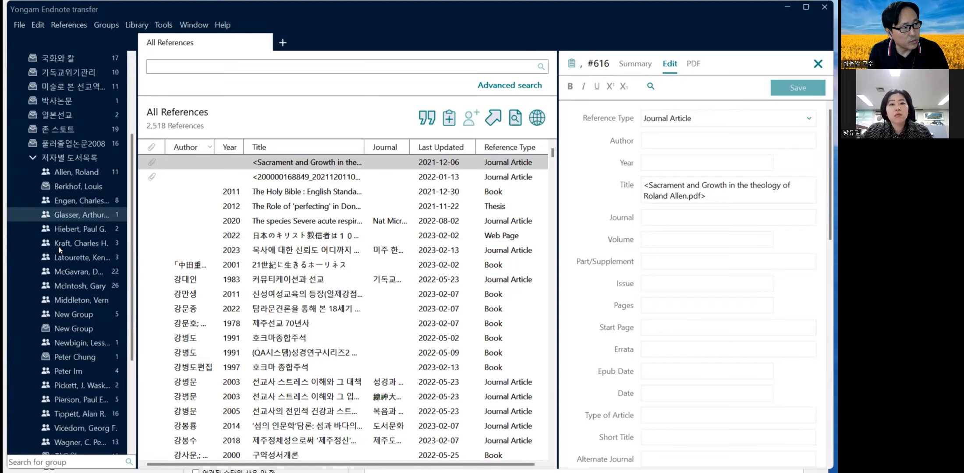
pyautogui.scroll(-1, 61, 250)
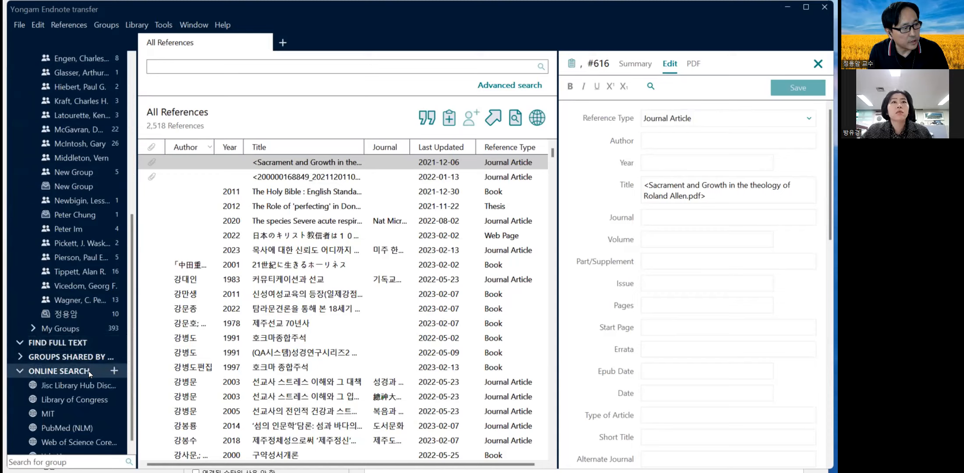
pyautogui.scroll(-1, 89, 371)
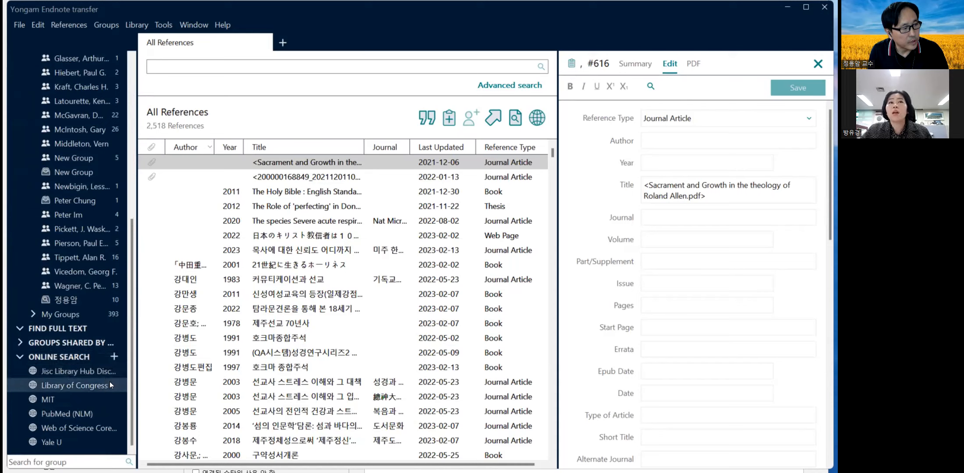
# Step: Add the York U library catalog as an EndNote online search connection
pyautogui.click(114, 357)
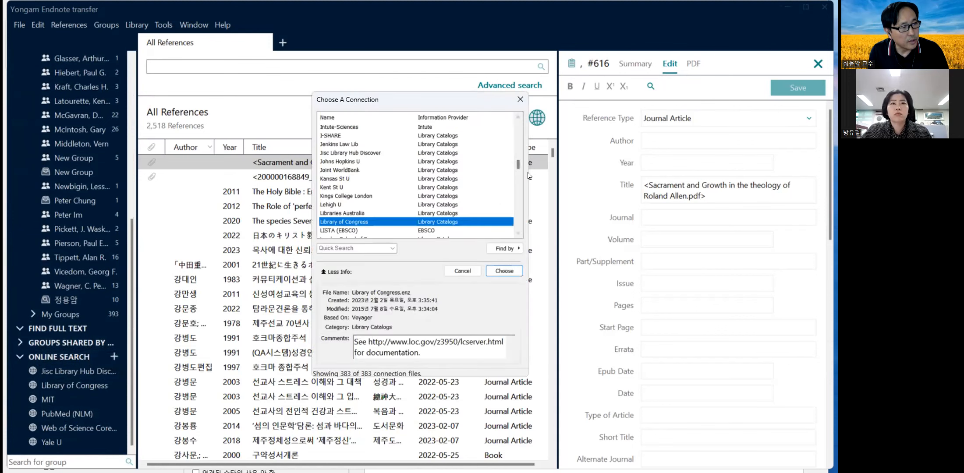
pyautogui.moveTo(519, 164); pyautogui.dragTo(520, 220)
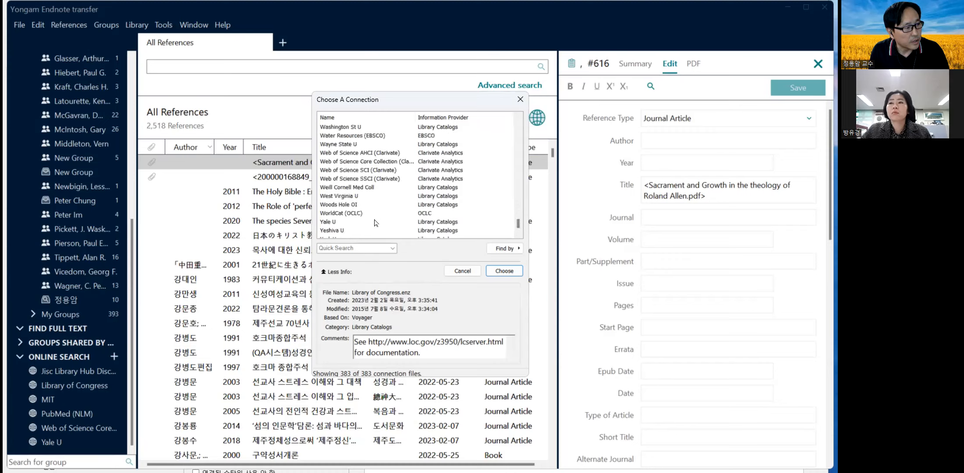
pyautogui.click(362, 222)
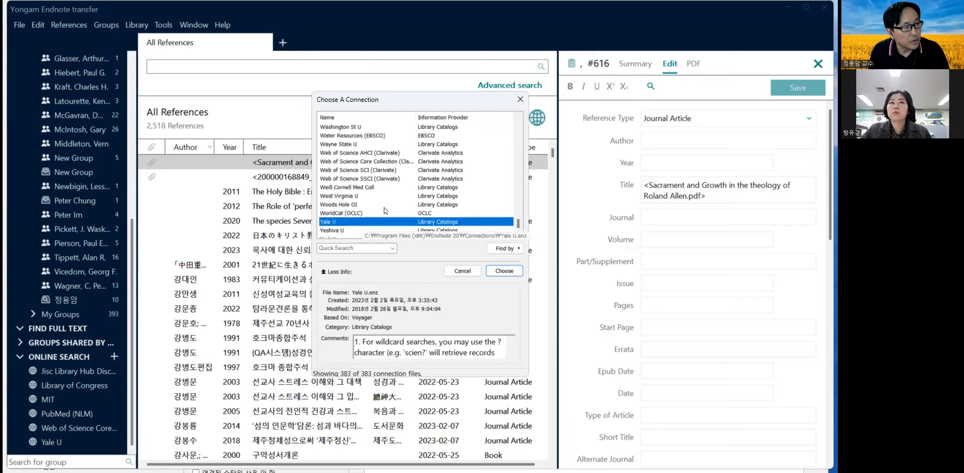
pyautogui.scroll(-1, 385, 206)
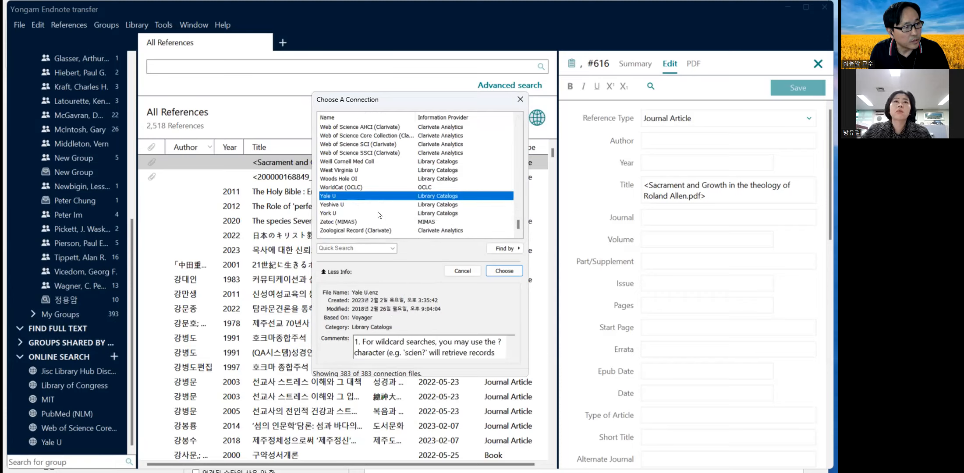
pyautogui.click(378, 213)
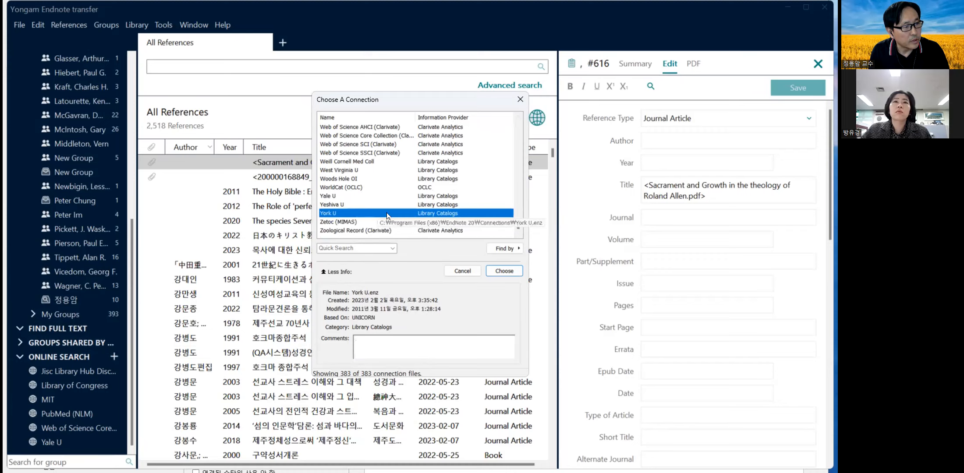
pyautogui.click(514, 271)
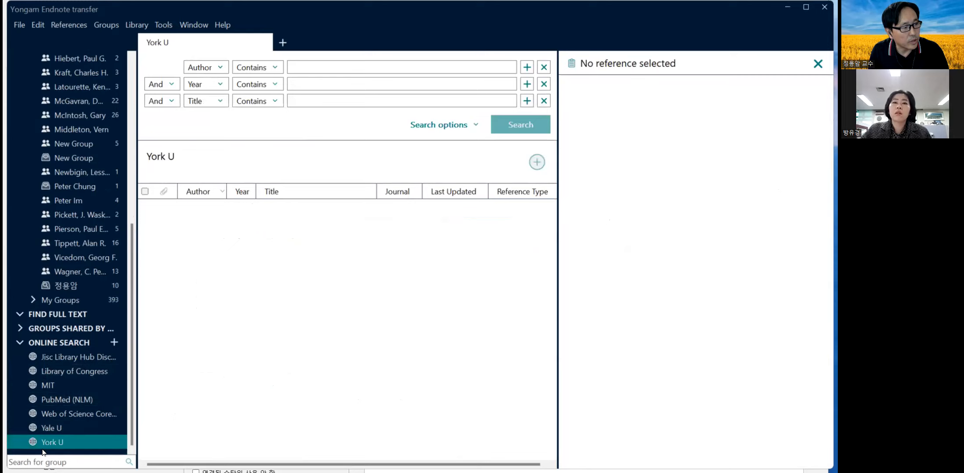
# Step: Delete the York U online search connection and look at the MIT and Yale U search forms
pyautogui.rightClick(89, 437)
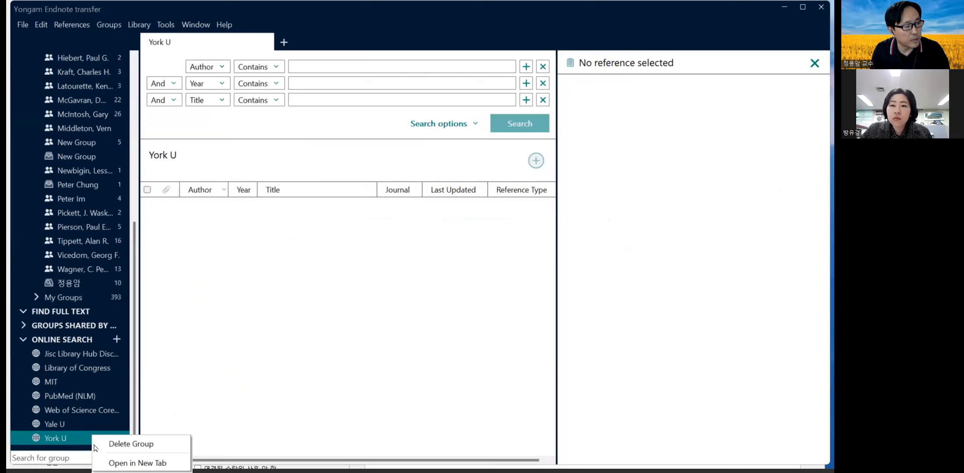
pyautogui.click(105, 445)
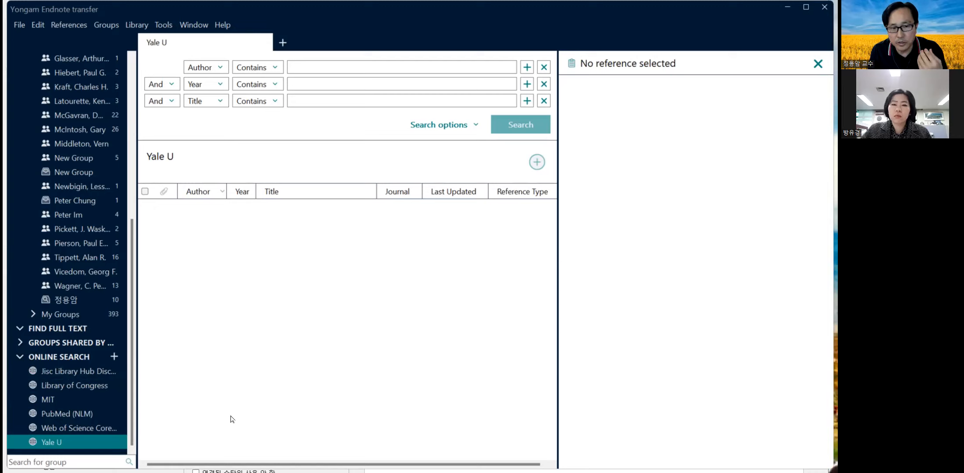
pyautogui.click(59, 392)
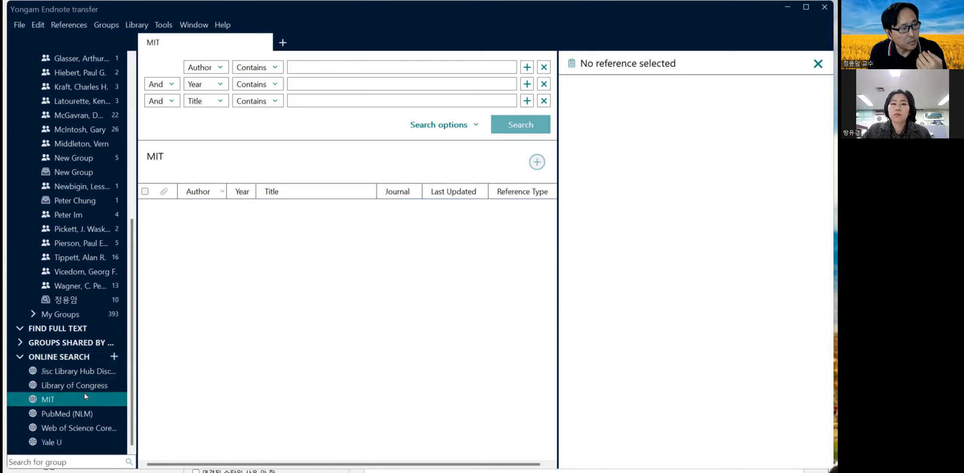
pyautogui.click(68, 438)
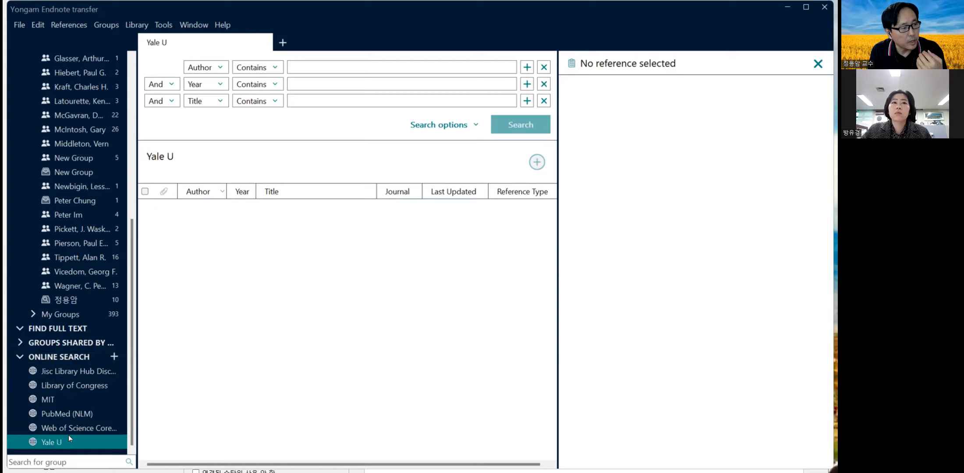
# Step: Try searching the Library of Congress for references by the author Donald Anderson McGavran
pyautogui.click(89, 384)
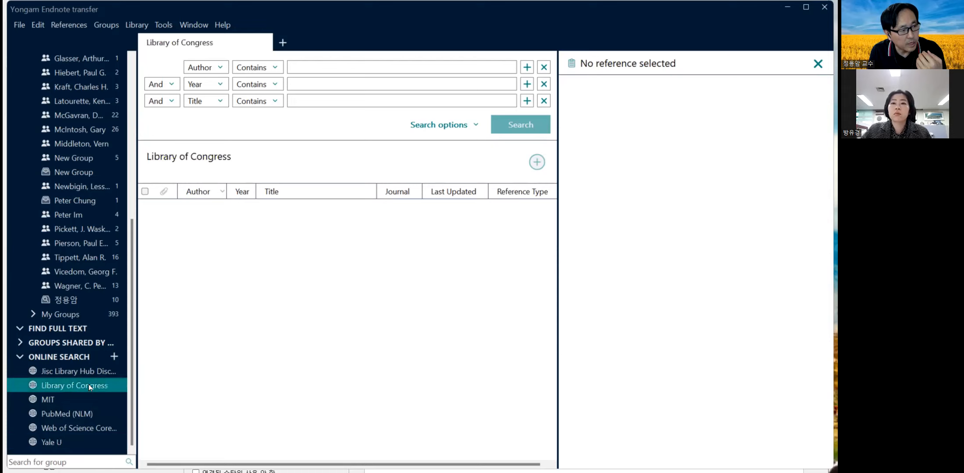
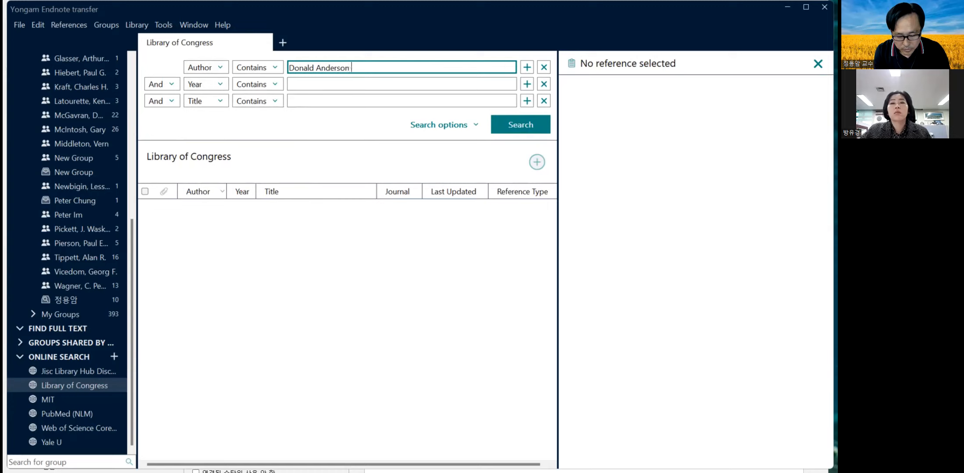
pyautogui.write('Ga')
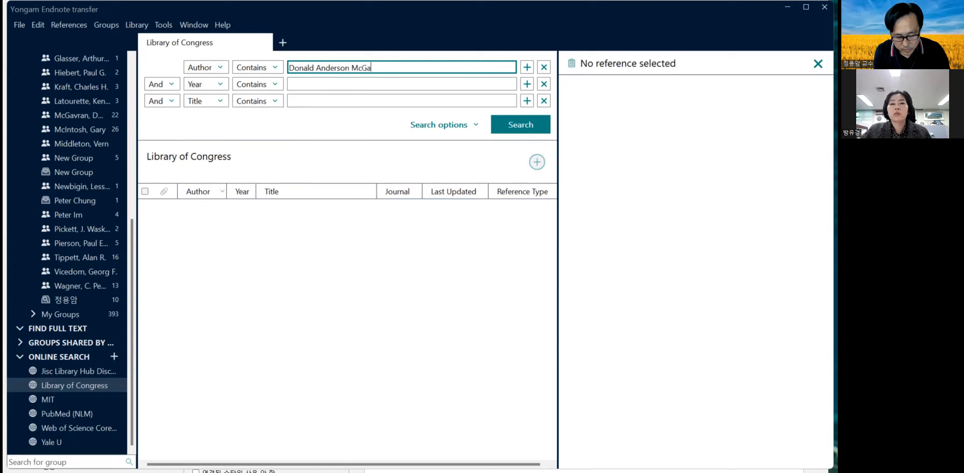
pyautogui.write('vran')
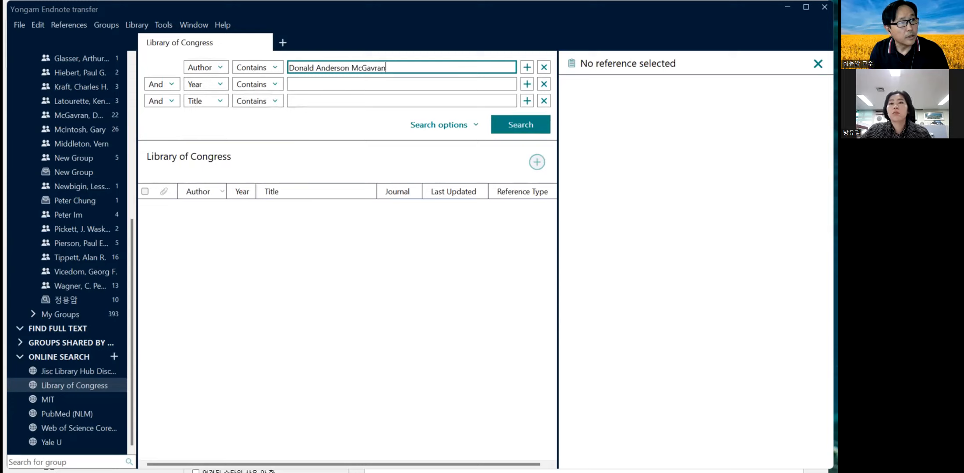
pyautogui.click(523, 134)
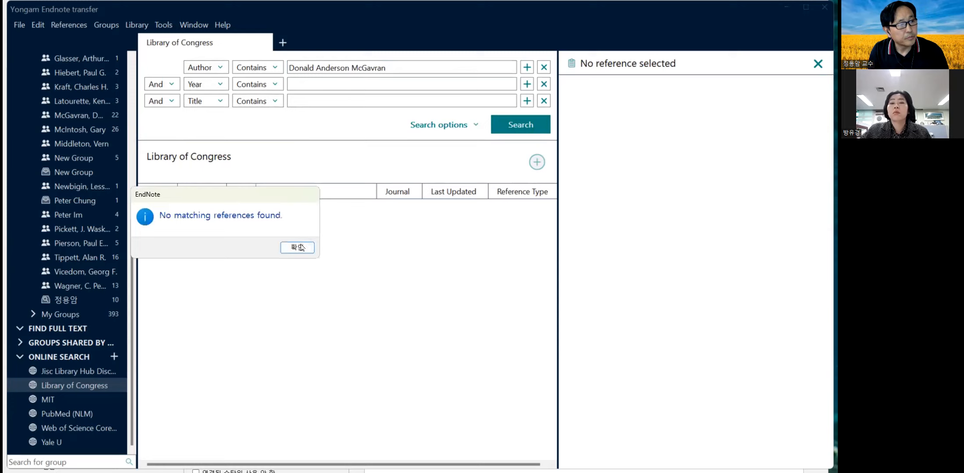
pyautogui.press('Return')
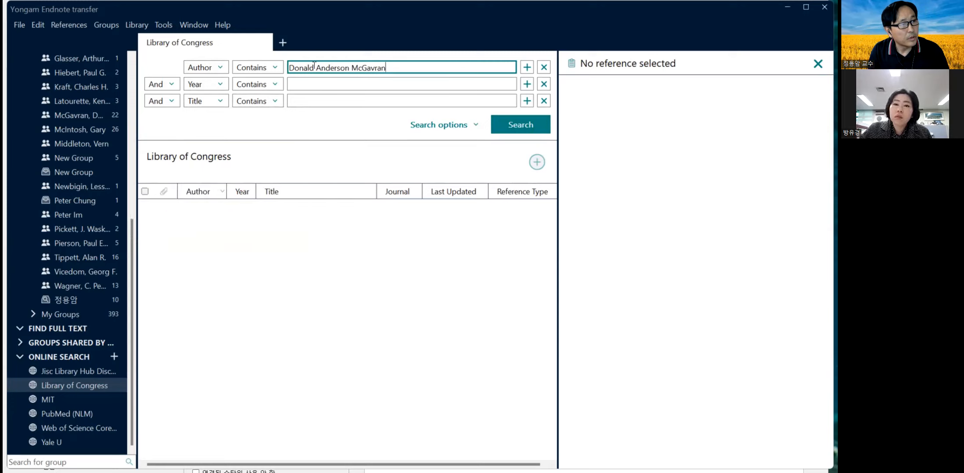
# Step: Shorten the author's middle name to search the Library of Congress for Donald A. McGavran
pyautogui.hotkey('ctrl', 'Left')
pyautogui.hotkey('ctrl', 'Left')
pyautogui.press('Delete')
pyautogui.press('Delete')
pyautogui.press('Delete')
pyautogui.press('Delete')
pyautogui.press('Delete')
pyautogui.press('Delete')
pyautogui.press('Delete')
pyautogui.press('Delete')
pyautogui.press('Delete')
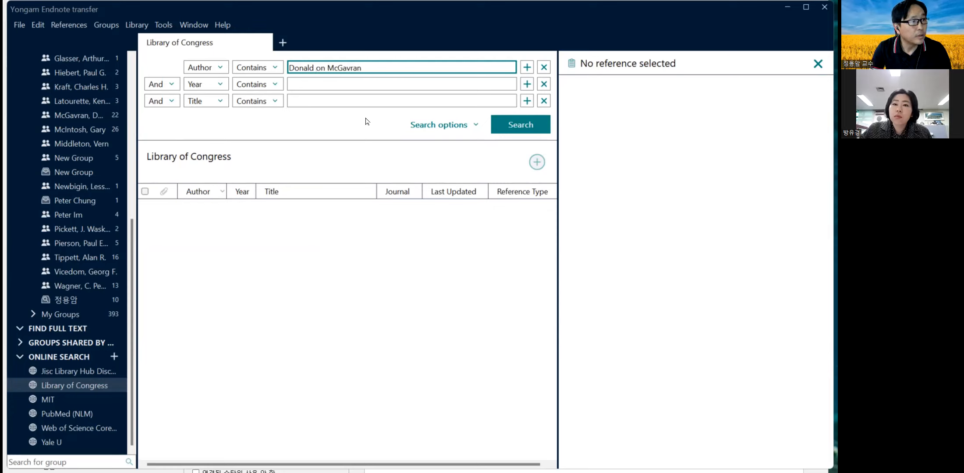
pyautogui.write('A .')
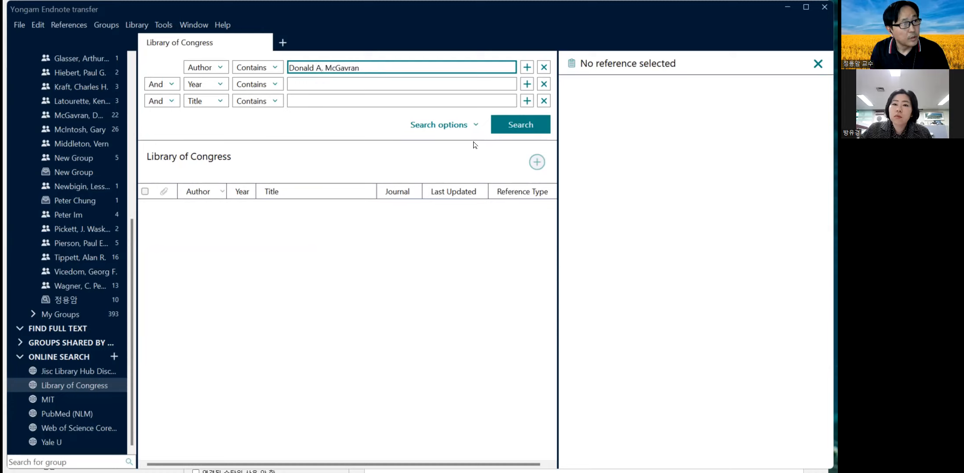
pyautogui.click(513, 122)
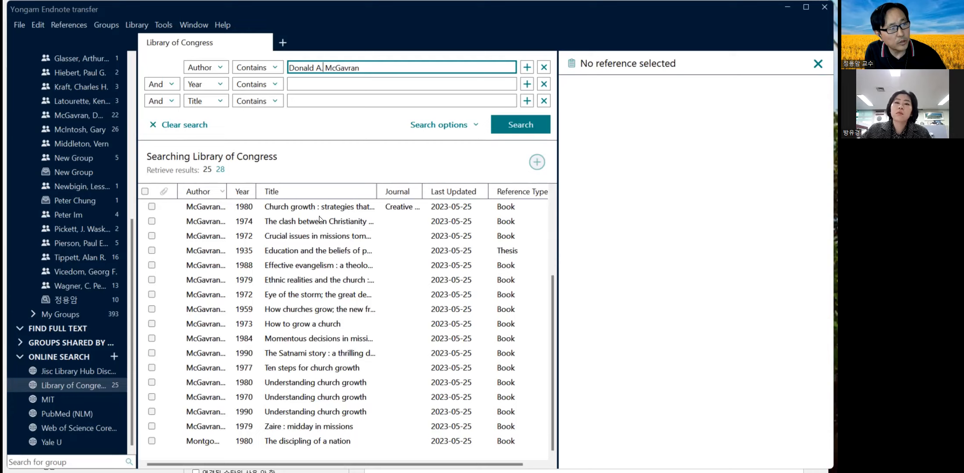
# Step: Select all retrieved references, view the options for copying them to a library, then show My Groups
pyautogui.click(144, 193)
pyautogui.click(144, 193)
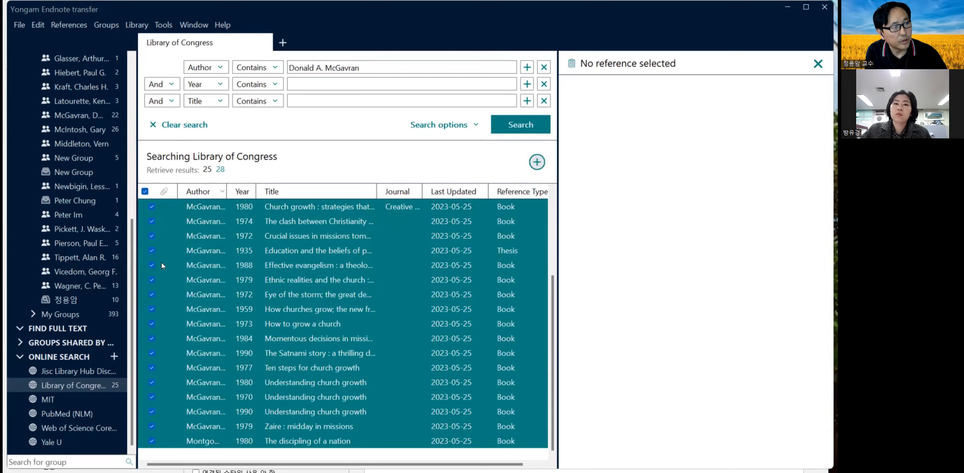
pyautogui.moveTo(132, 235); pyautogui.dragTo(134, 88)
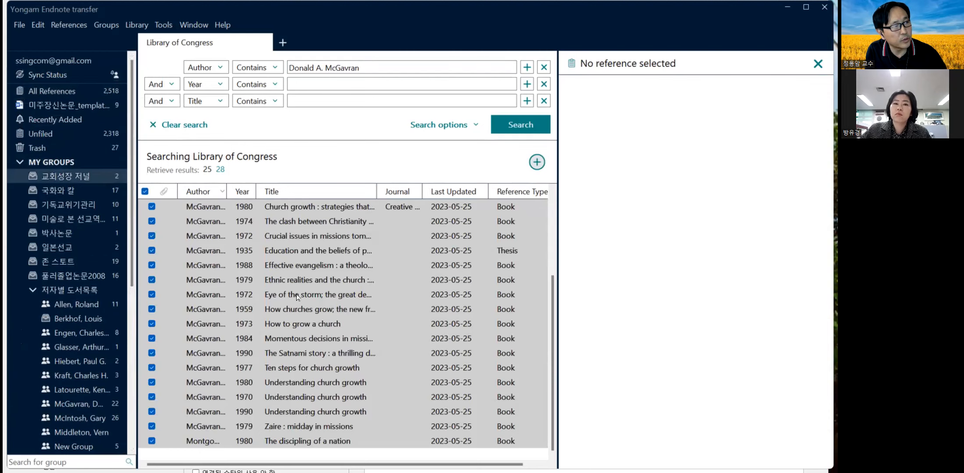
pyautogui.click(259, 259)
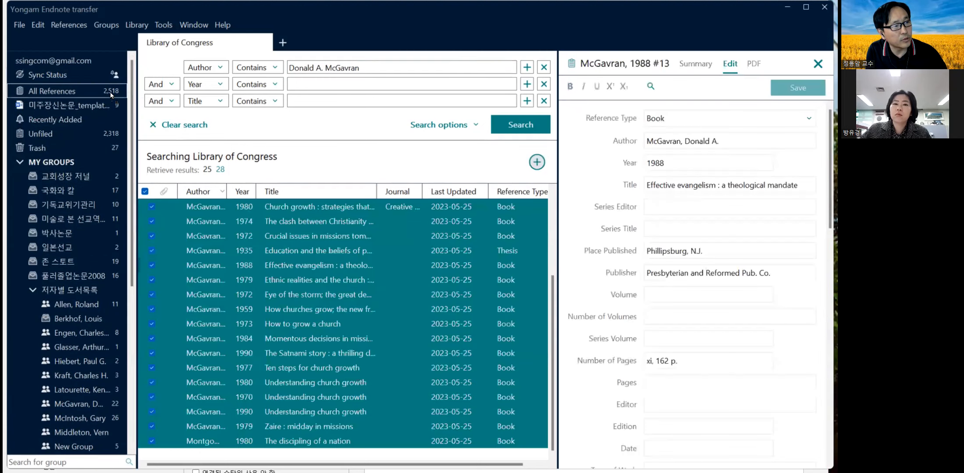
pyautogui.rightClick(323, 287)
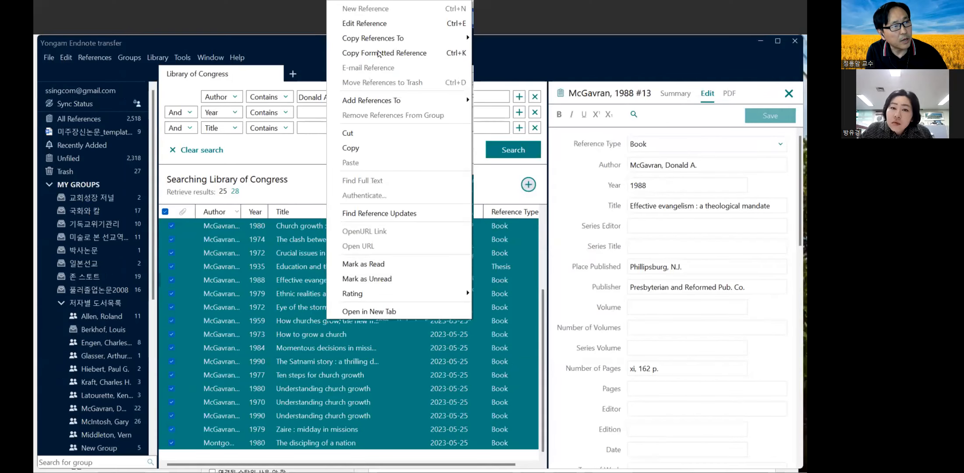
pyautogui.moveTo(387, 41)
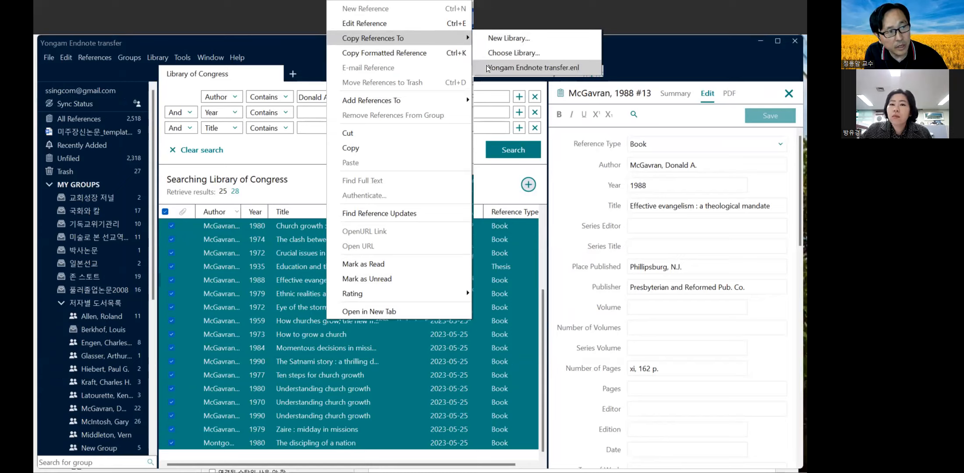
pyautogui.moveTo(333, 293)
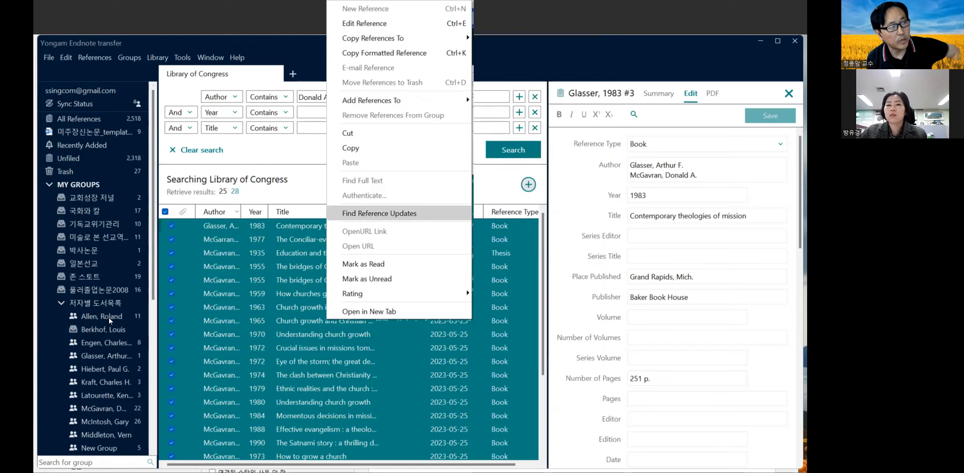
pyautogui.click(52, 180)
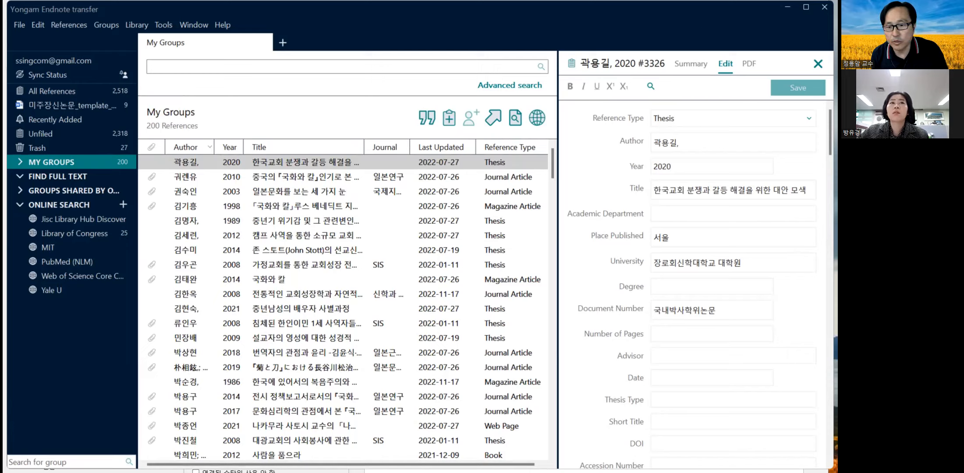
# Step: Switch to Chrome, open the bookmarked RISS site with its search field active, and close the Google tab
pyautogui.hotkey('alt', 'Tab')
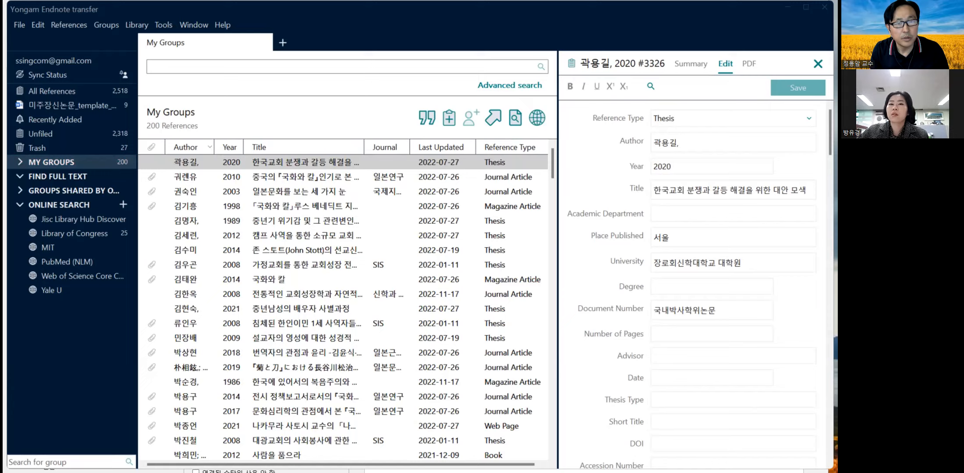
pyautogui.click(394, 471)
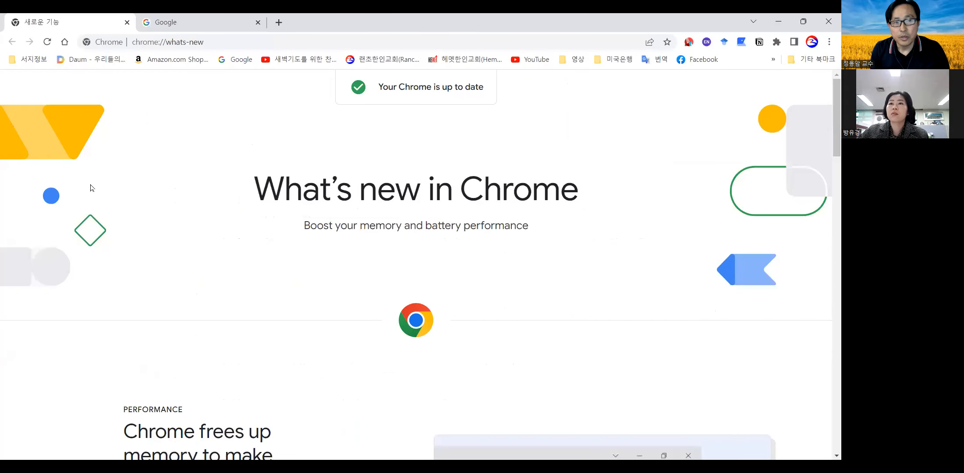
pyautogui.click(29, 59)
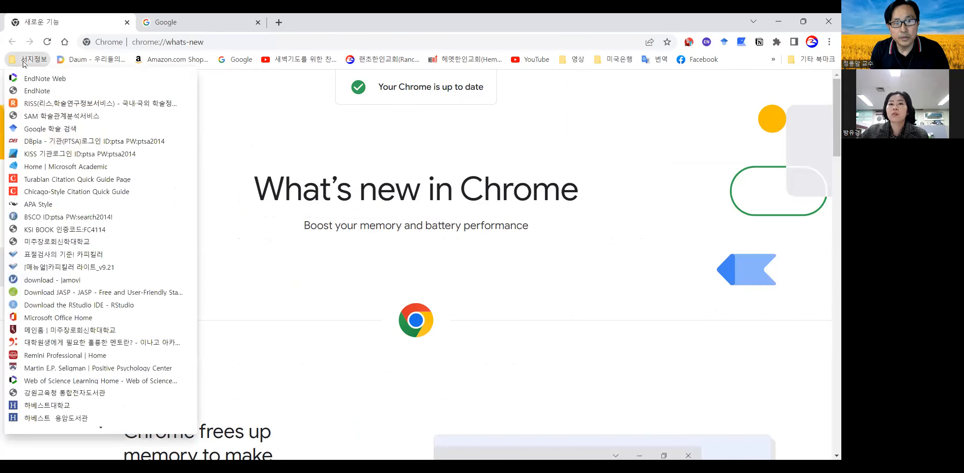
pyautogui.click(52, 103)
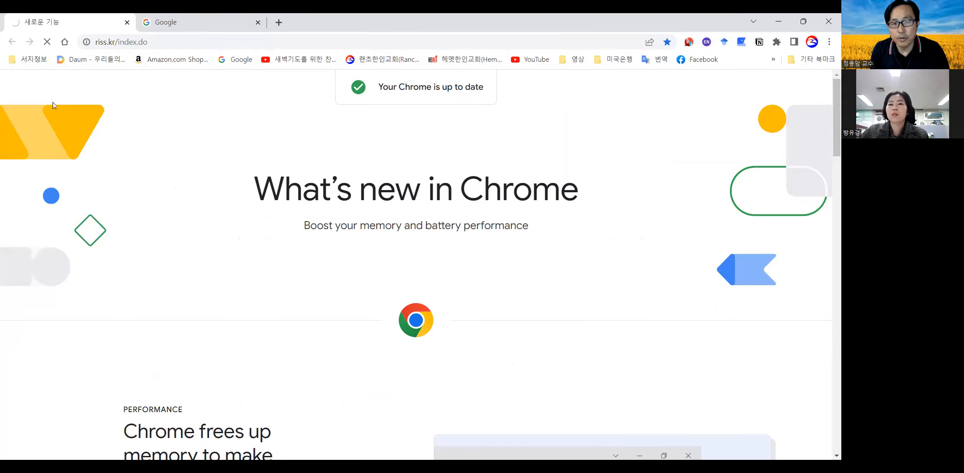
pyautogui.click(259, 22)
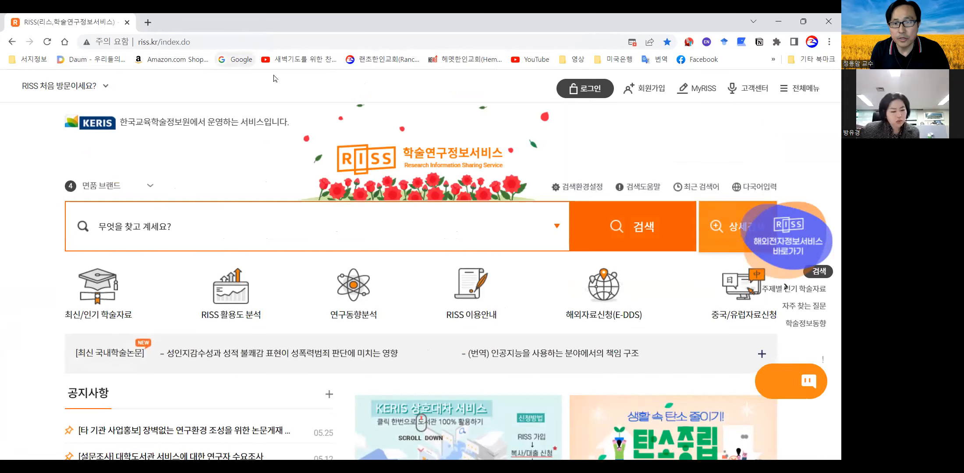
pyautogui.click(269, 227)
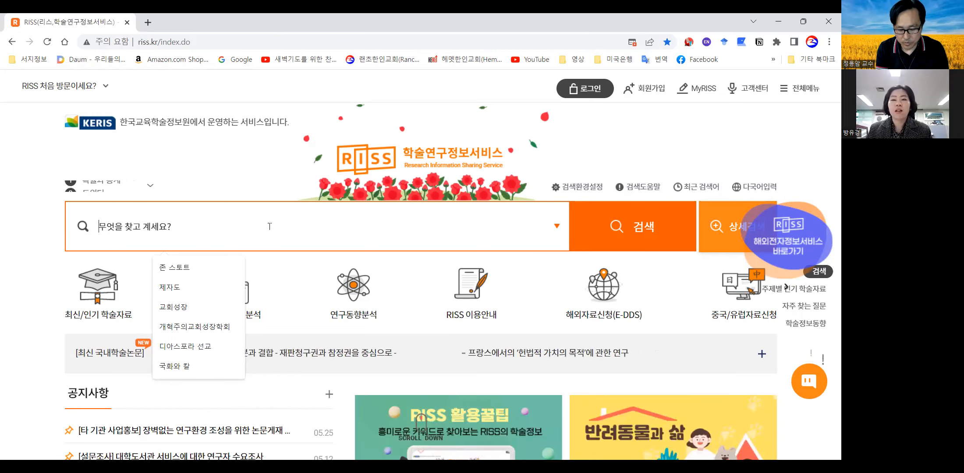
pyautogui.write('gksrnrryghl')
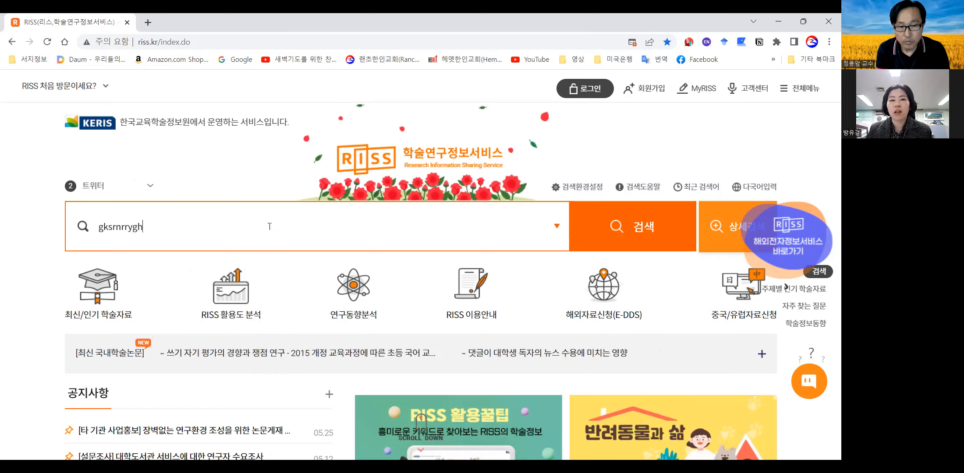
pyautogui.press('BackSpace')
pyautogui.press('BackSpace')
pyautogui.press('BackSpace')
pyautogui.press('BackSpace')
pyautogui.press('BackSpace')
pyautogui.press('BackSpace')
pyautogui.press('BackSpace')
pyautogui.press('BackSpace')
pyautogui.press('BackSpace')
pyautogui.press('BackSpace')
pyautogui.press('BackSpace')
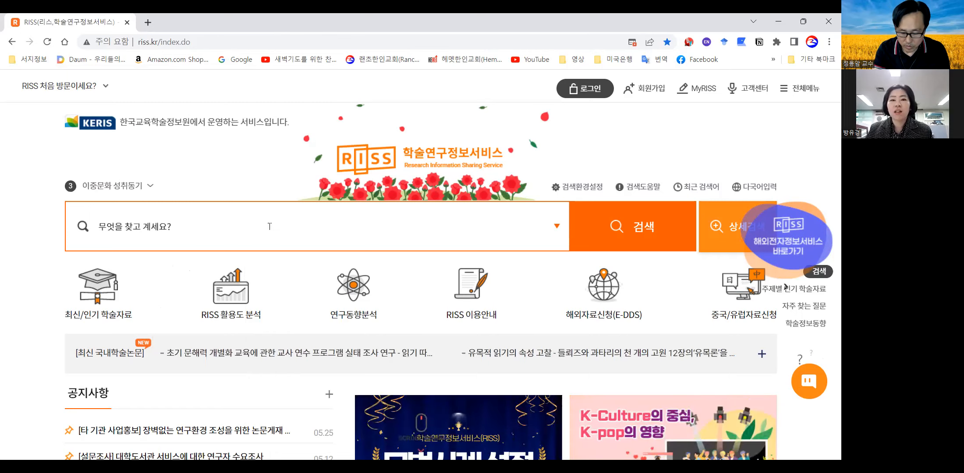
# Step: Search RISS for "한국교회 부흥과 성장" and look through the listed articles, theses and books
pyautogui.write('하')
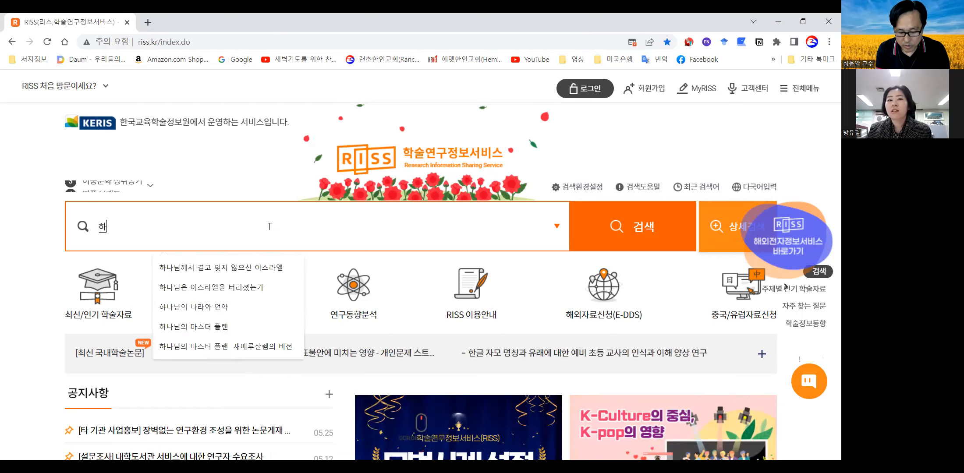
pyautogui.write('ㄴ국교회 부흥')
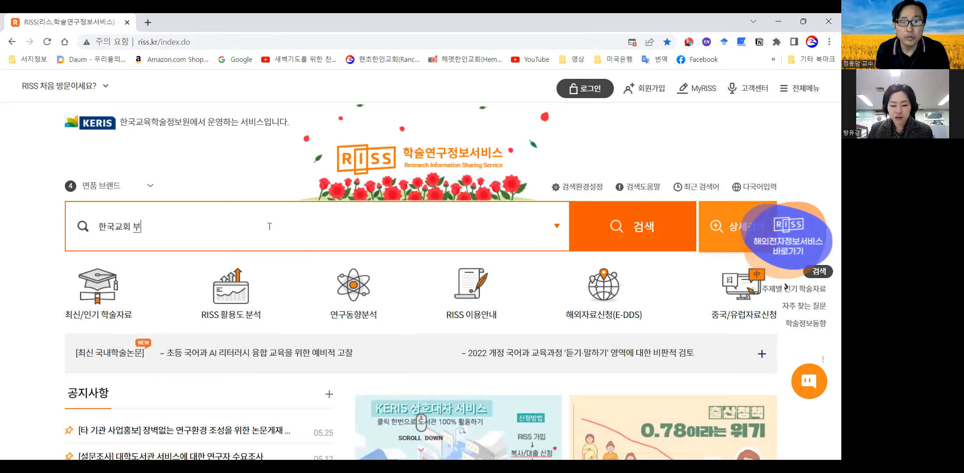
pyautogui.write('과 성ㅈ')
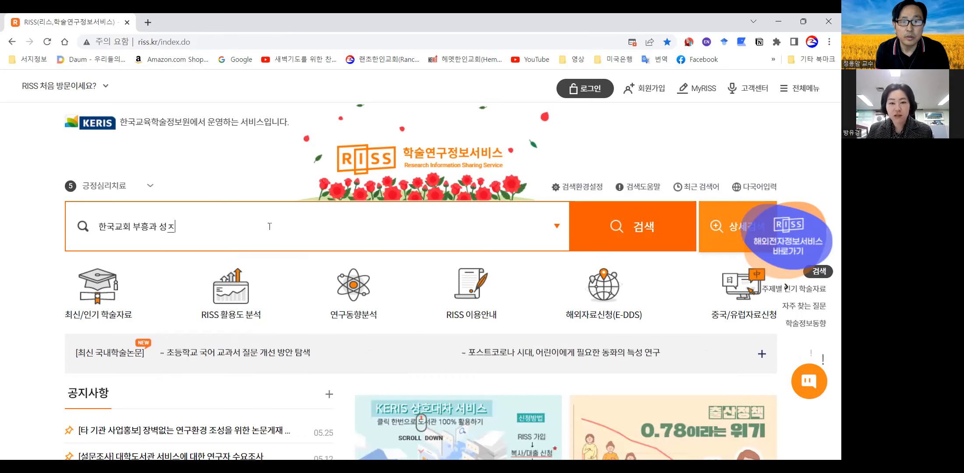
pyautogui.write('ㅏㅇ')
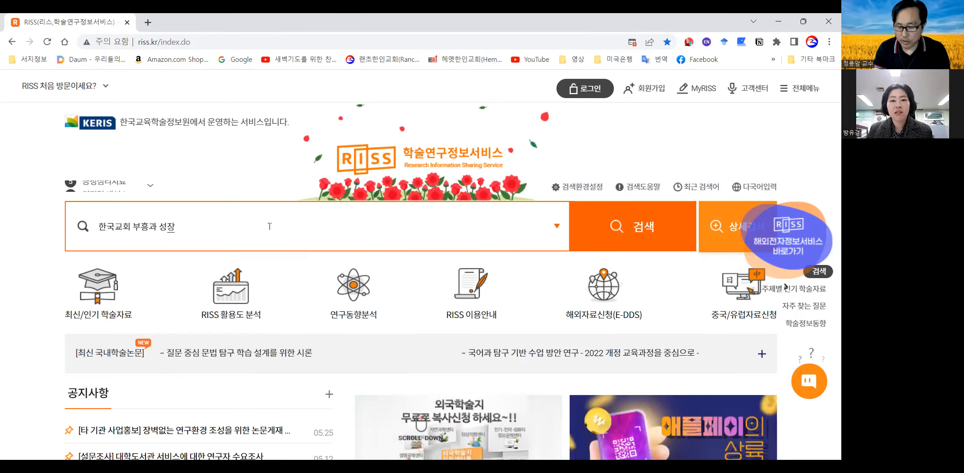
pyautogui.press('Return')
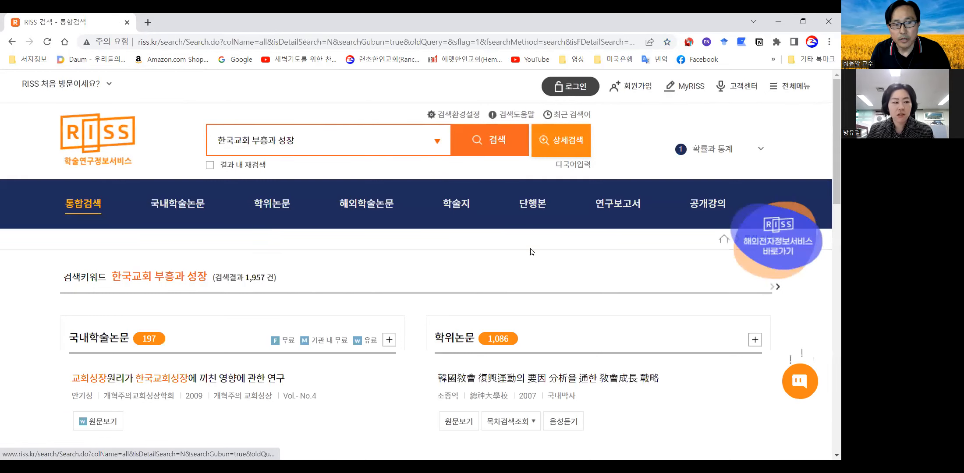
pyautogui.scroll(-2, 469, 302)
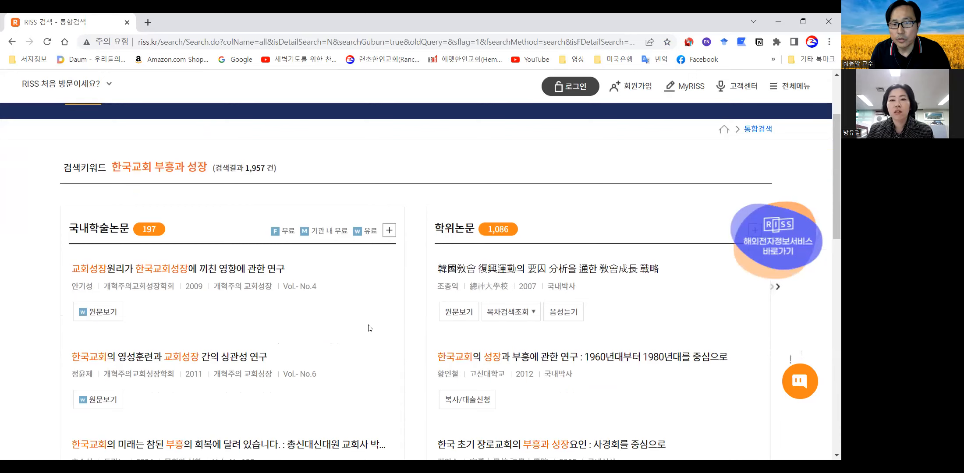
pyautogui.scroll(-3, 376, 312)
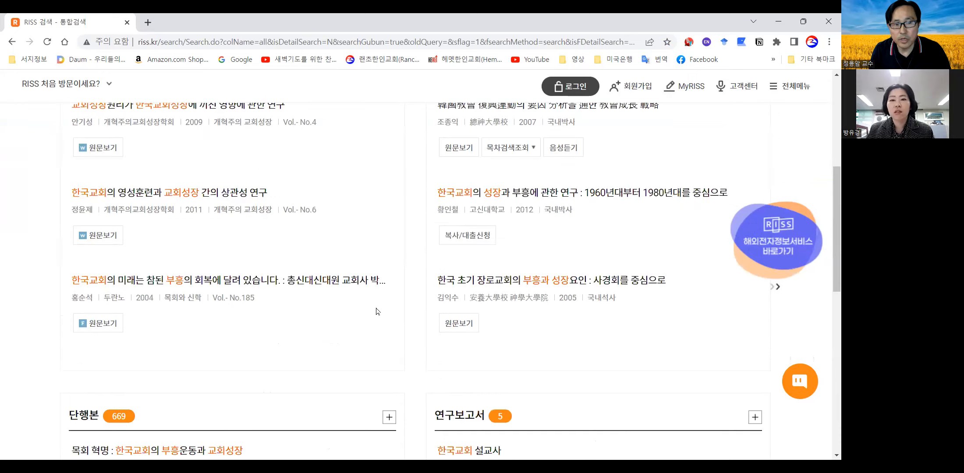
# Step: Look over the combined RISS results and open the full list of degree theses (학위논문)
pyautogui.scroll(-1, 376, 312)
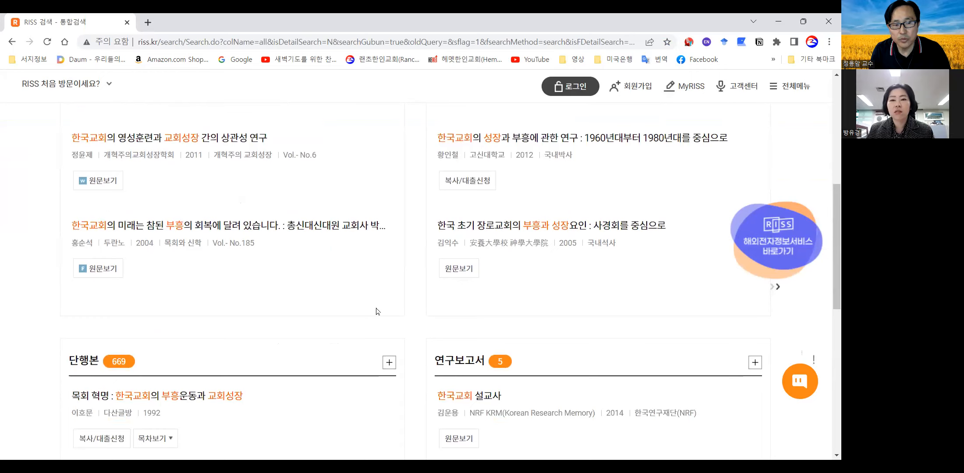
pyautogui.scroll(5, 376, 311)
pyautogui.scroll(-1, 376, 312)
pyautogui.scroll(2, 376, 311)
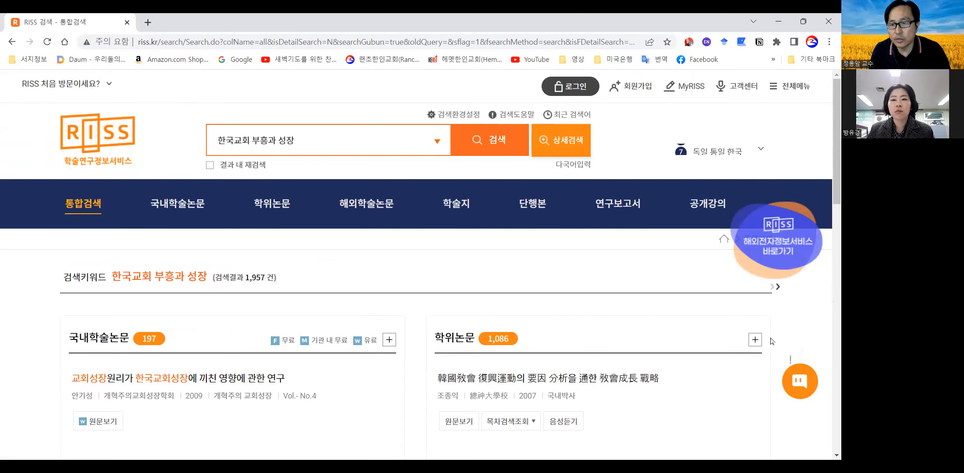
pyautogui.click(759, 341)
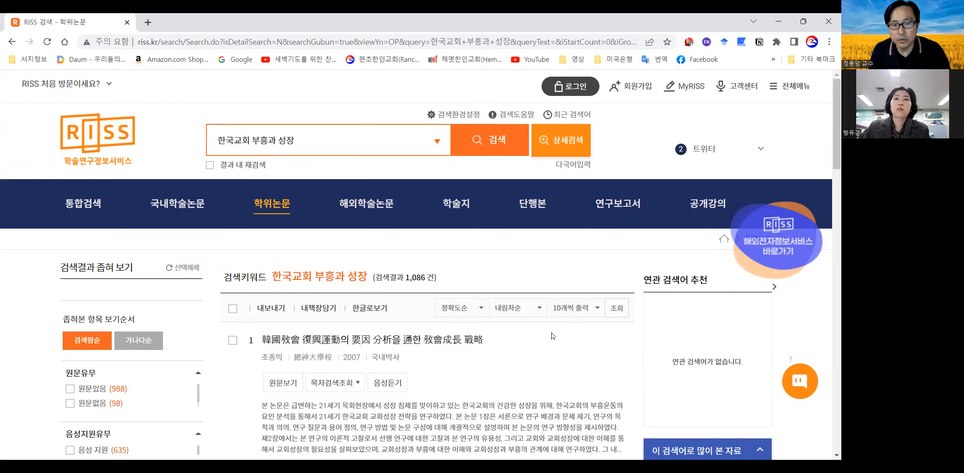
# Step: Narrow the theses by degree type to domestic and foreign doctorates (국내박사 and 해외박사)
pyautogui.scroll(-1, 538, 340)
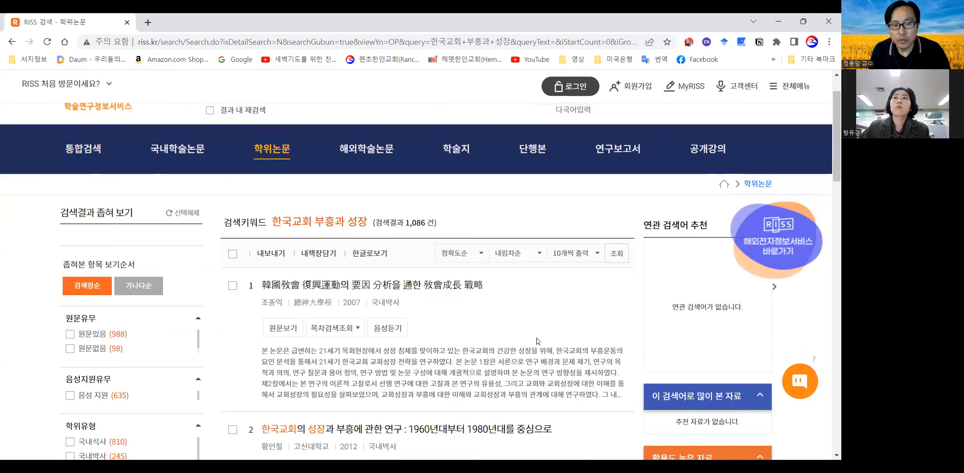
pyautogui.scroll(-3, 539, 341)
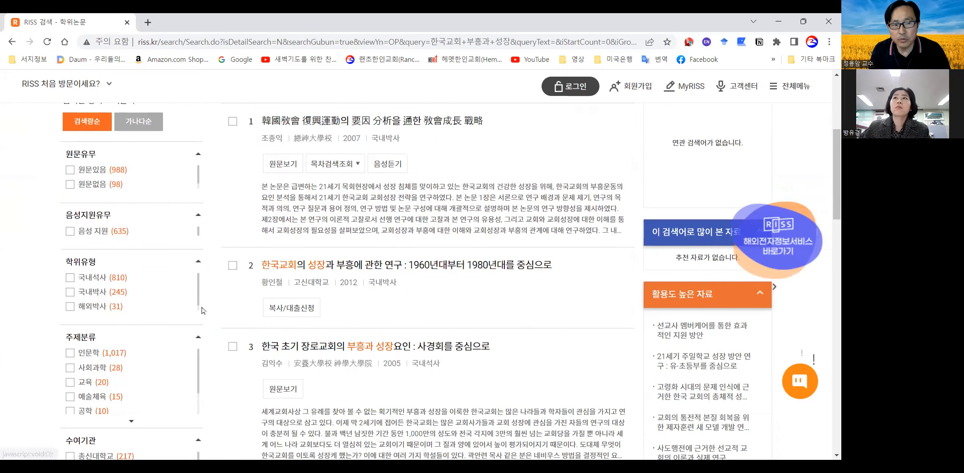
pyautogui.click(70, 292)
pyautogui.click(70, 307)
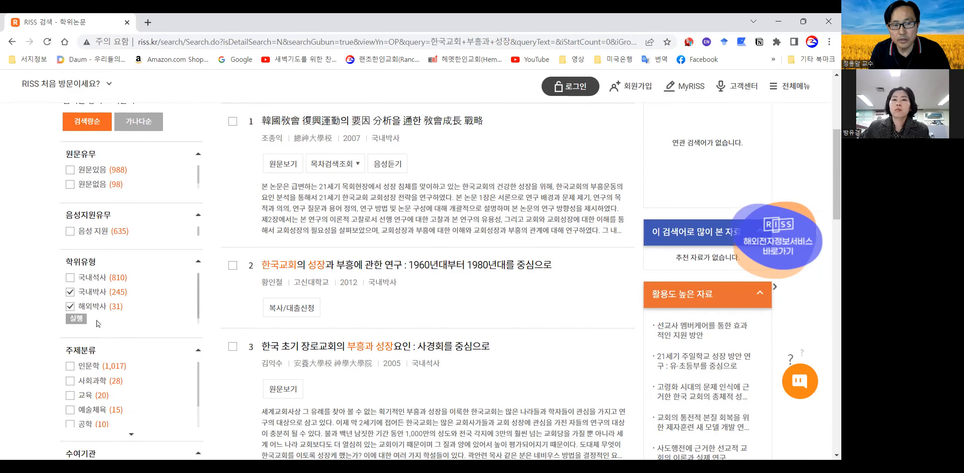
pyautogui.click(74, 325)
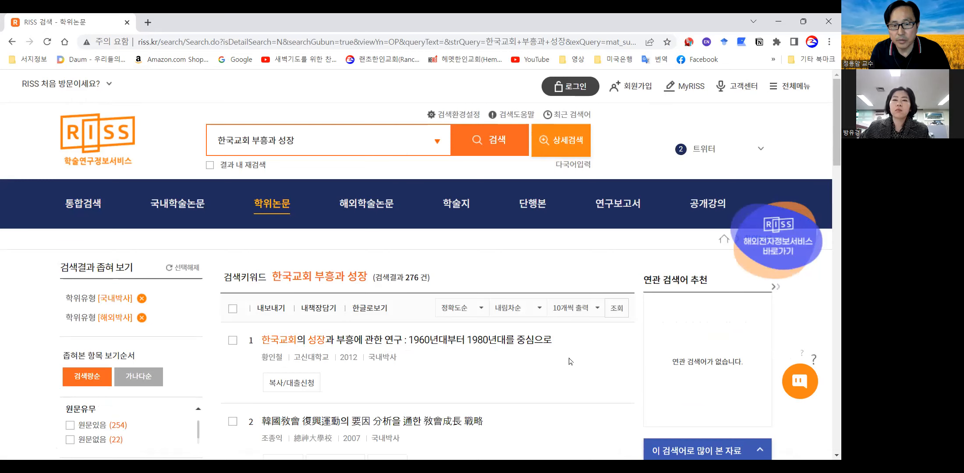
# Step: Look through the ten doctoral dissertations on the first results page for titles relevant to Korean church revival and growth
pyautogui.scroll(-3, 569, 361)
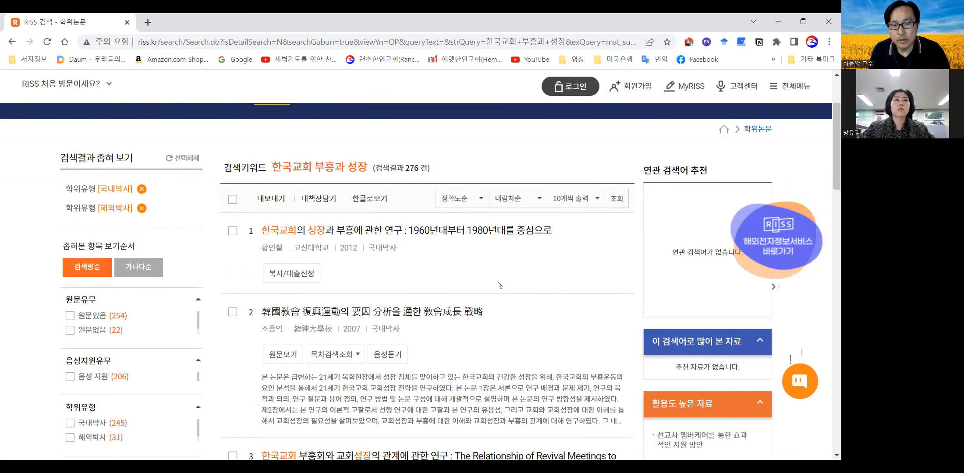
pyautogui.scroll(-3, 546, 301)
pyautogui.scroll(-3, 546, 301)
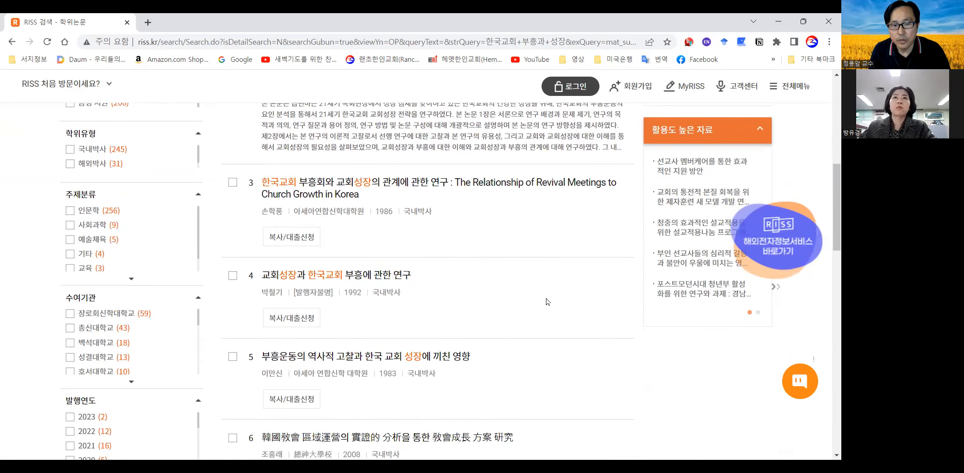
pyautogui.scroll(-5, 546, 301)
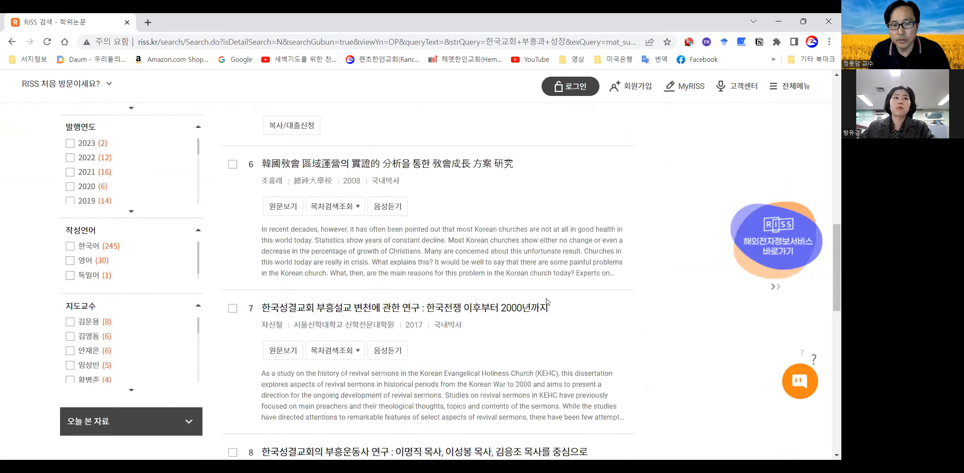
pyautogui.scroll(-3, 546, 302)
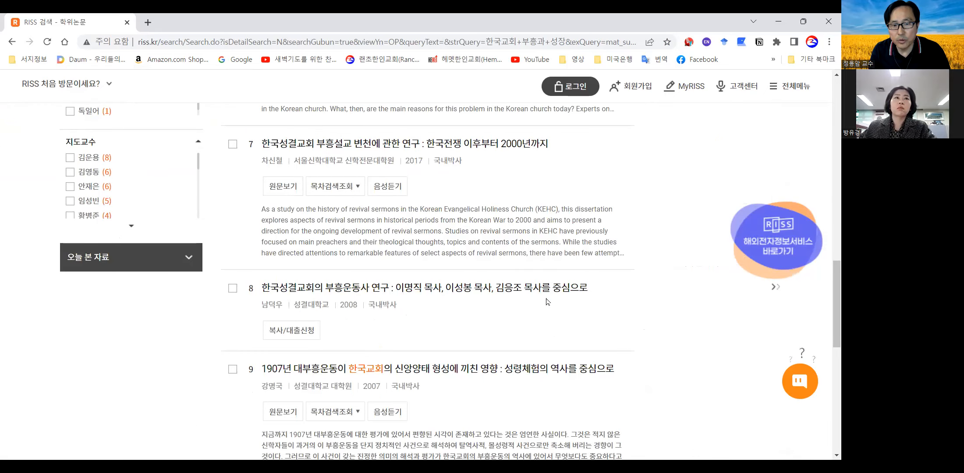
pyautogui.scroll(-7, 546, 299)
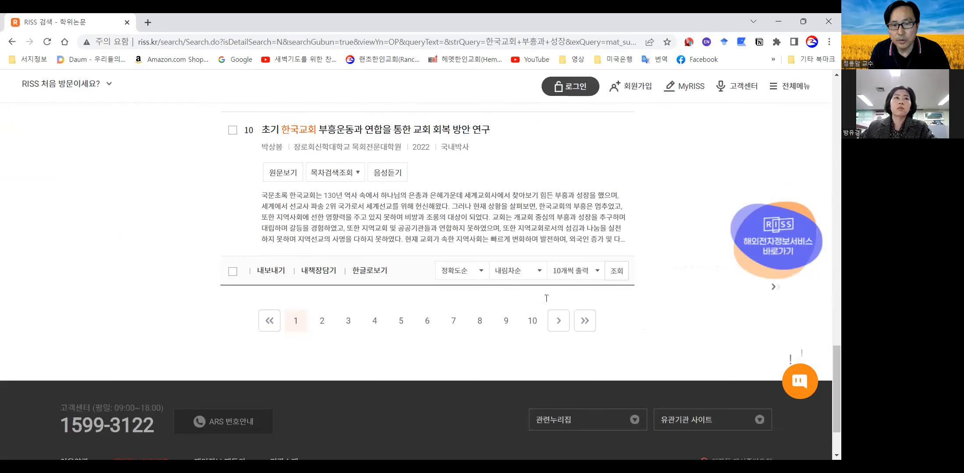
pyautogui.scroll(11, 546, 302)
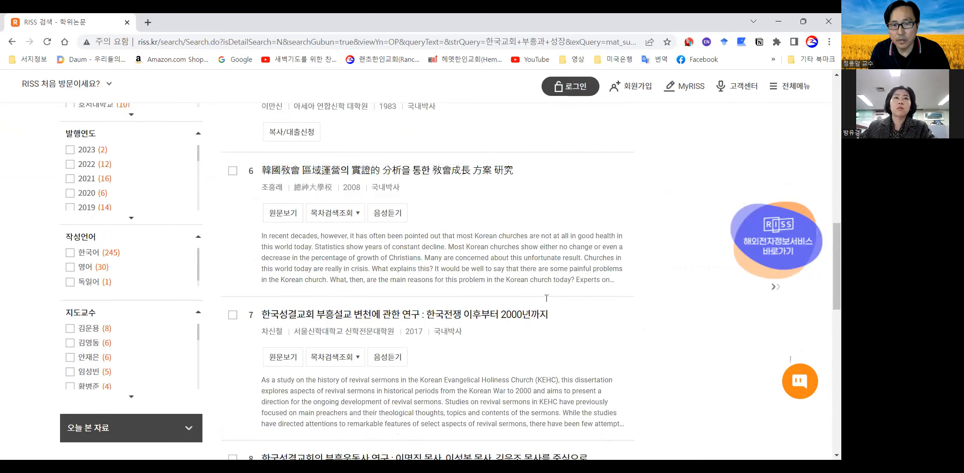
pyautogui.scroll(12, 546, 298)
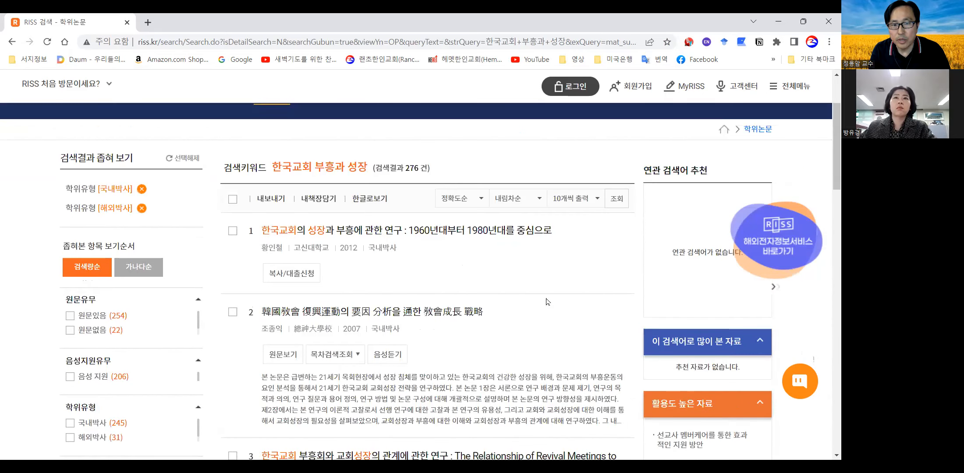
pyautogui.click(233, 231)
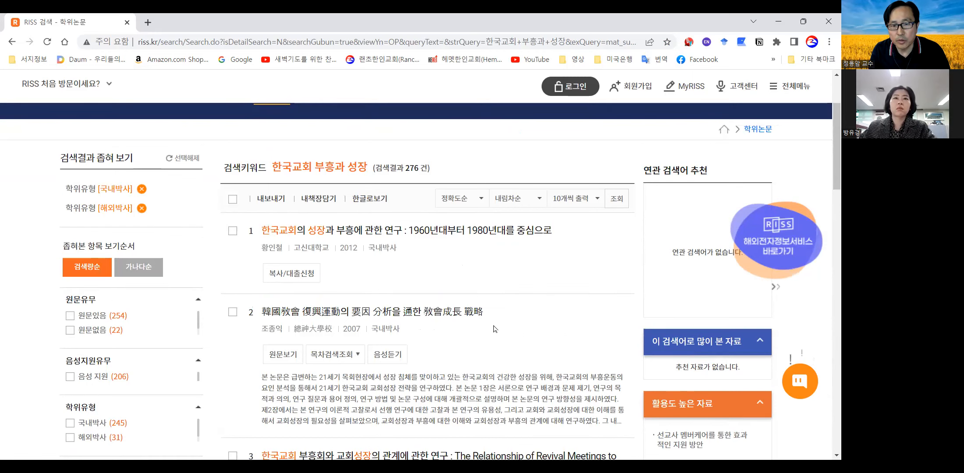
pyautogui.scroll(-4, 495, 329)
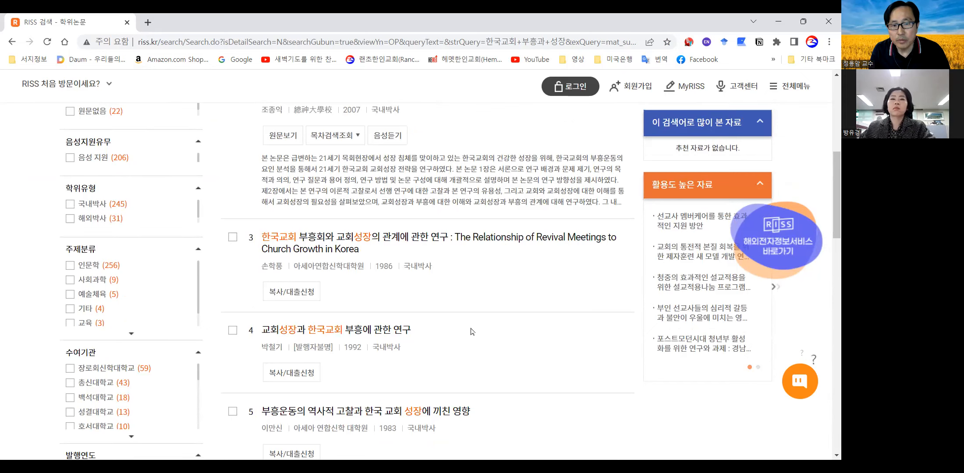
pyautogui.scroll(-5, 471, 332)
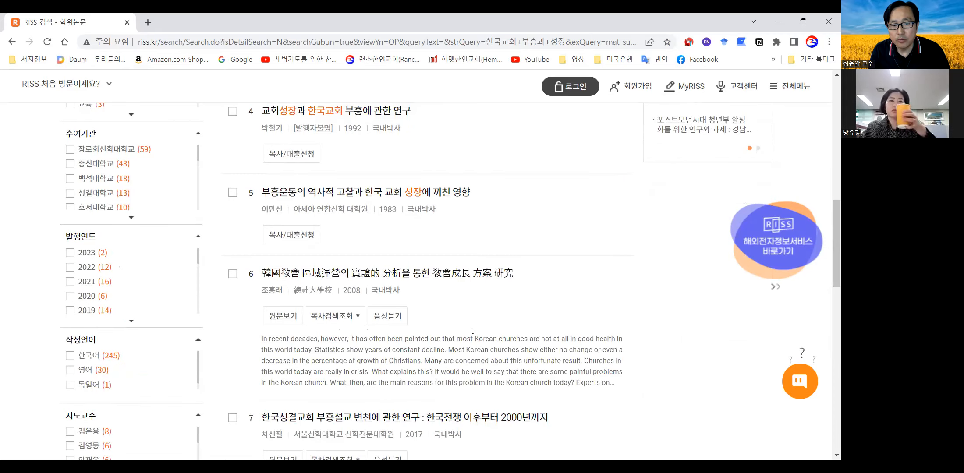
pyautogui.scroll(-2, 471, 332)
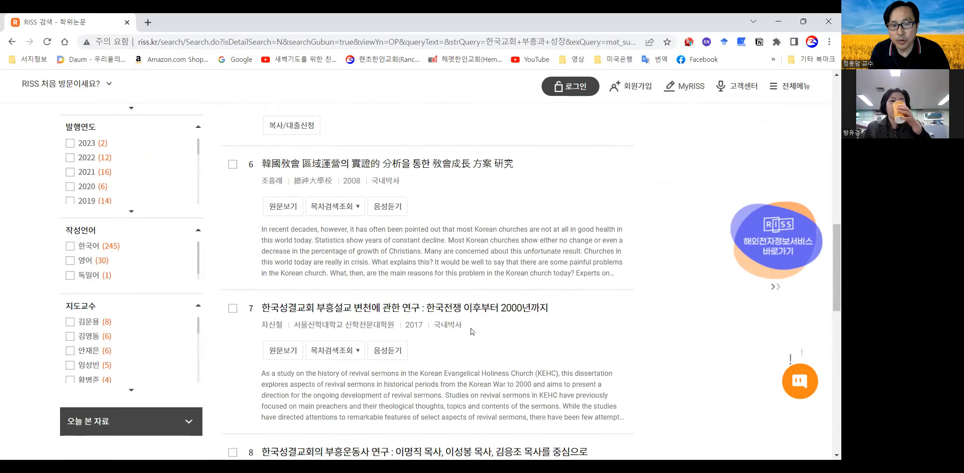
pyautogui.scroll(-6, 471, 332)
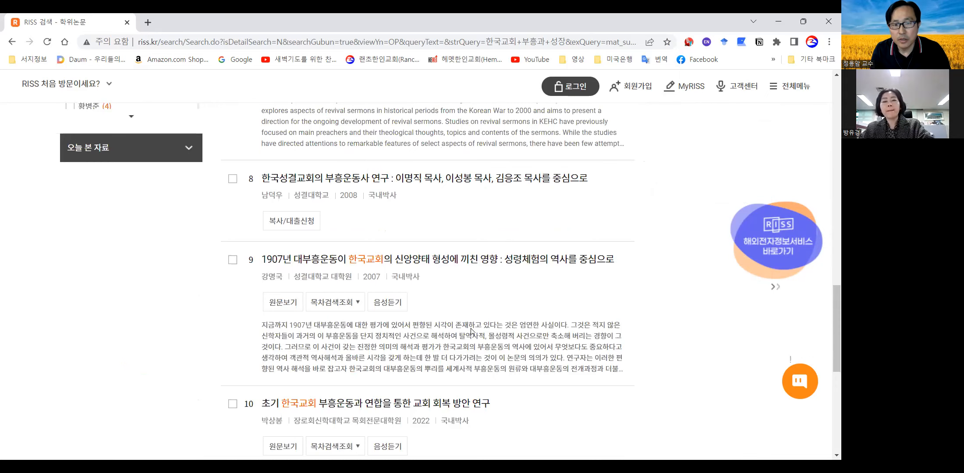
pyautogui.scroll(-2, 471, 327)
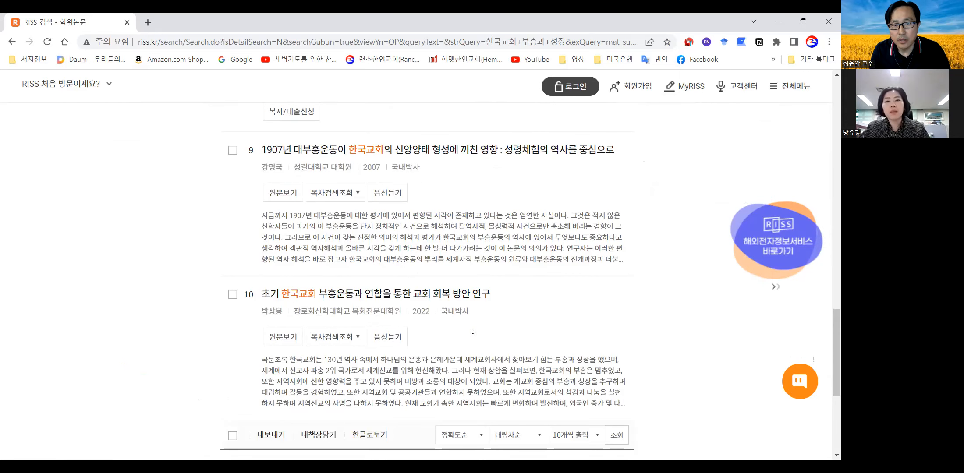
pyautogui.scroll(-3, 471, 332)
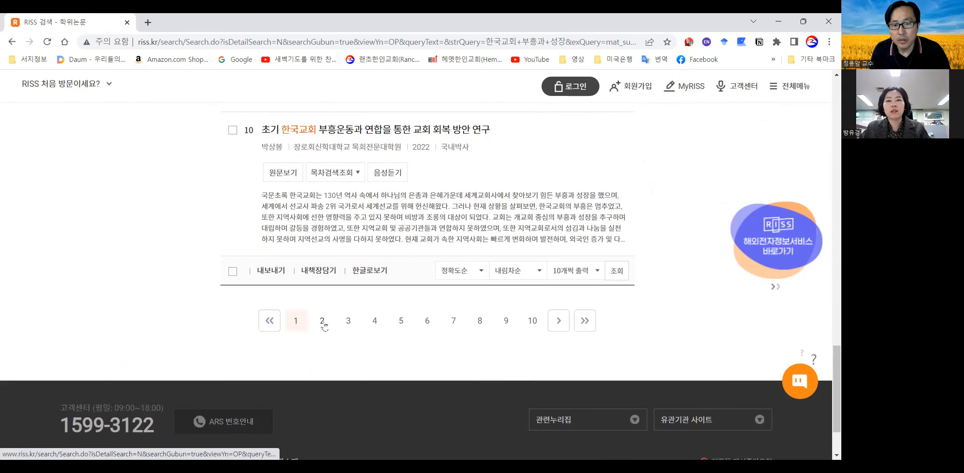
# Step: Open the second results page and look through dissertations 11 to 20
pyautogui.click(323, 322)
pyautogui.scroll(-6, 581, 372)
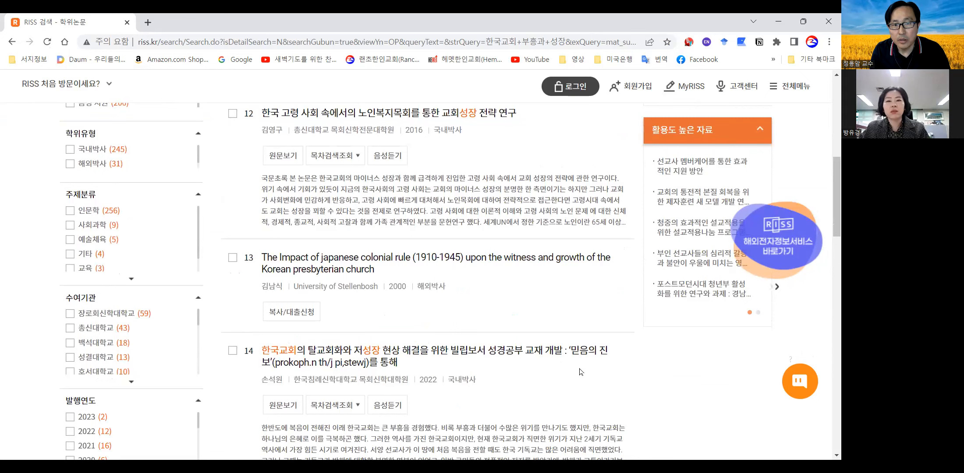
pyautogui.scroll(-5, 581, 371)
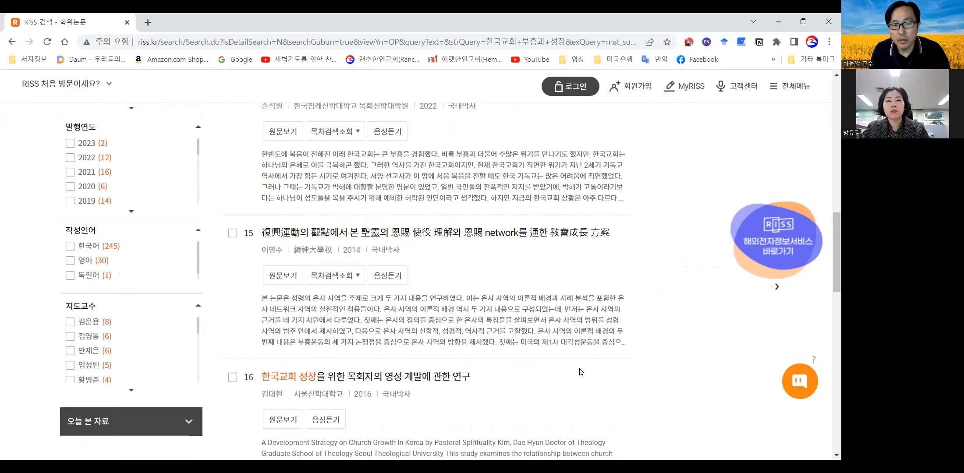
pyautogui.scroll(-2, 581, 371)
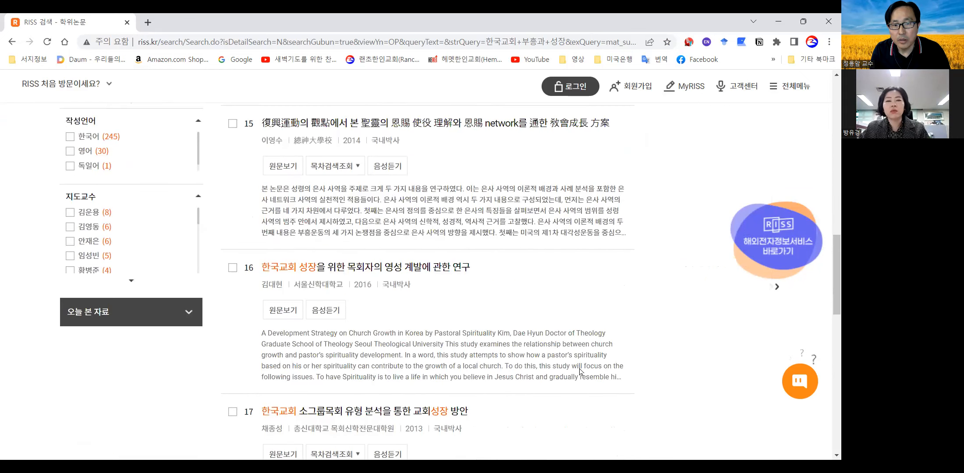
pyautogui.scroll(-7, 580, 372)
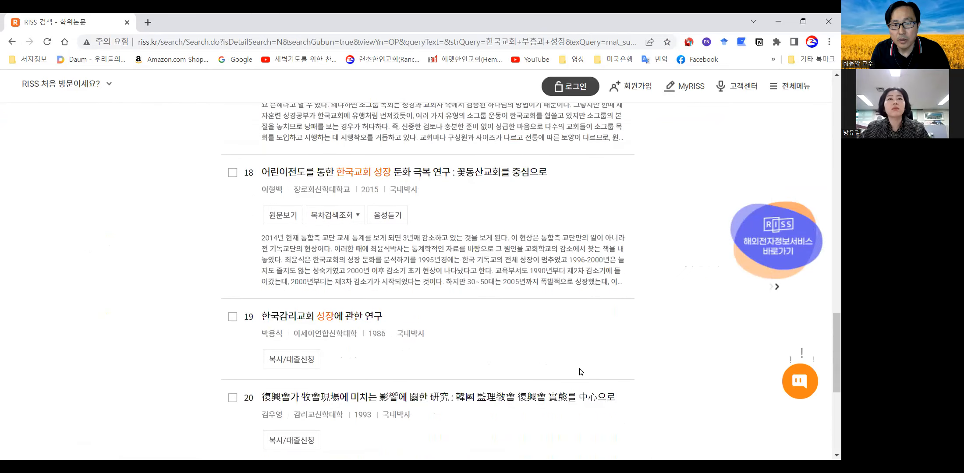
pyautogui.scroll(-2, 581, 371)
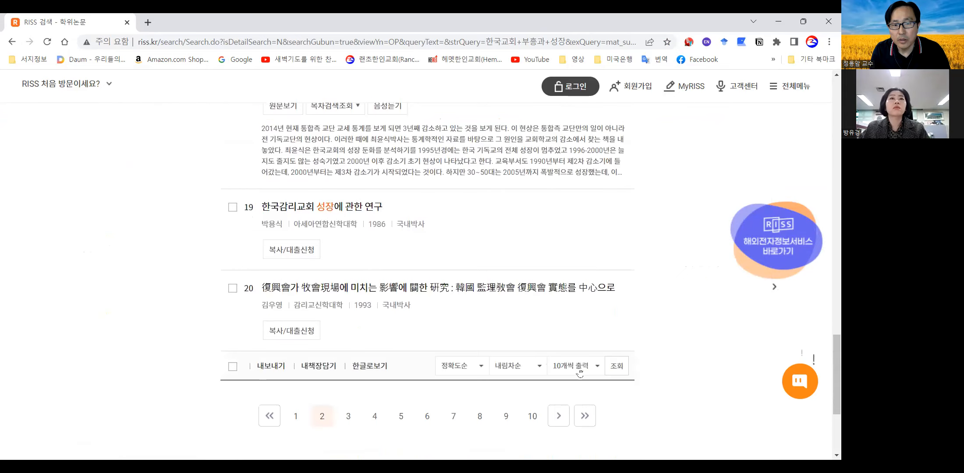
# Step: Return to the first results page and select dissertation 10, "초기 한국교회 부흥운동과 연합을 통한 교회 회복 방안 연구"
pyautogui.click(298, 417)
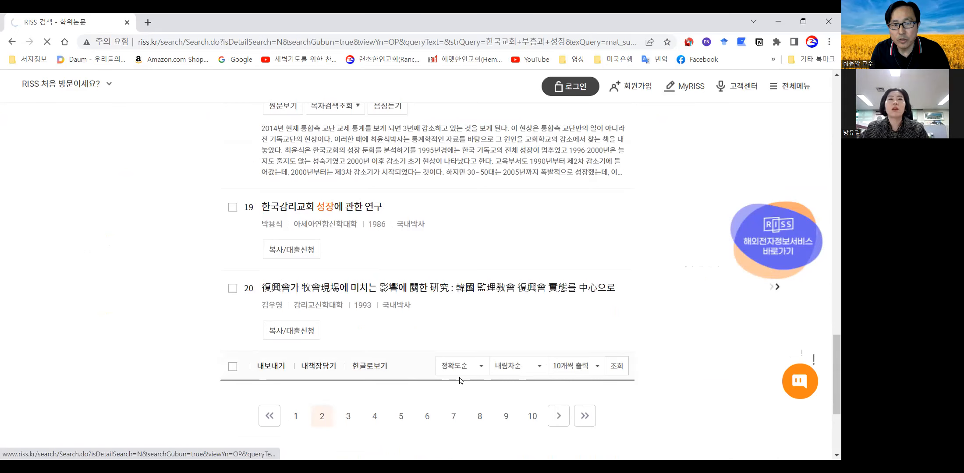
pyautogui.scroll(-8, 461, 381)
pyautogui.scroll(-20, 461, 381)
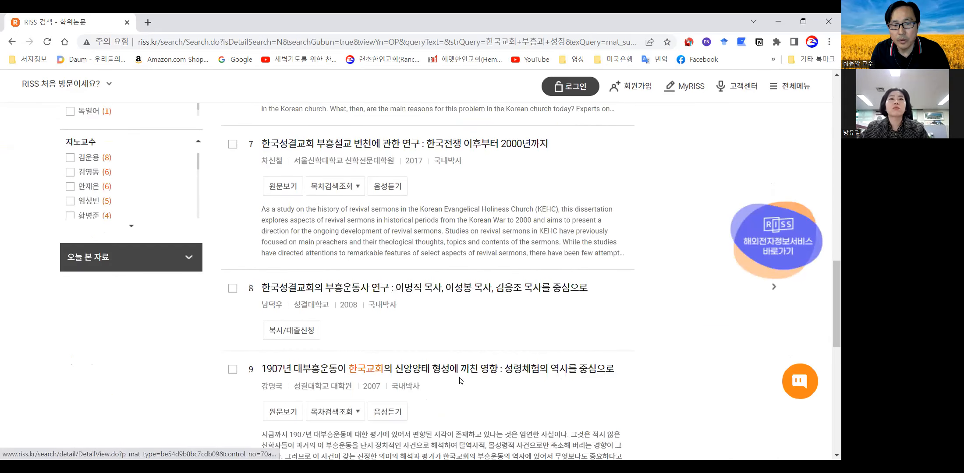
pyautogui.scroll(3, 460, 382)
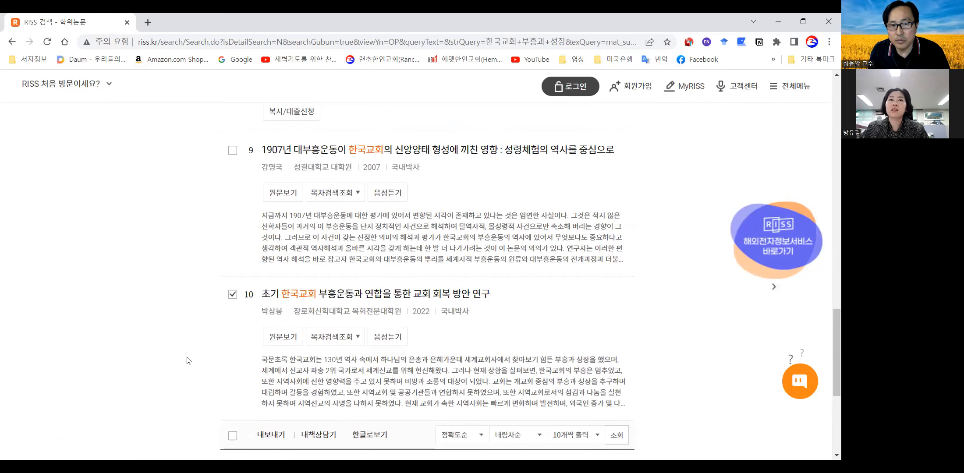
pyautogui.scroll(4, 184, 364)
pyautogui.scroll(-2, 180, 377)
pyautogui.click(233, 263)
pyautogui.click(232, 180)
pyautogui.click(232, 261)
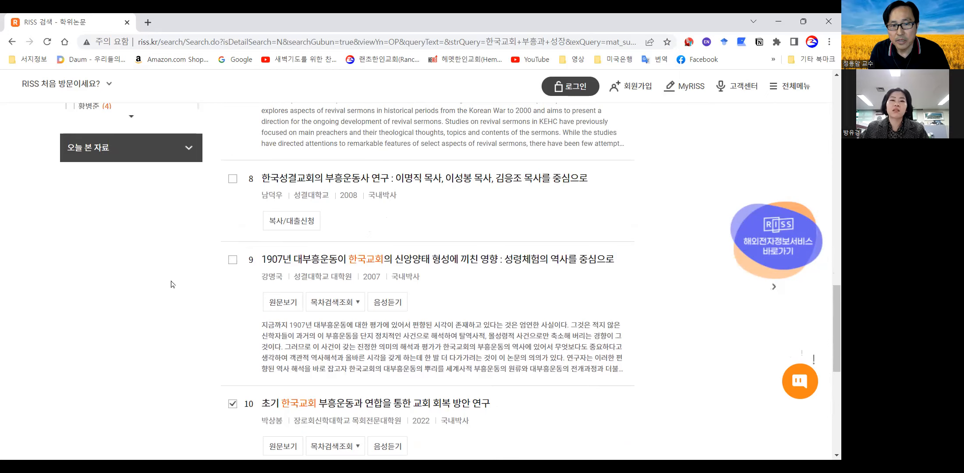
# Step: Open the detail page of dissertation 10, "초기 한국교회 부흥운동과 연합을 통한 교회 회복 방안 연구", and view its bibliographic information and export option
pyautogui.scroll(-2, 172, 292)
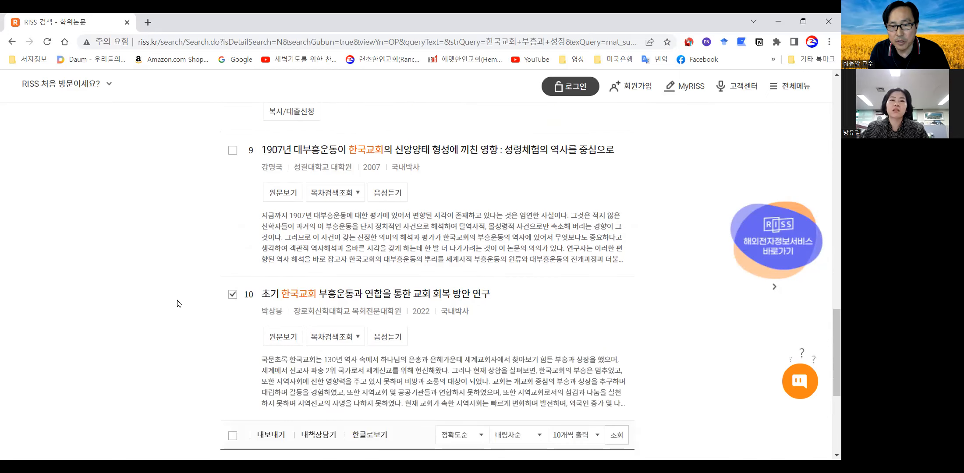
pyautogui.scroll(-1, 178, 303)
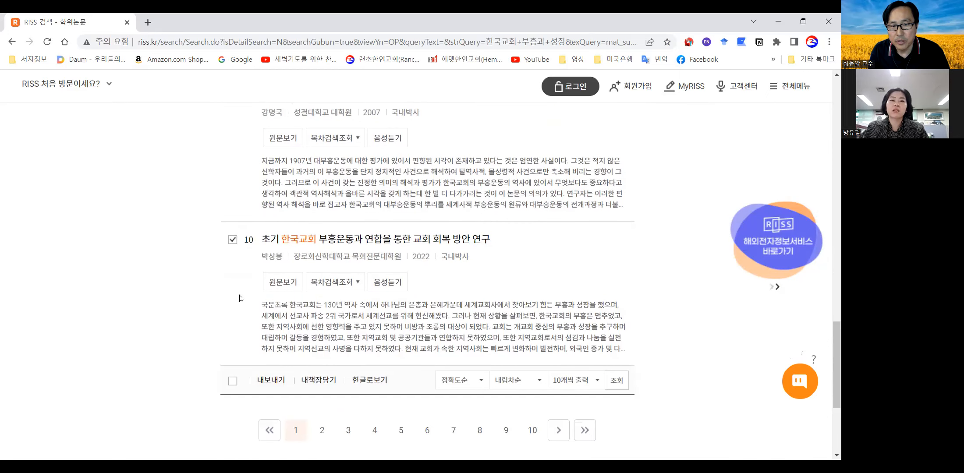
pyautogui.click(382, 241)
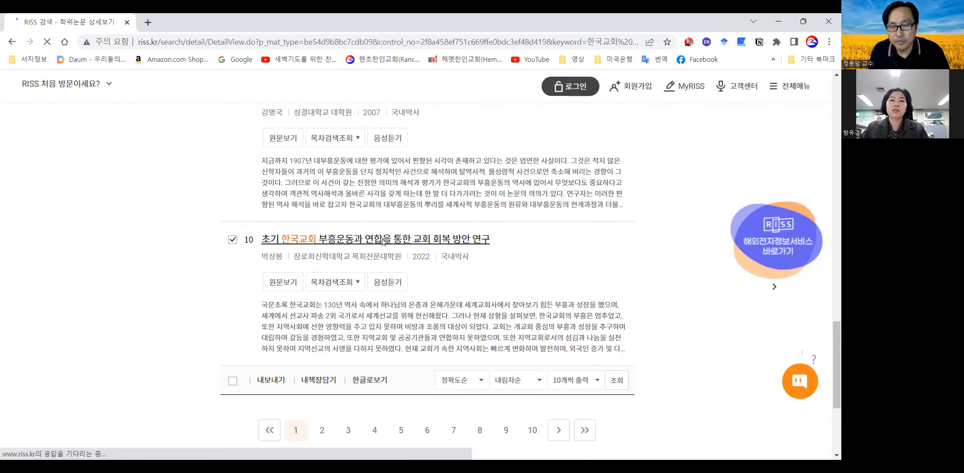
pyautogui.scroll(-2, 404, 294)
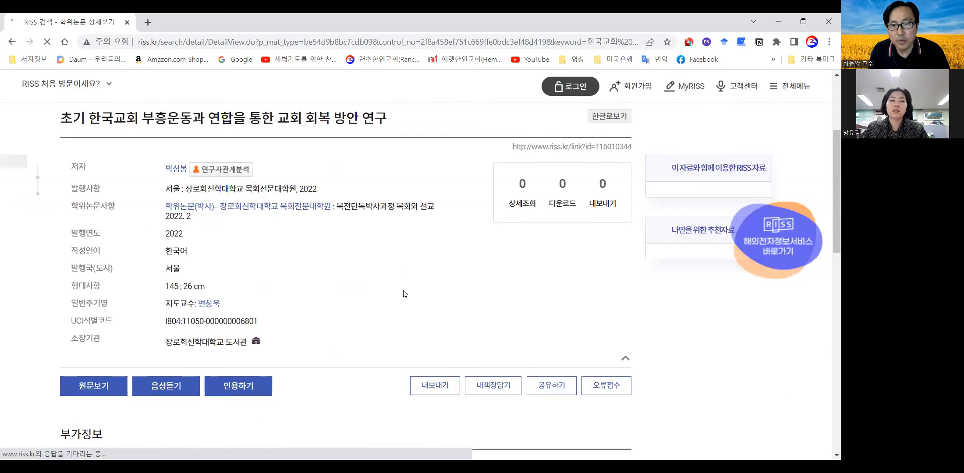
pyautogui.scroll(-1, 404, 293)
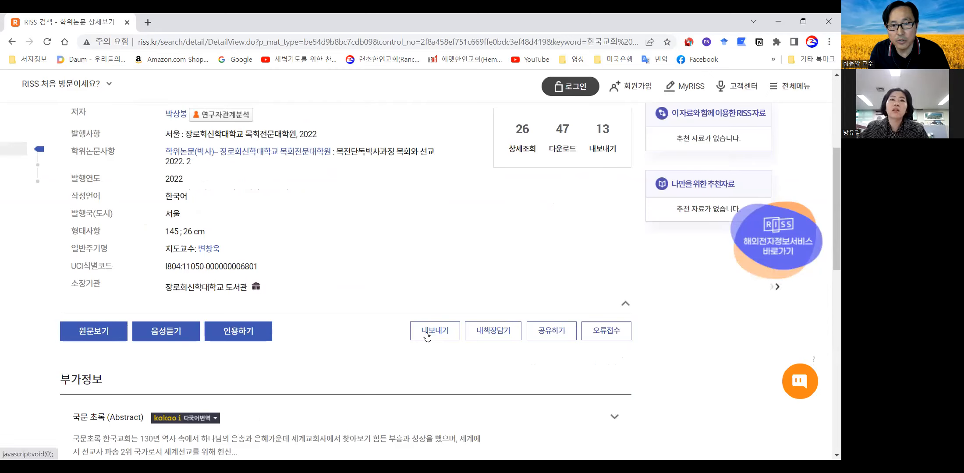
# Step: Export the dissertation's record from RISS as an RIS file and open it in EndNote to import the reference
pyautogui.click(427, 336)
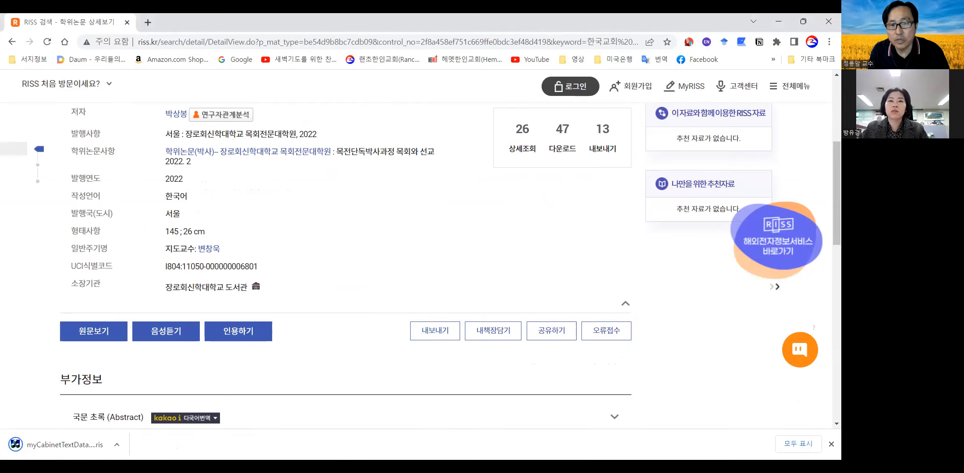
pyautogui.click(60, 446)
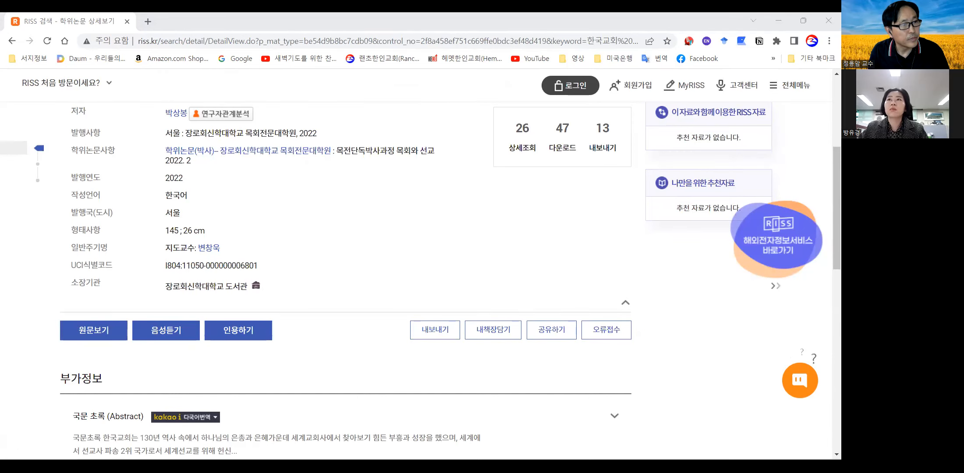
pyautogui.hotkey('alt', 'Tab')
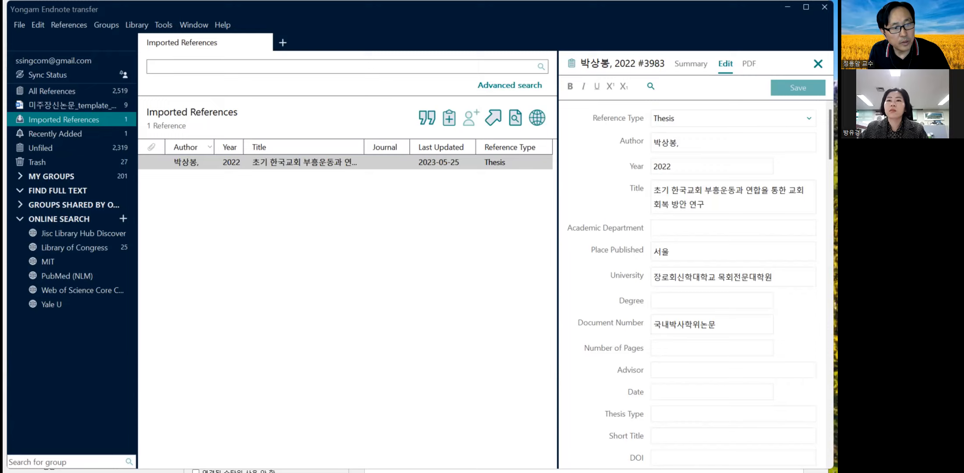
# Step: Check the imported thesis's summary and remove the trailing comma from its Author field
pyautogui.click(691, 64)
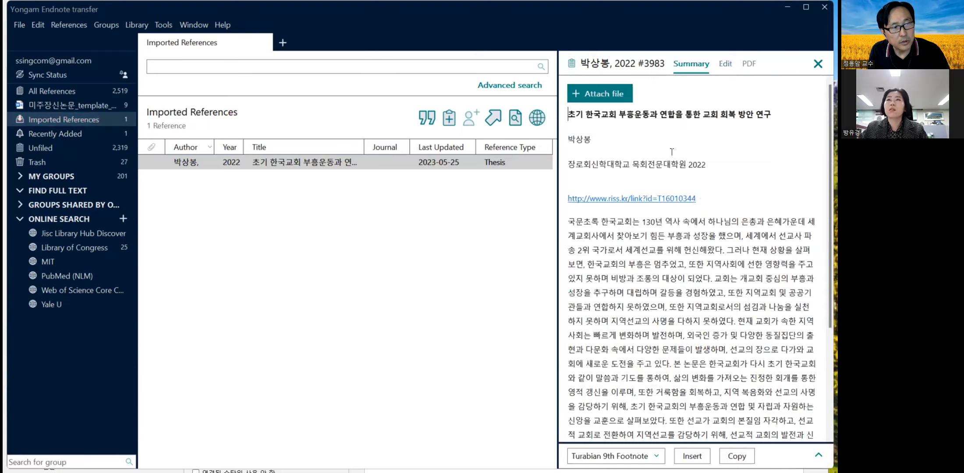
pyautogui.click(724, 65)
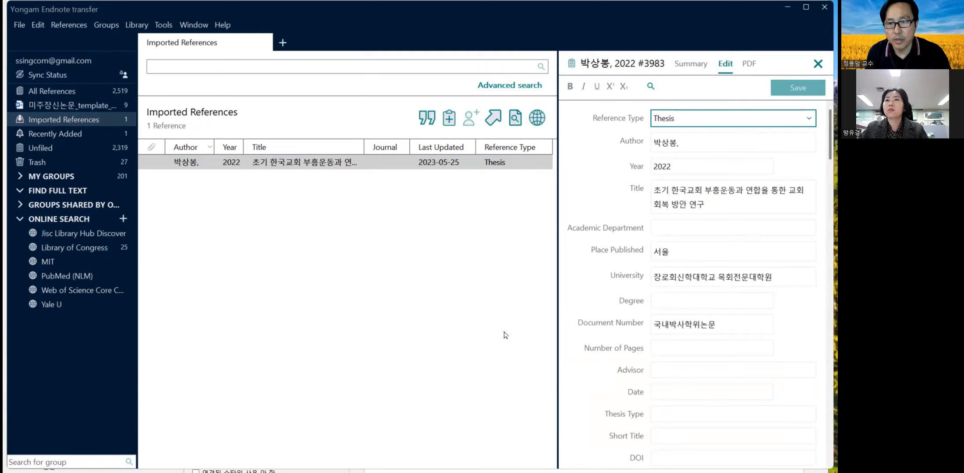
pyautogui.click(726, 145)
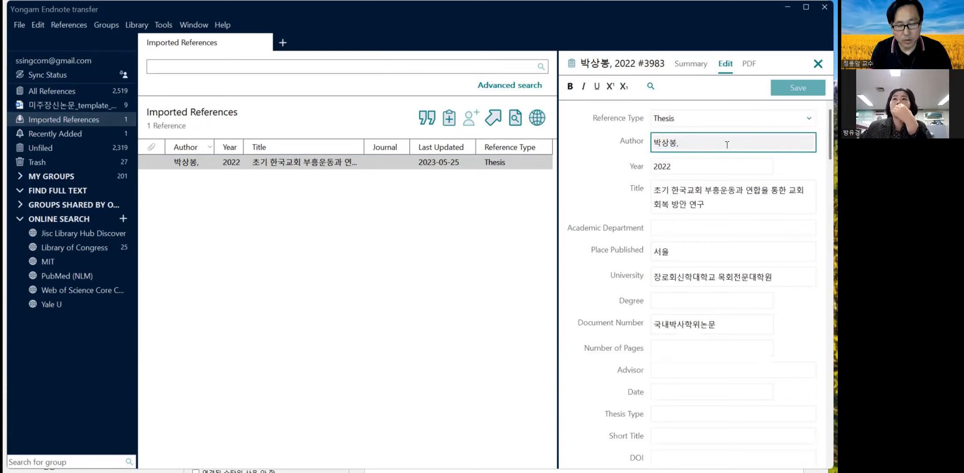
pyautogui.press('BackSpace')
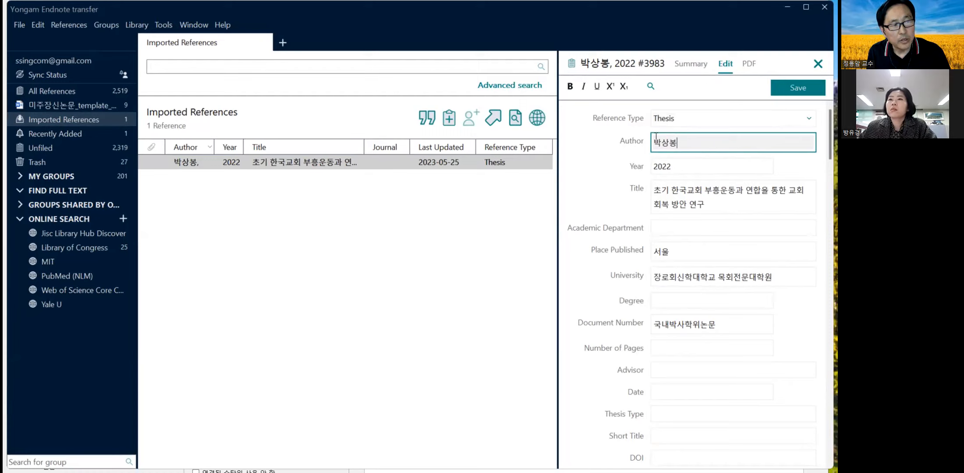
# Step: Examine the thesis reference's fields, from reference type, university and document number down to the abstract and URL
pyautogui.scroll(-3, 725, 277)
pyautogui.scroll(3, 725, 277)
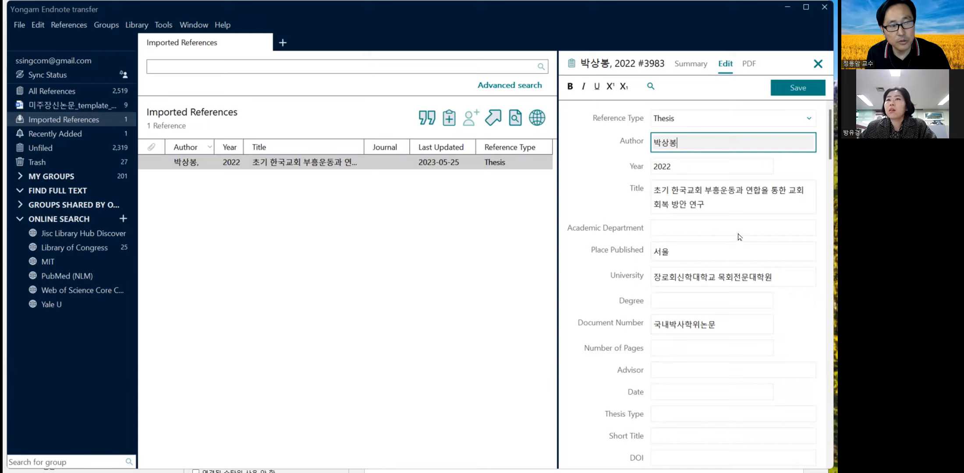
pyautogui.scroll(-3, 739, 236)
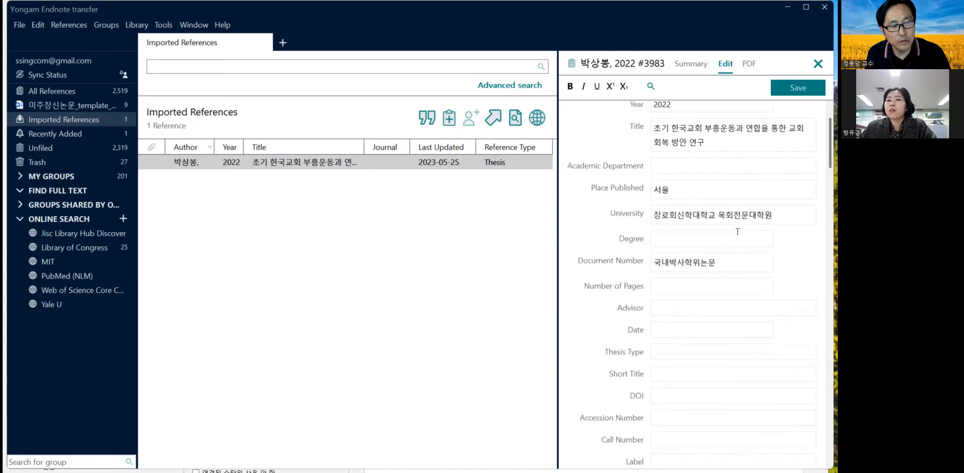
pyautogui.scroll(3, 715, 320)
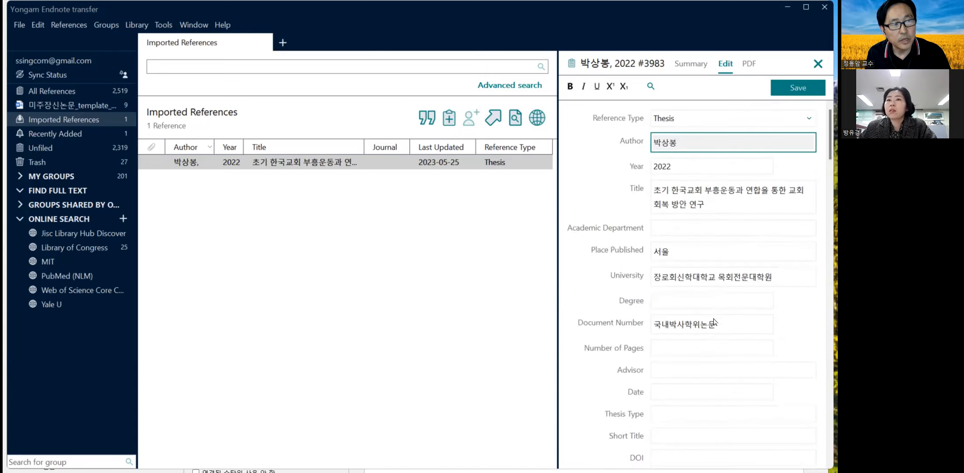
pyautogui.scroll(1, 719, 283)
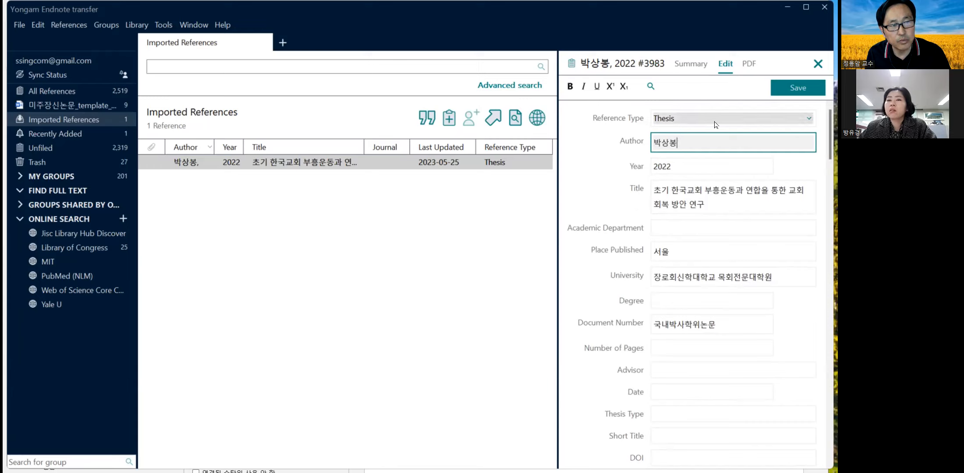
pyautogui.scroll(-6, 618, 351)
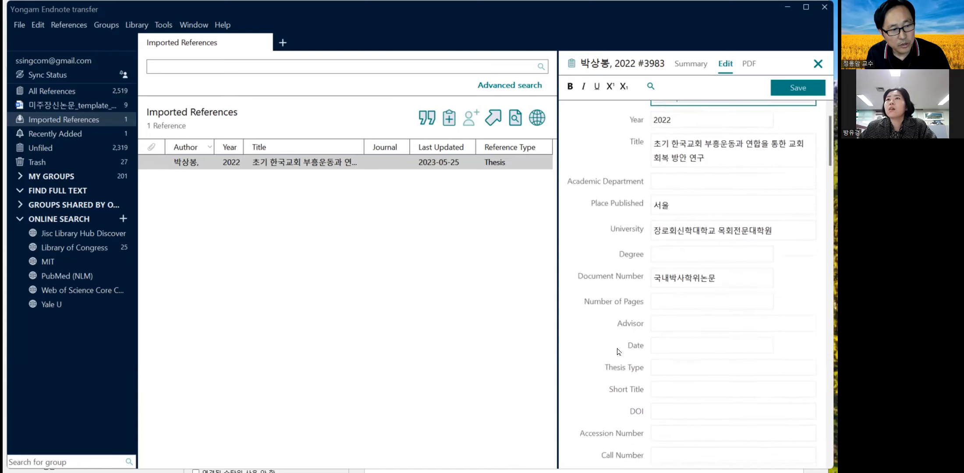
pyautogui.scroll(-3, 618, 358)
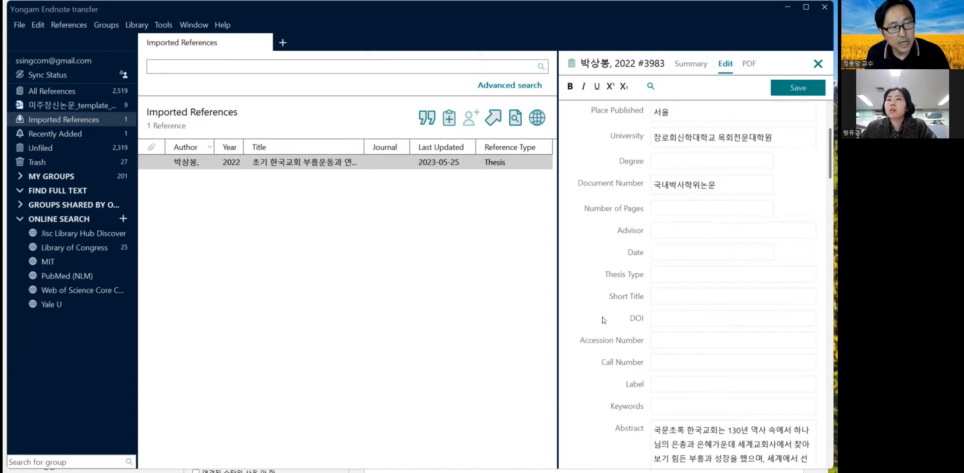
pyautogui.scroll(7, 602, 319)
pyautogui.scroll(-5, 601, 321)
pyautogui.scroll(-2, 602, 322)
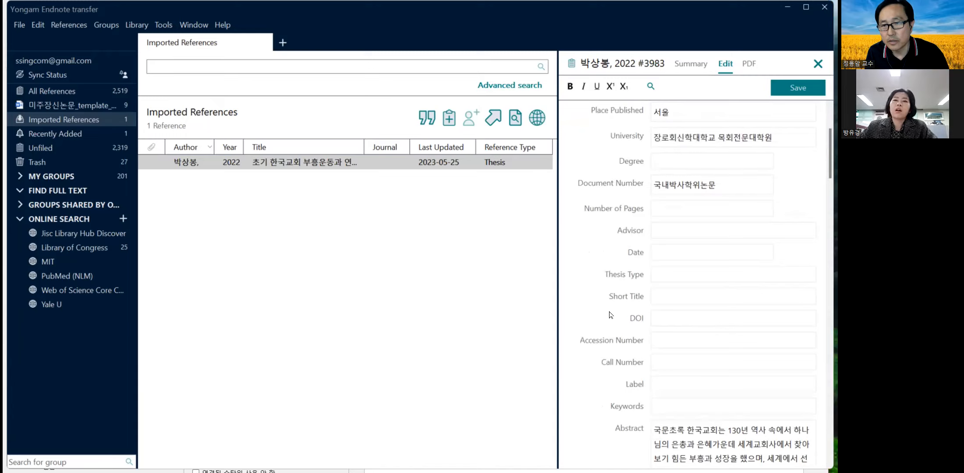
pyautogui.scroll(2, 602, 284)
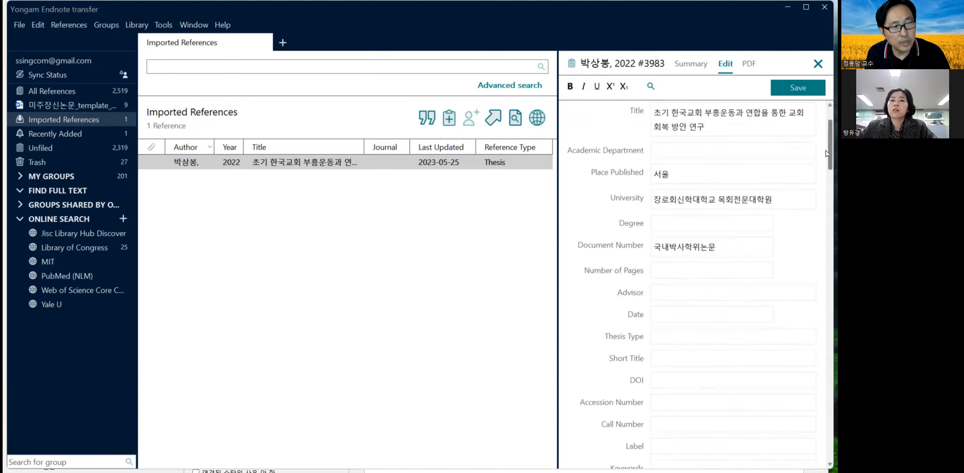
pyautogui.moveTo(830, 141); pyautogui.dragTo(814, 346)
pyautogui.scroll(-15, 662, 329)
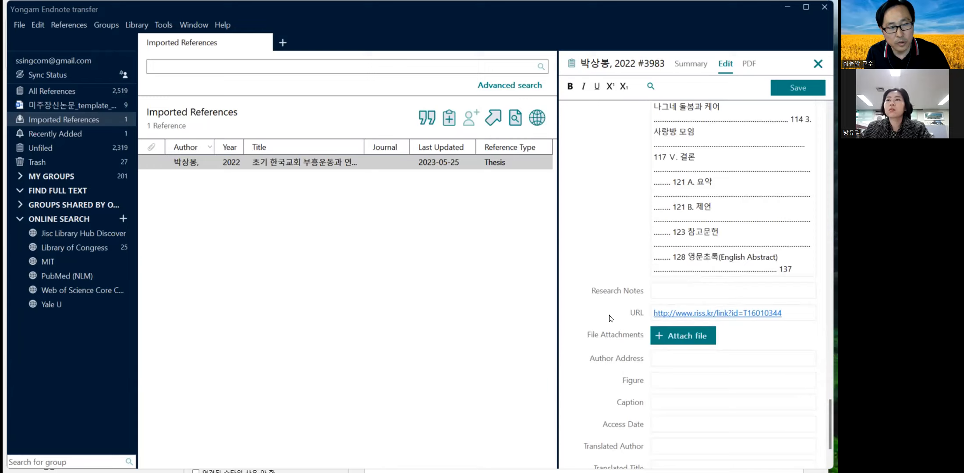
# Step: Move the RISS link from the URL field to Research Notes and save the reference
pyautogui.click(609, 318)
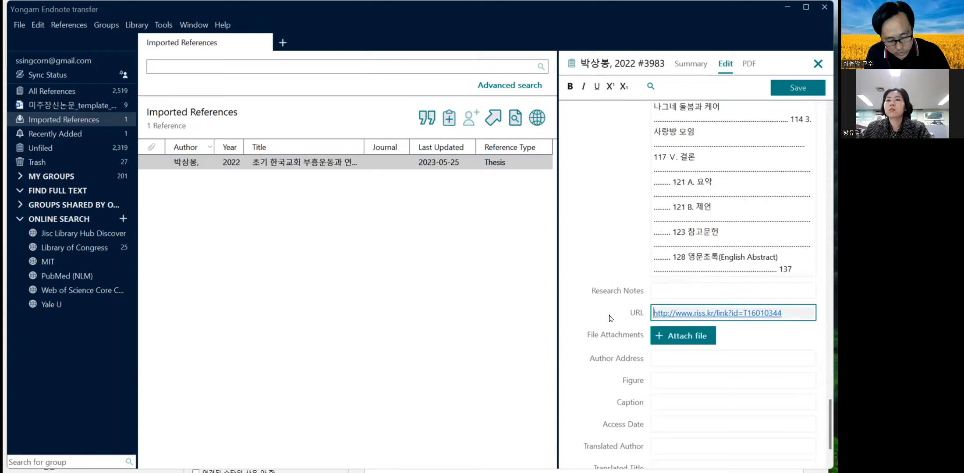
pyautogui.hotkey('ctrl', 'a')
pyautogui.hotkey('ctrl', 'c')
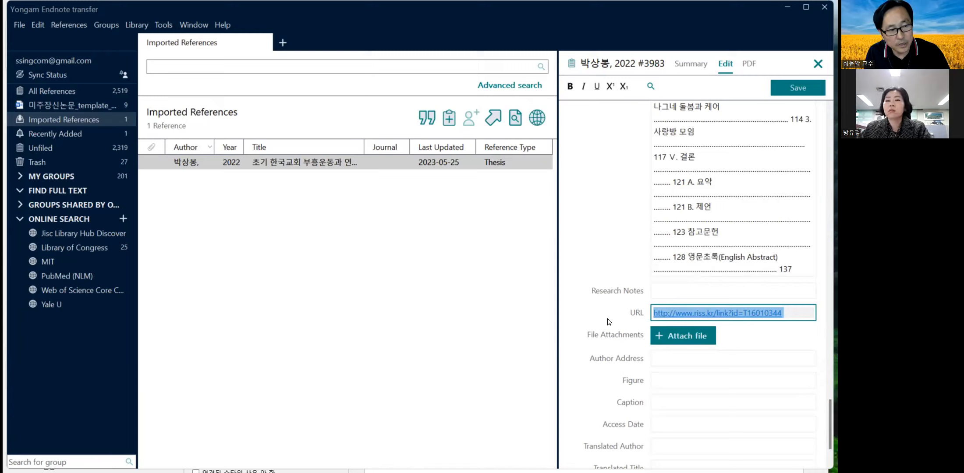
pyautogui.press('Delete')
pyautogui.click(657, 291)
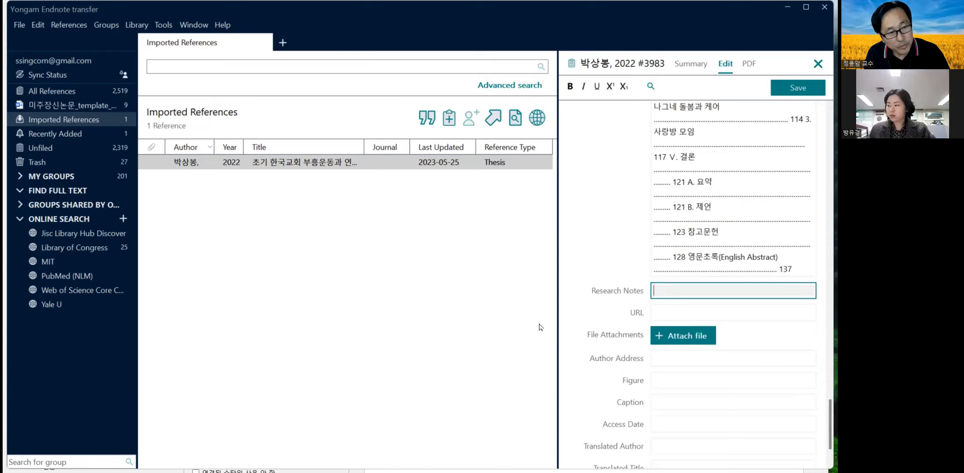
pyautogui.hotkey('ctrl', 'v')
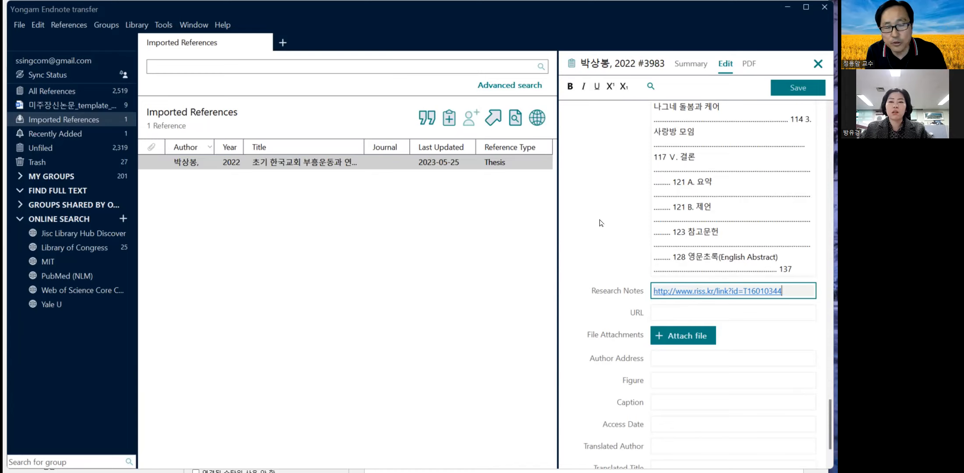
pyautogui.scroll(3, 735, 177)
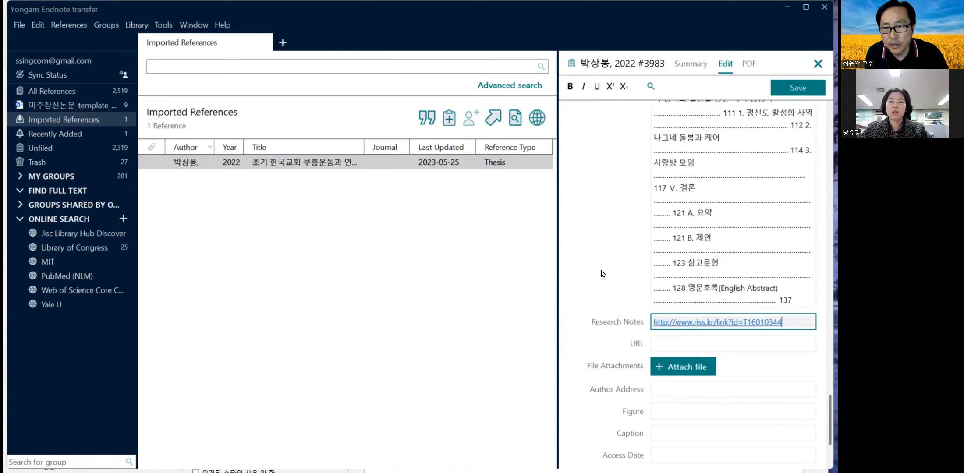
pyautogui.click(798, 89)
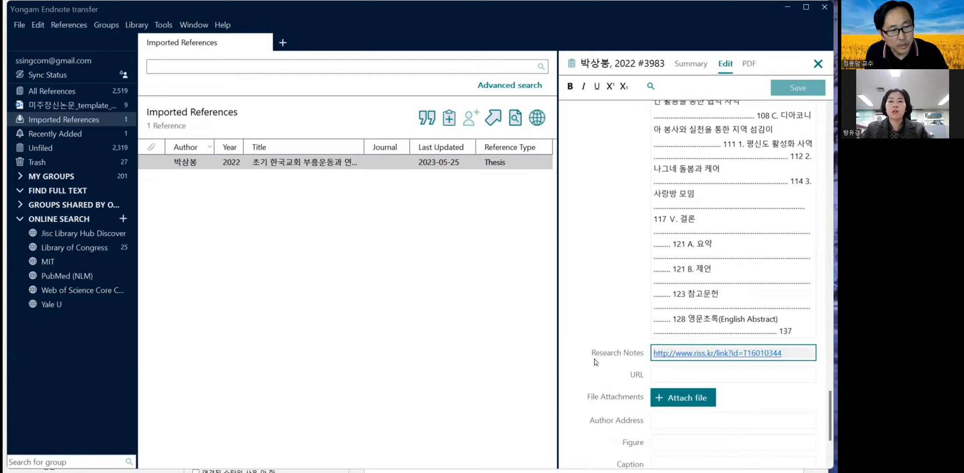
# Step: Move the RISS link from Research Notes back to the URL field and save the reference
pyautogui.hotkey('ctrl', 'a')
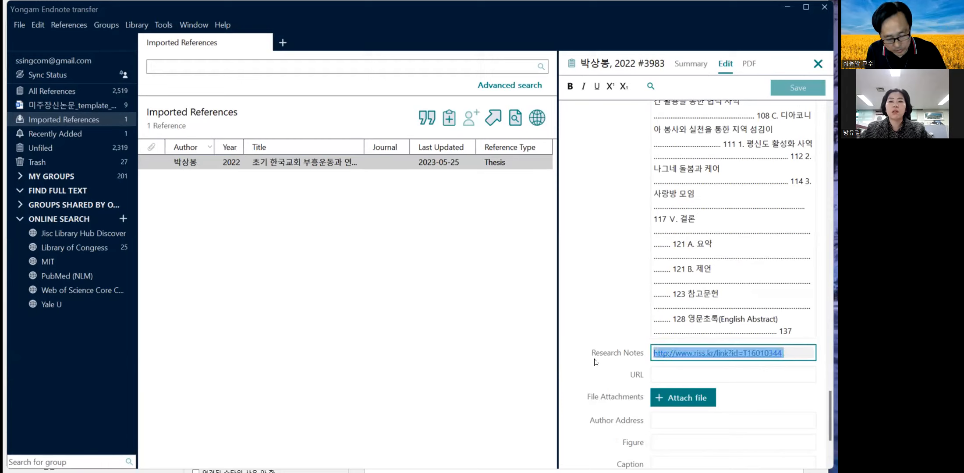
pyautogui.hotkey('ctrl', 'x')
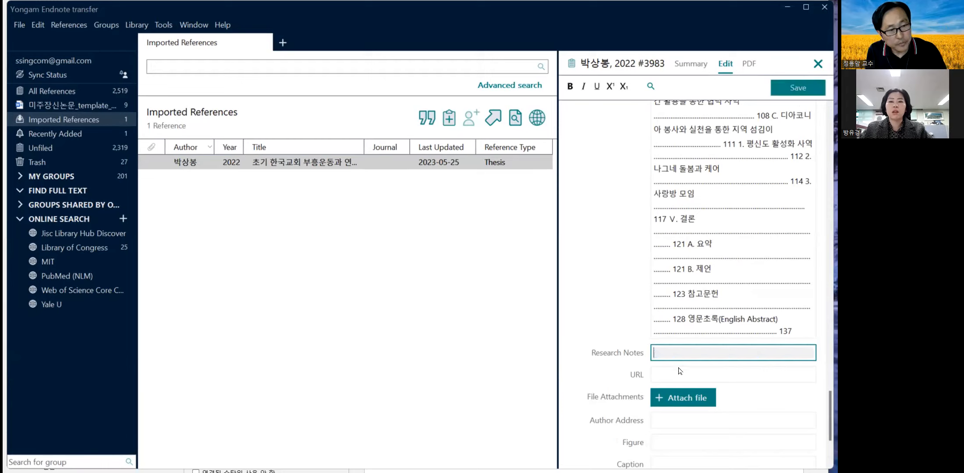
pyautogui.click(680, 368)
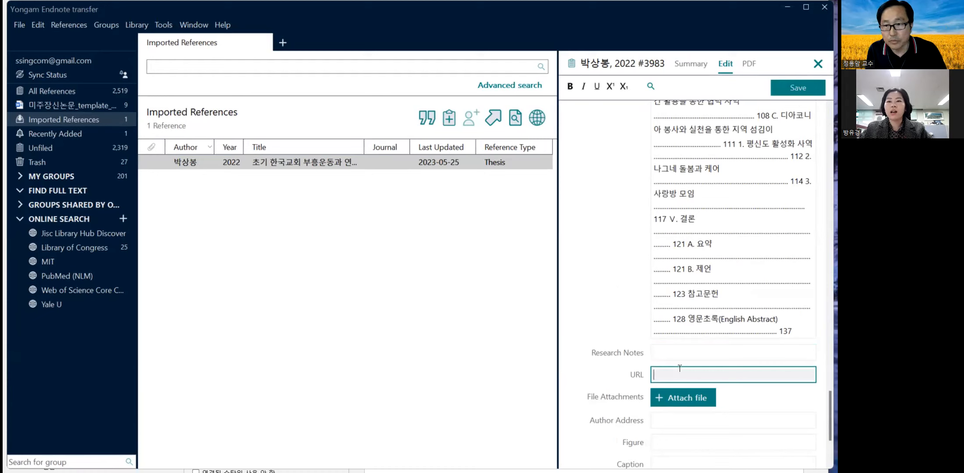
pyautogui.hotkey('ctrl', 'v')
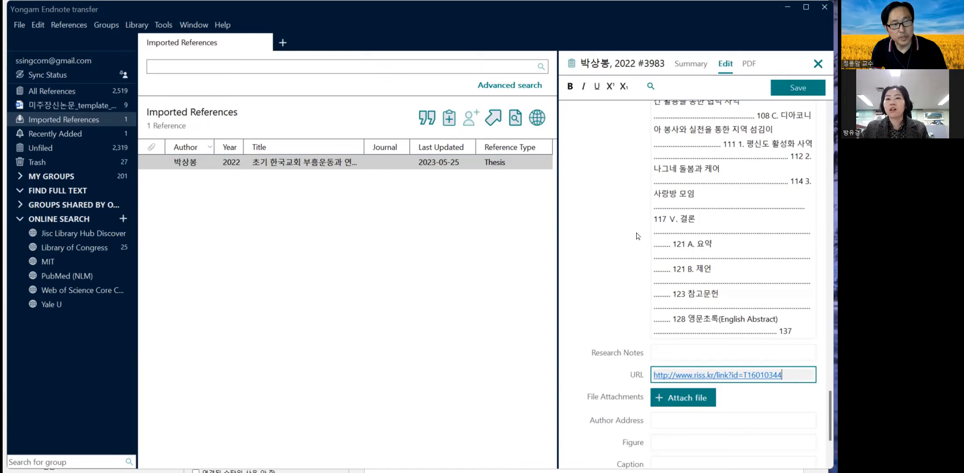
pyautogui.click(792, 87)
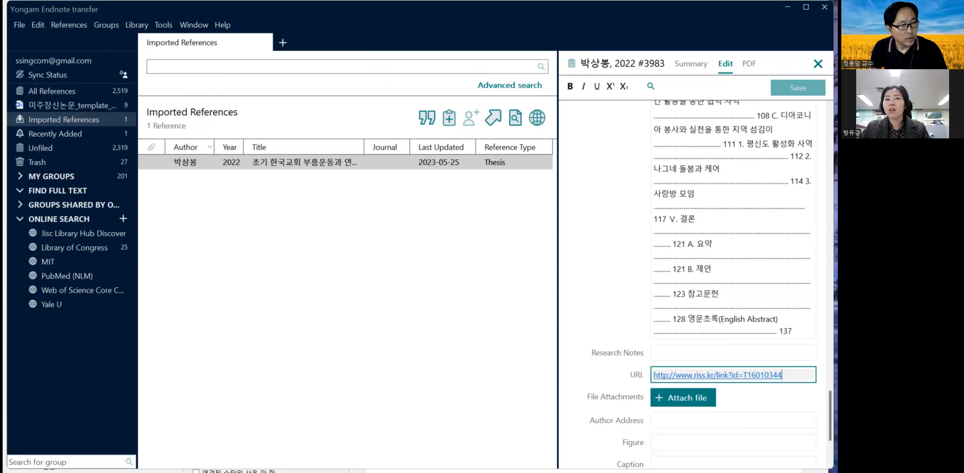
# Step: Switch to the Word template and insert the imported thesis citation in the footnote for the first paragraph under "일차 소제목"
pyautogui.hotkey('alt', 'Tab')
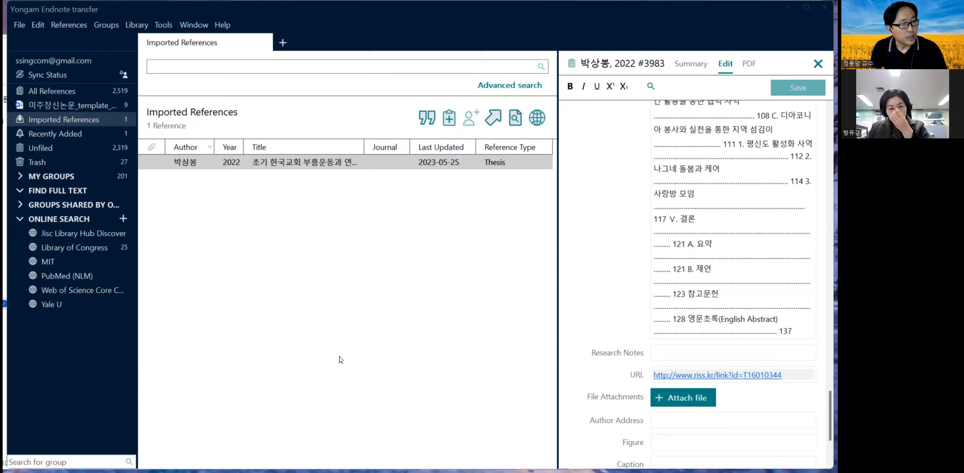
pyautogui.hotkey('alt', 'Tab')
pyautogui.click(703, 200)
pyautogui.click(496, 355)
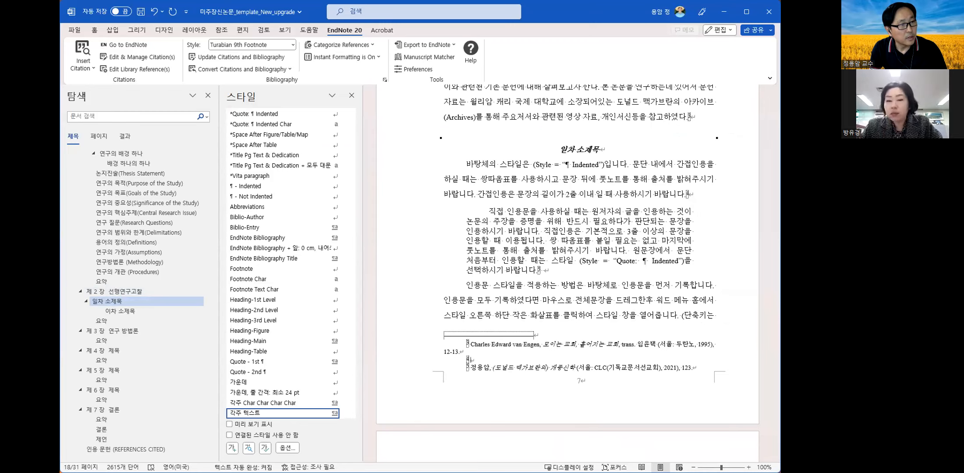
pyautogui.hotkey('alt', 'Tab')
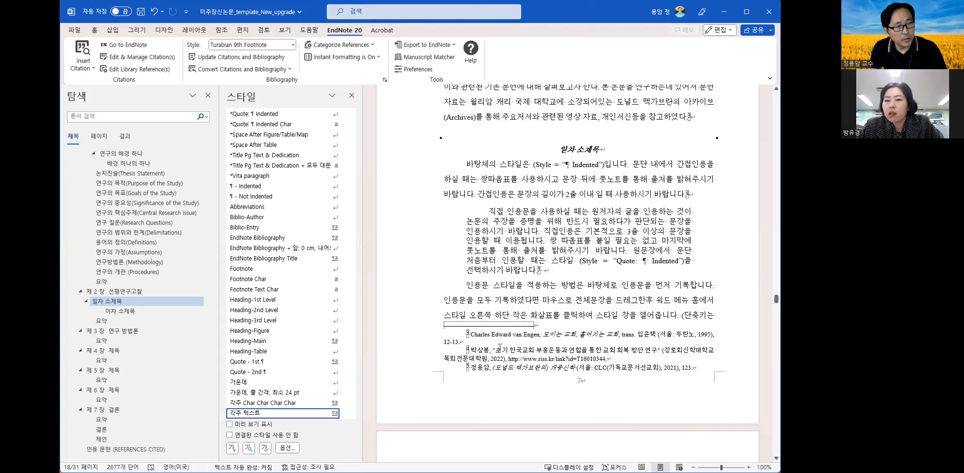
# Step: Set the pages of the thesis citation in footnote 4 to 120-125
pyautogui.tripleClick(487, 347)
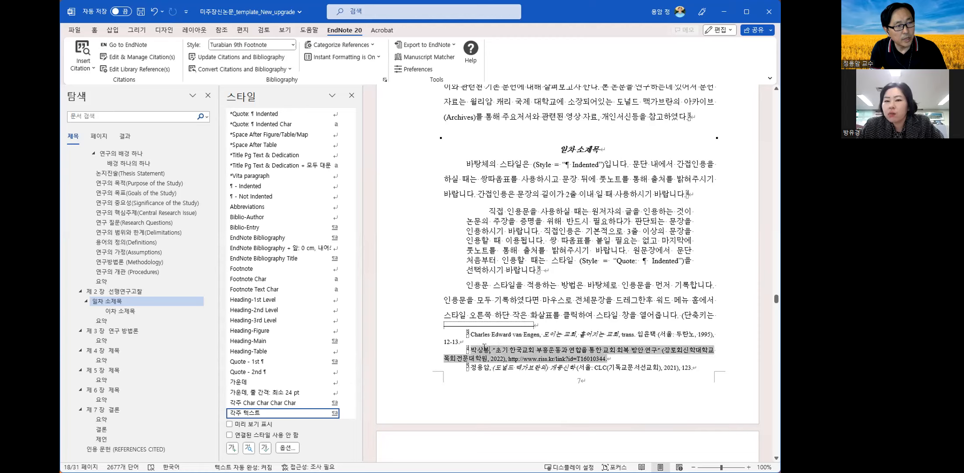
pyautogui.click(160, 58)
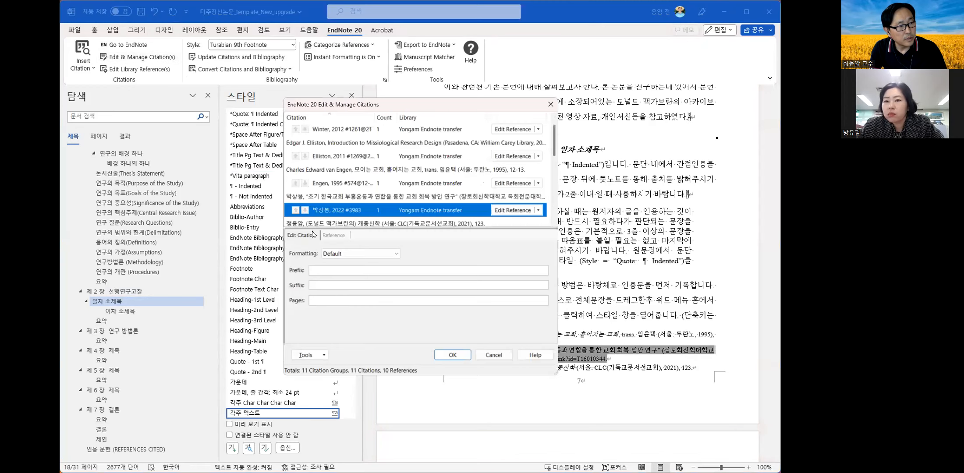
pyautogui.click(340, 301)
pyautogui.write('120')
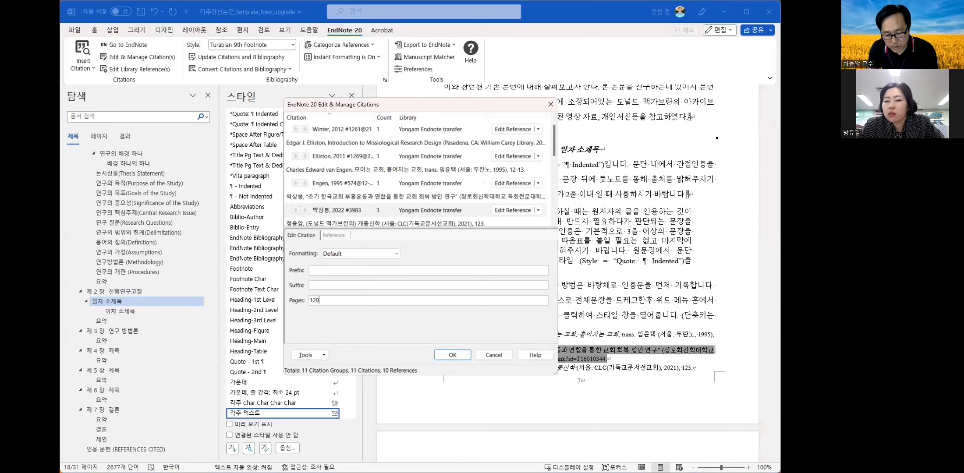
pyautogui.write('-125')
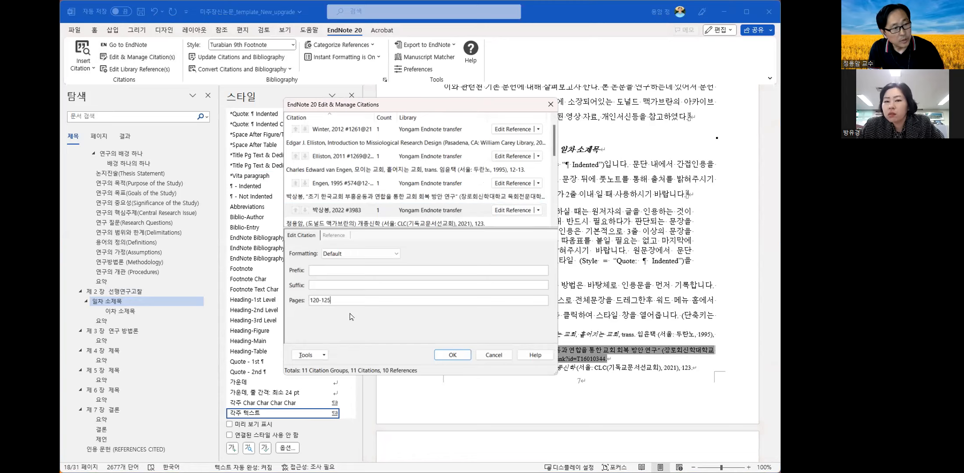
pyautogui.click(448, 358)
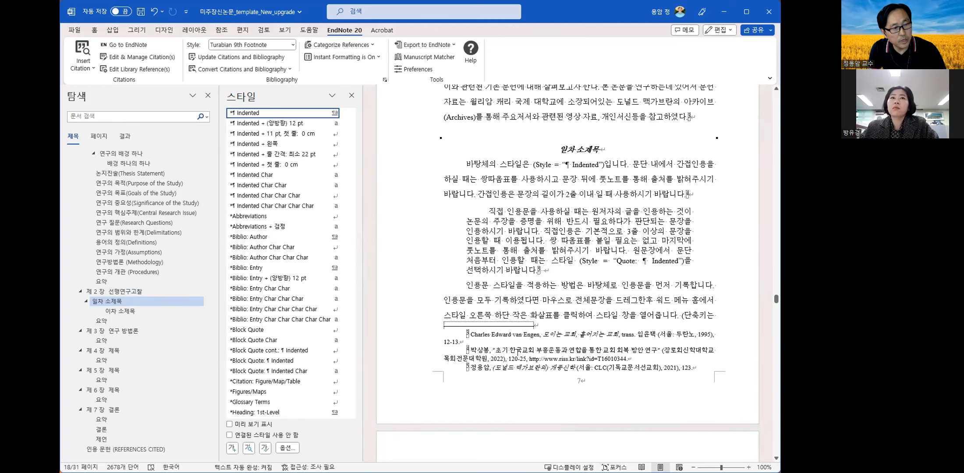
# Step: Switch to EndNote, move the thesis reference's RISS link from the URL field to Research Notes, and save the reference
pyautogui.click(519, 350)
pyautogui.tripleClick(518, 351)
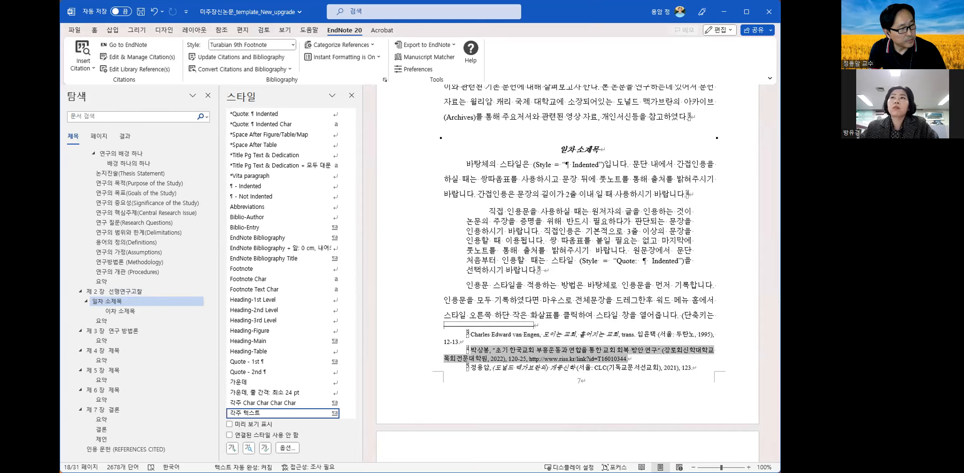
pyautogui.hotkey('alt', 'Tab')
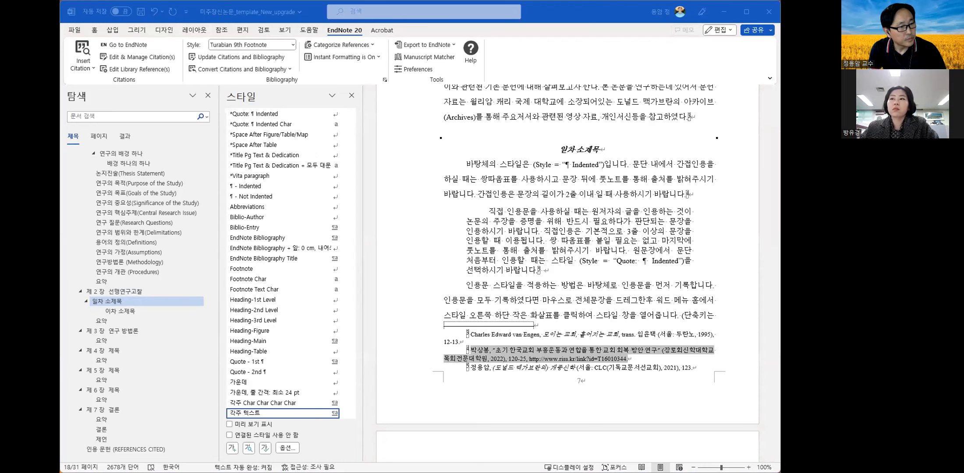
pyautogui.hotkey('alt', 'Tab')
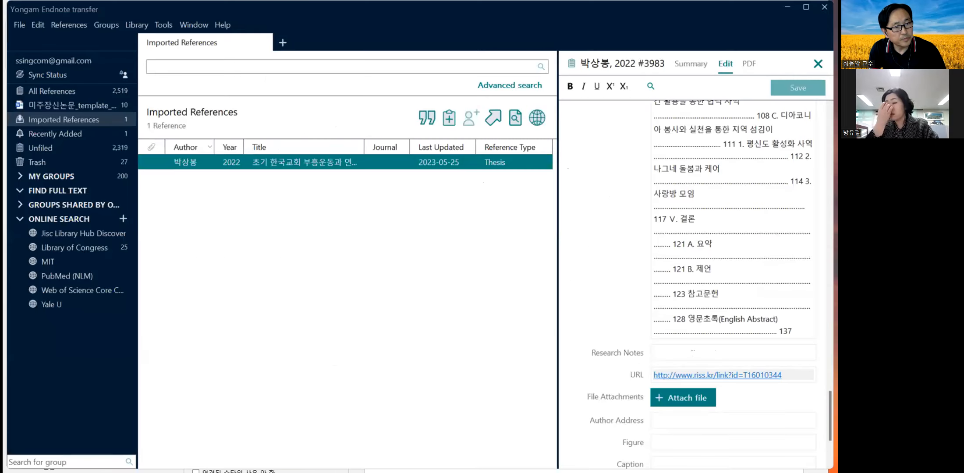
pyautogui.click(613, 376)
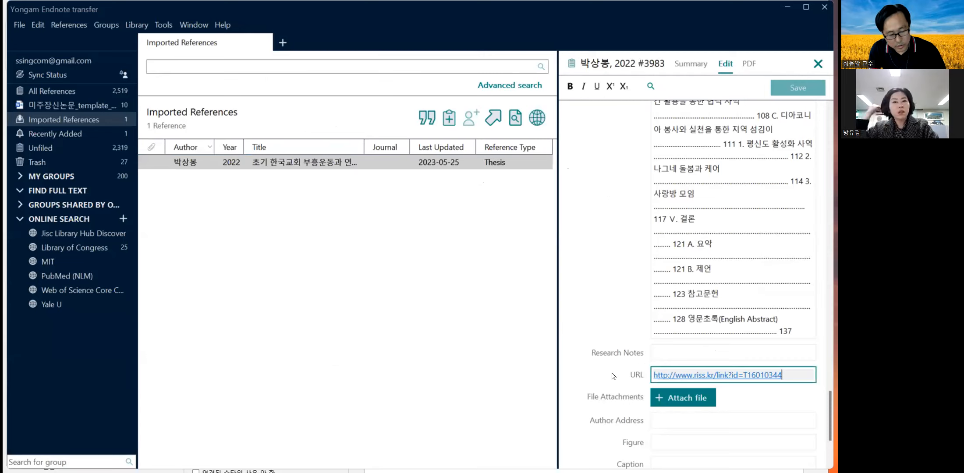
pyautogui.hotkey('ctrl', 'a')
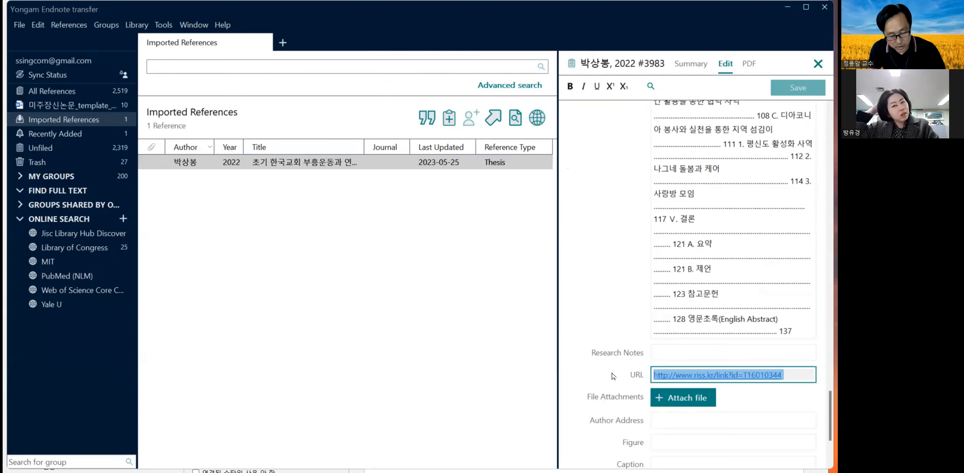
pyautogui.hotkey('ctrl', 'x')
pyautogui.click(682, 352)
pyautogui.hotkey('ctrl', 'v')
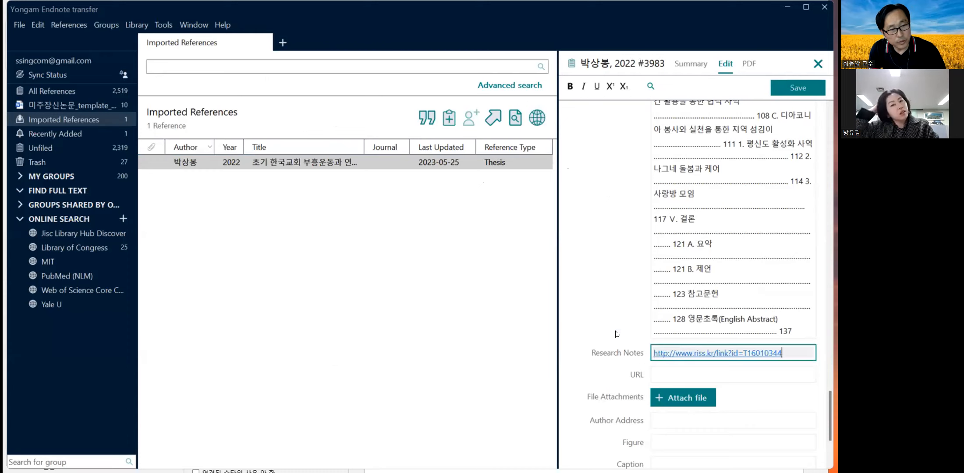
pyautogui.click(797, 88)
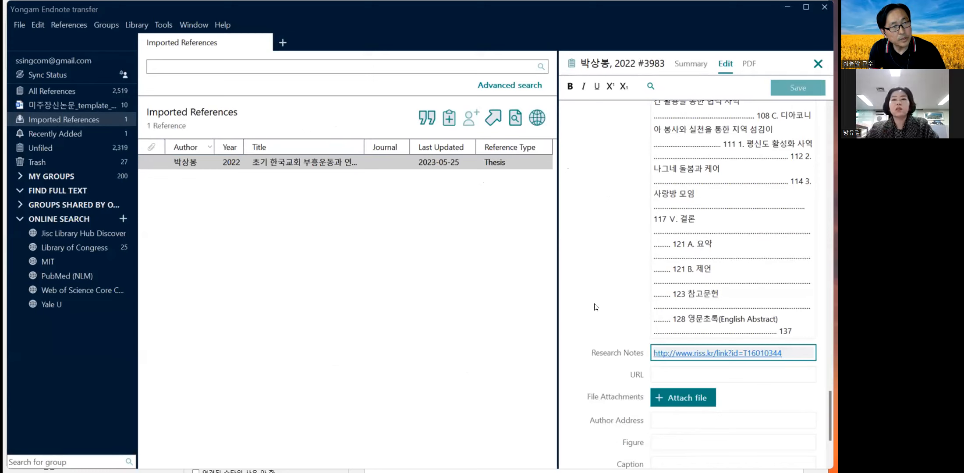
pyautogui.click(469, 285)
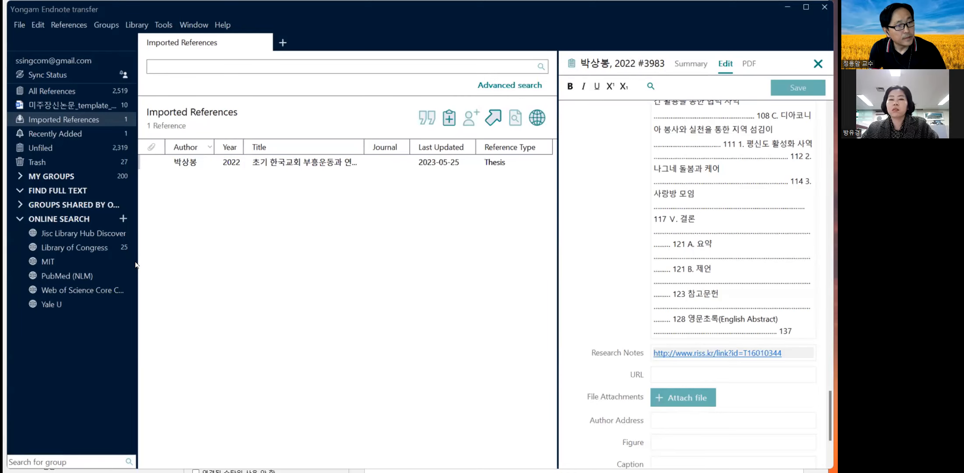
# Step: Switch back to Word and update the citations and bibliography so footnote 4 omits the RISS link
pyautogui.hotkey('alt', 'Tab')
pyautogui.click(605, 300)
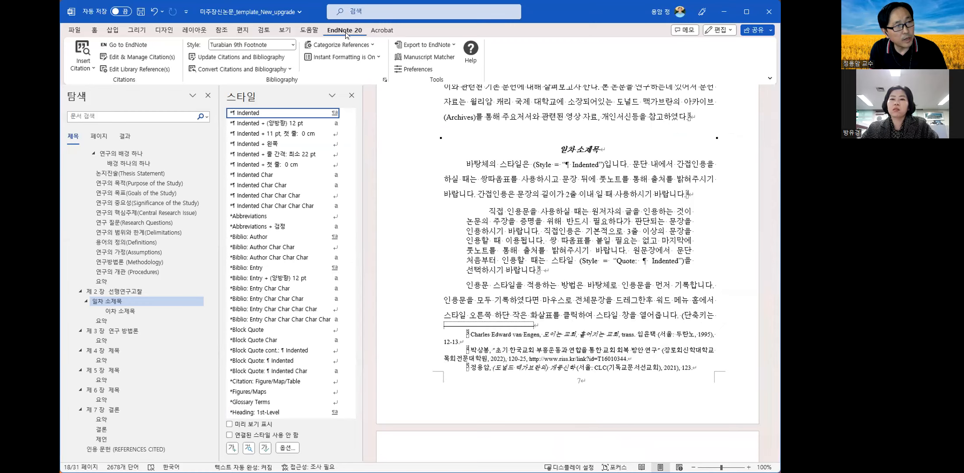
pyautogui.click(215, 60)
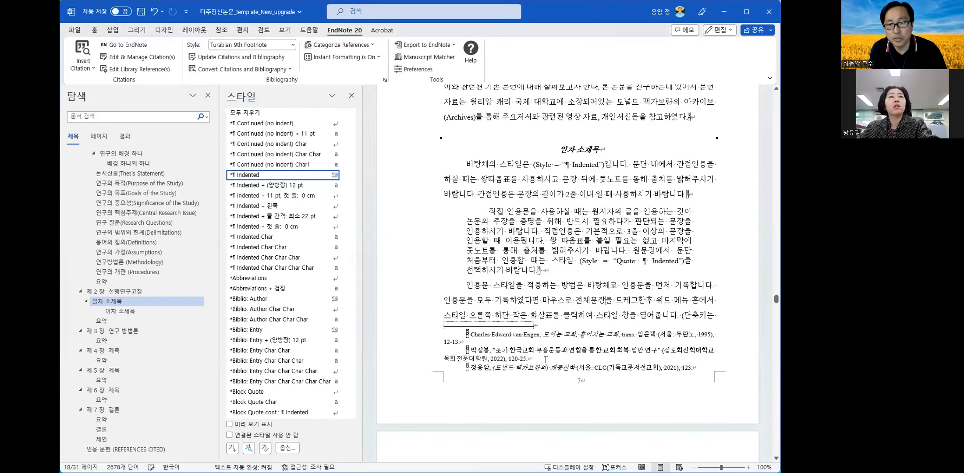
pyautogui.click(572, 359)
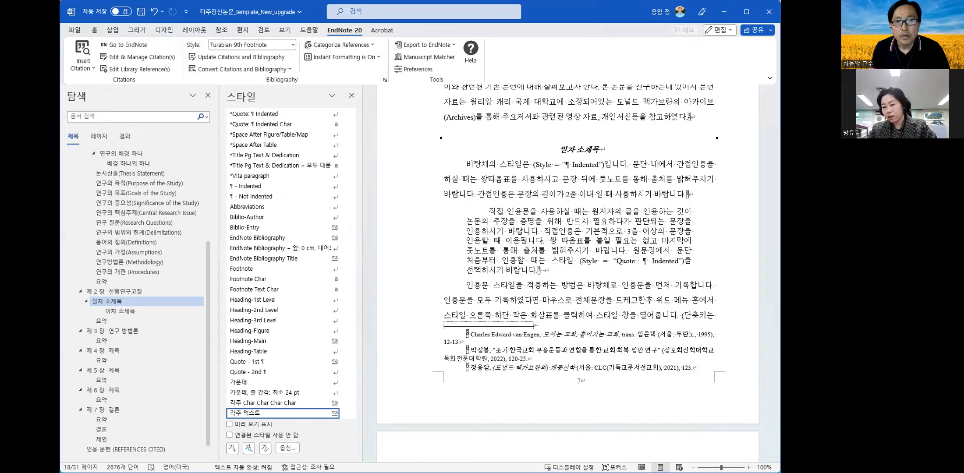
# Step: Switch to the RISS thesis page in Chrome and open the full text of "초기 한국교회 부흥운동과 연합을 통한 교회 회복 방안 연구"
pyautogui.hotkey('alt', 'Tab')
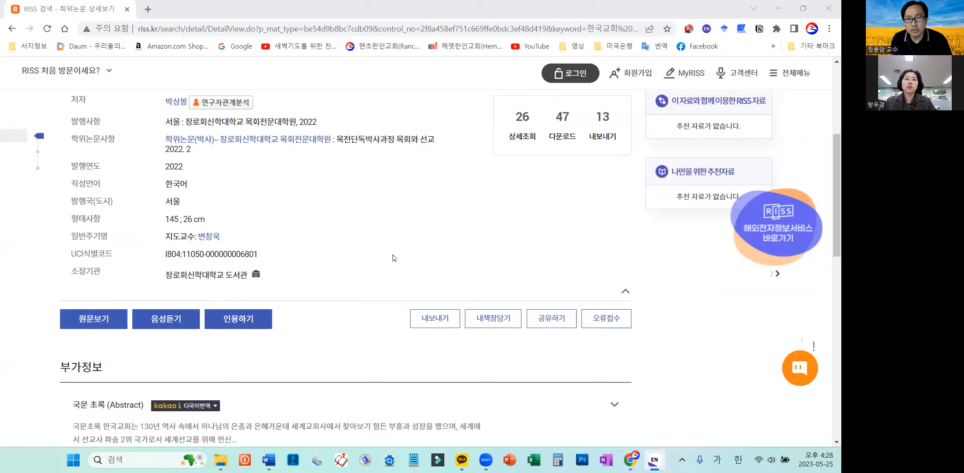
pyautogui.scroll(1, 393, 257)
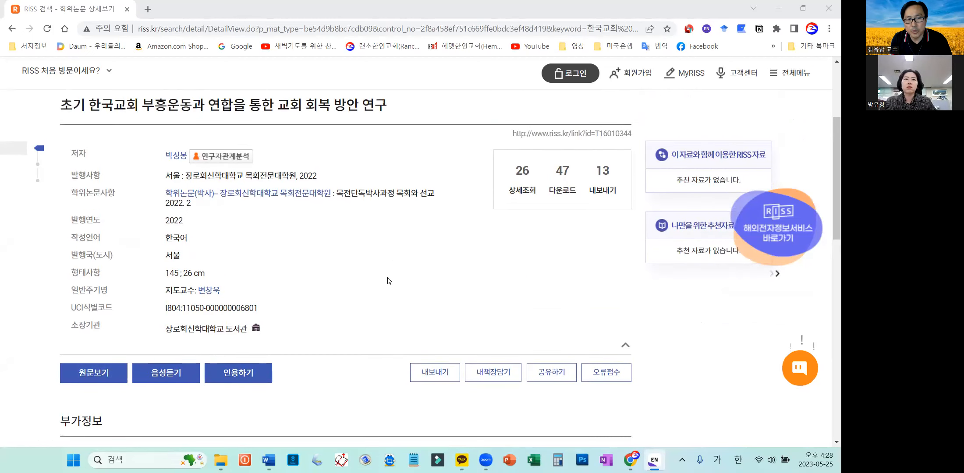
pyautogui.scroll(-2, 387, 280)
pyautogui.click(80, 268)
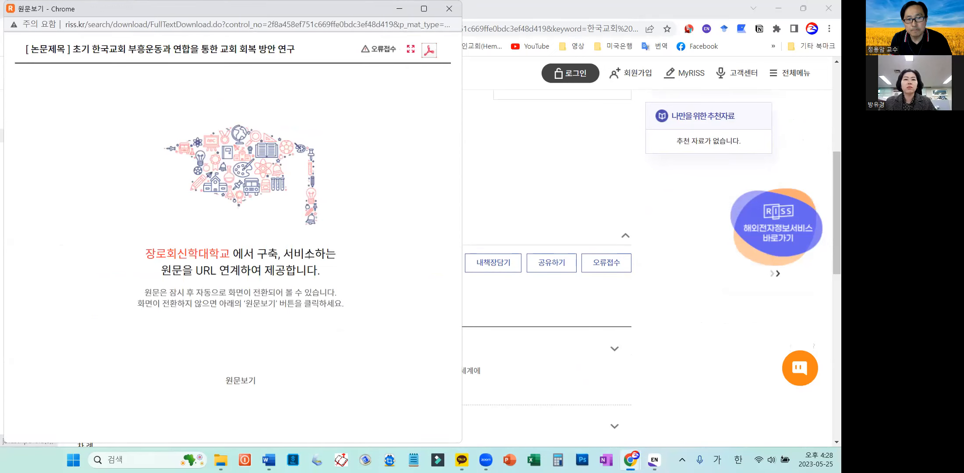
pyautogui.click(254, 381)
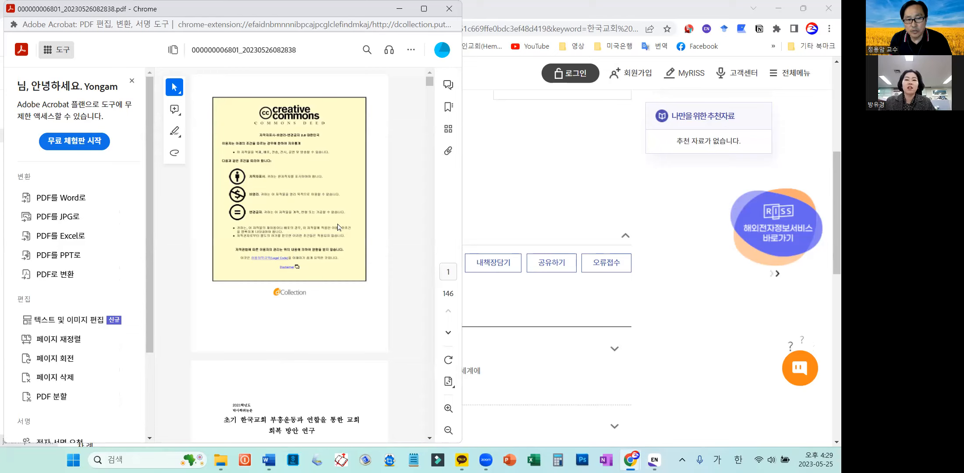
# Step: Download the opened thesis PDF to the computer
pyautogui.scroll(-3, 338, 227)
pyautogui.scroll(3, 337, 230)
pyautogui.click(410, 49)
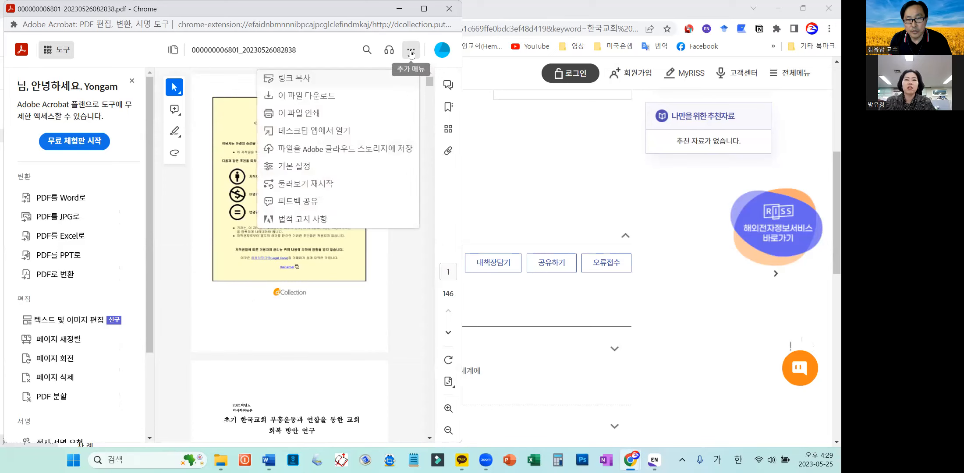
pyautogui.click(342, 99)
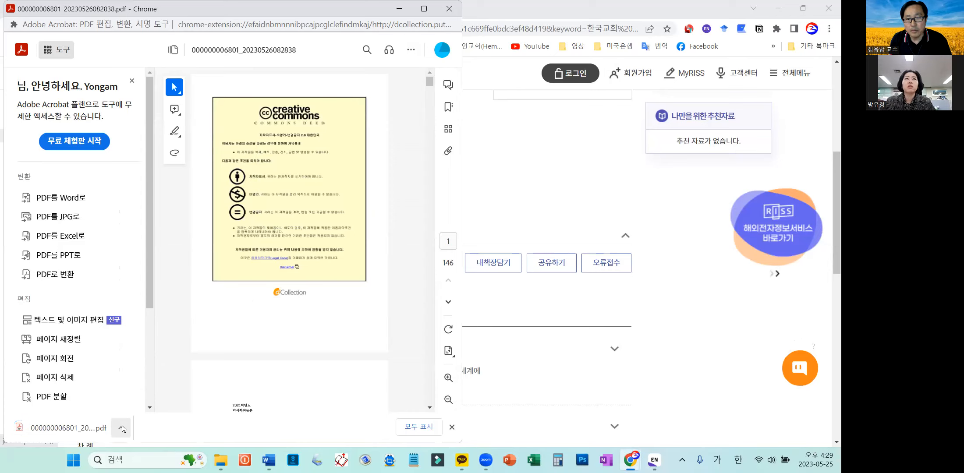
pyautogui.click(654, 460)
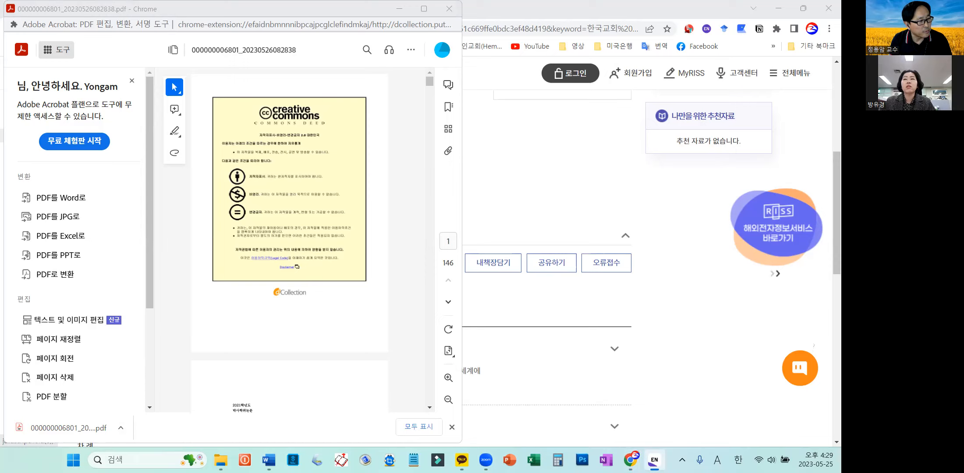
pyautogui.press('Hangul')
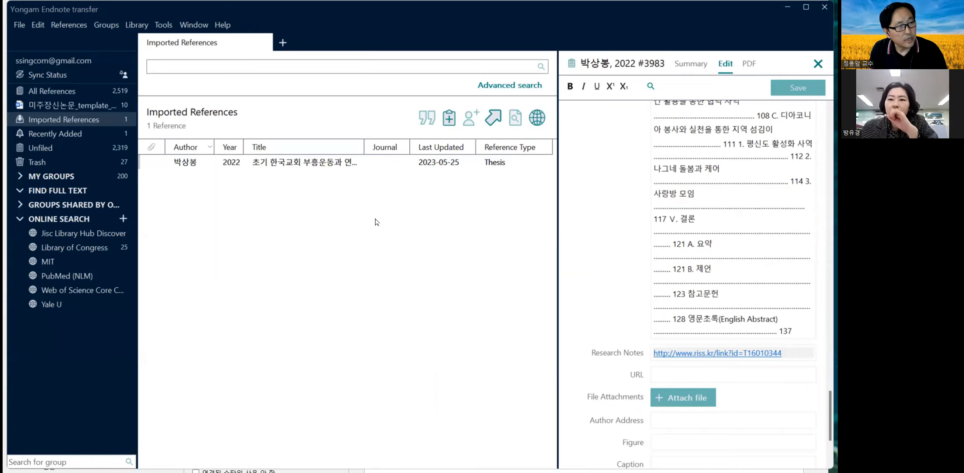
pyautogui.click(298, 164)
pyautogui.click(352, 223)
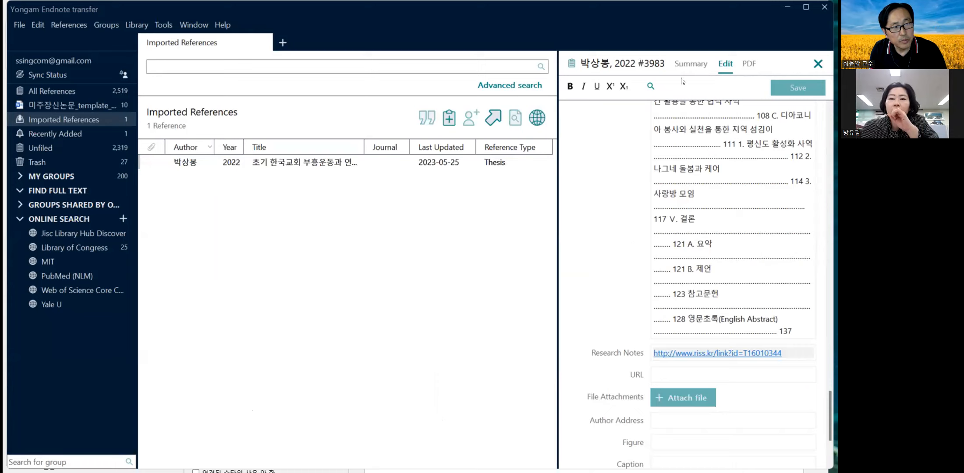
pyautogui.click(749, 65)
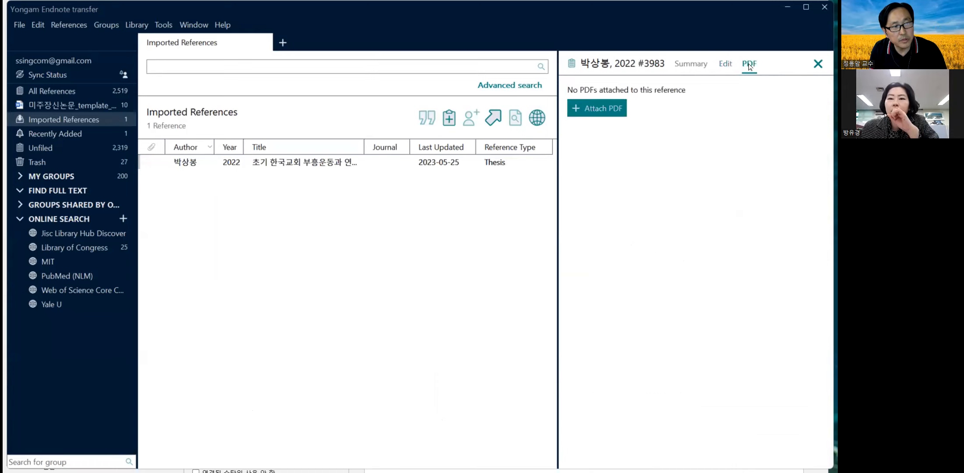
pyautogui.click(609, 109)
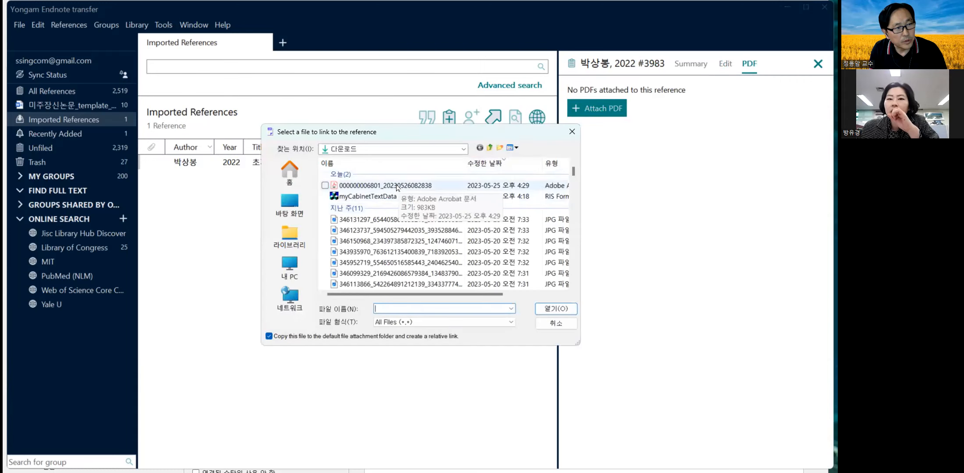
pyautogui.click(397, 188)
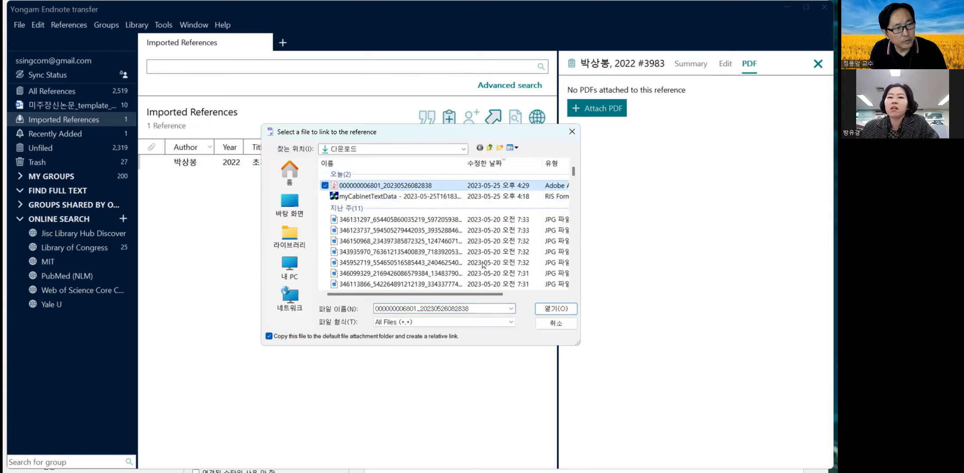
pyautogui.click(544, 309)
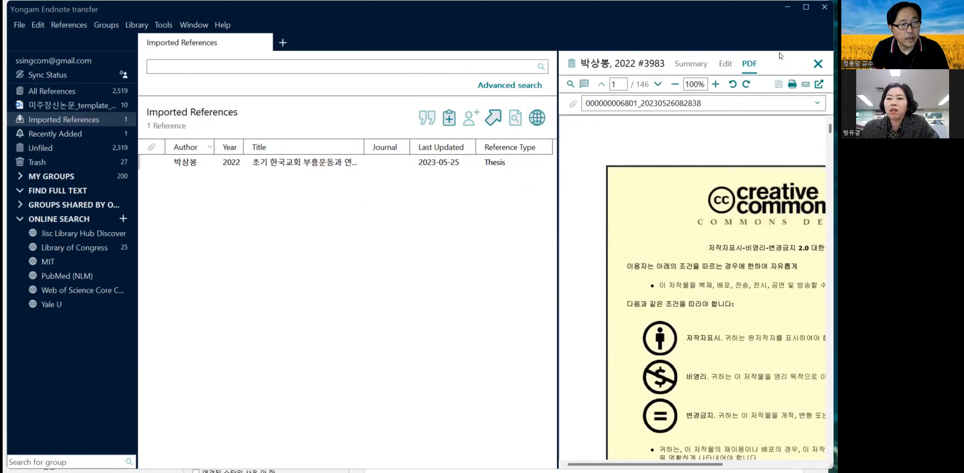
pyautogui.scroll(-1, 734, 250)
pyautogui.scroll(-5, 734, 251)
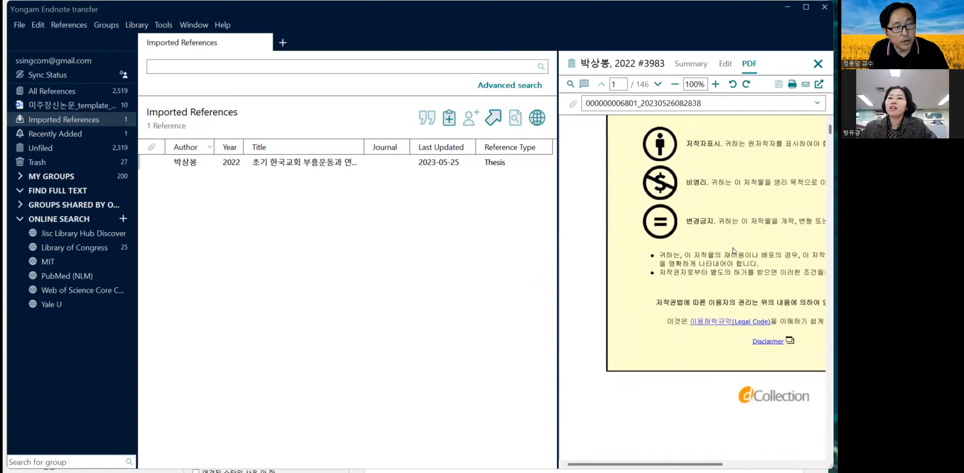
pyautogui.click(725, 64)
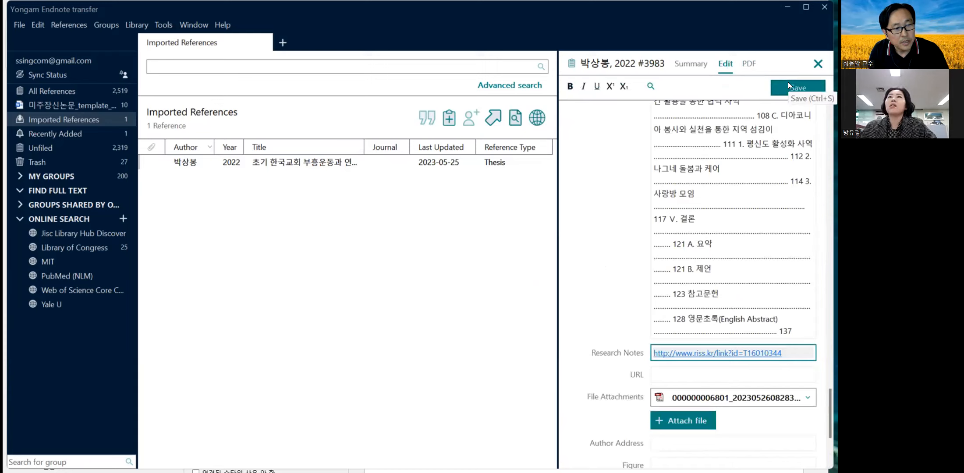
pyautogui.click(788, 87)
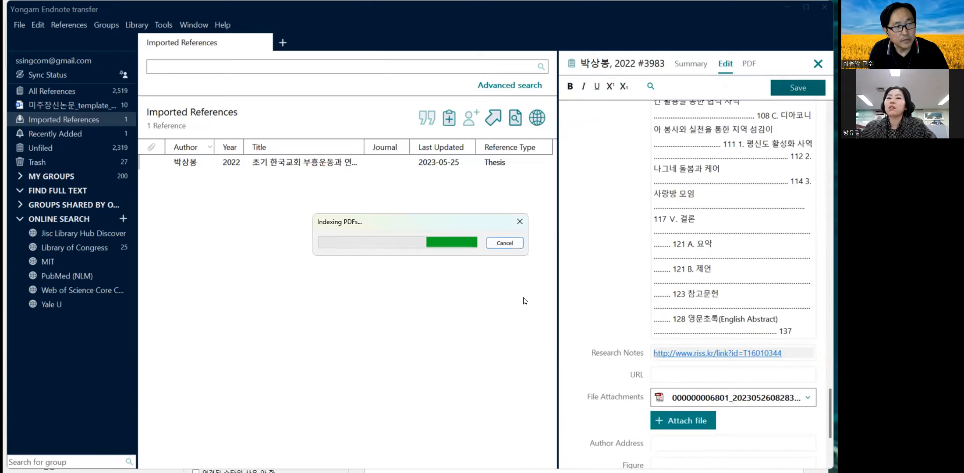
# Step: View the attached thesis PDF in a widened reference pane and look over its title page
pyautogui.click(749, 64)
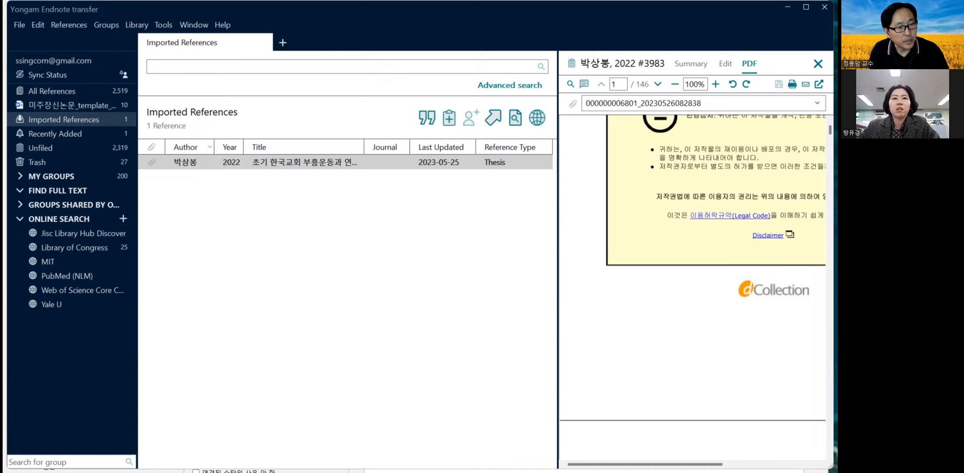
pyautogui.moveTo(692, 465); pyautogui.dragTo(727, 462)
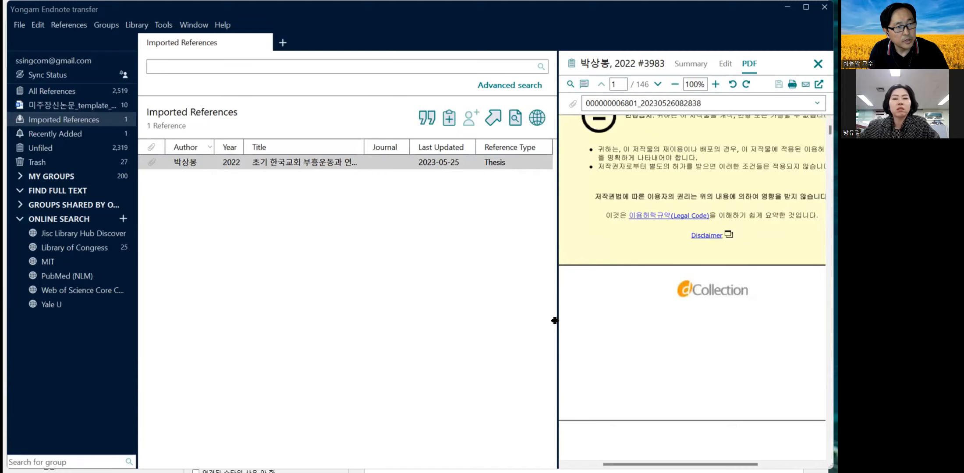
pyautogui.moveTo(555, 321); pyautogui.dragTo(494, 319)
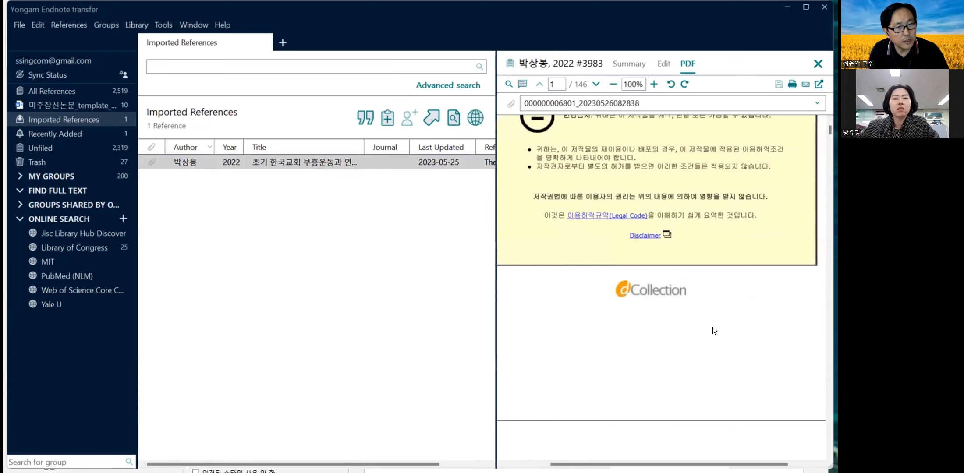
pyautogui.scroll(-6, 710, 331)
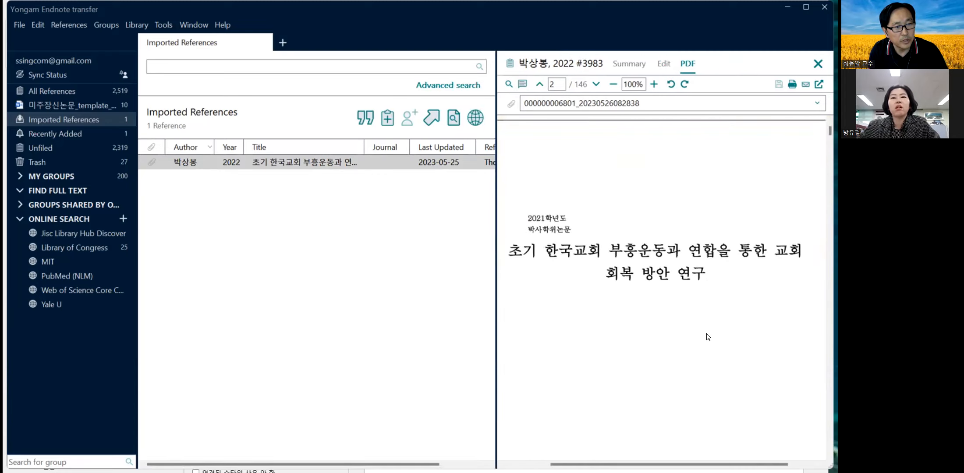
pyautogui.scroll(5, 718, 307)
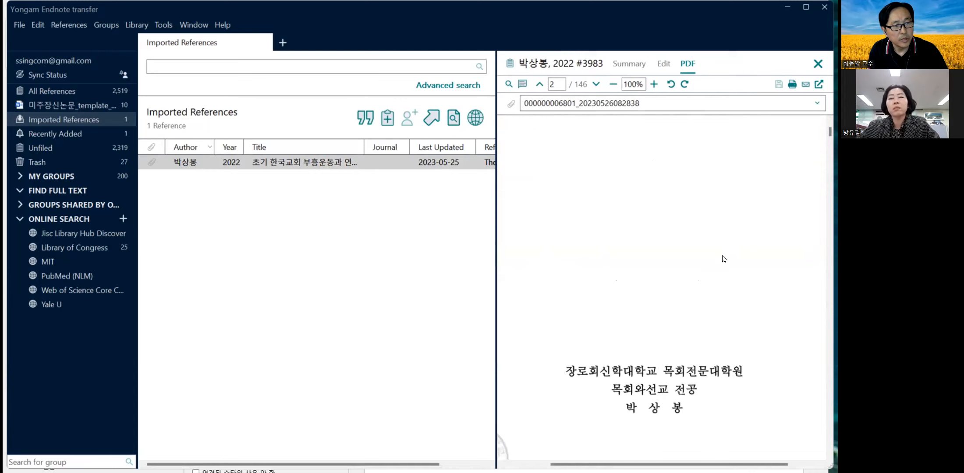